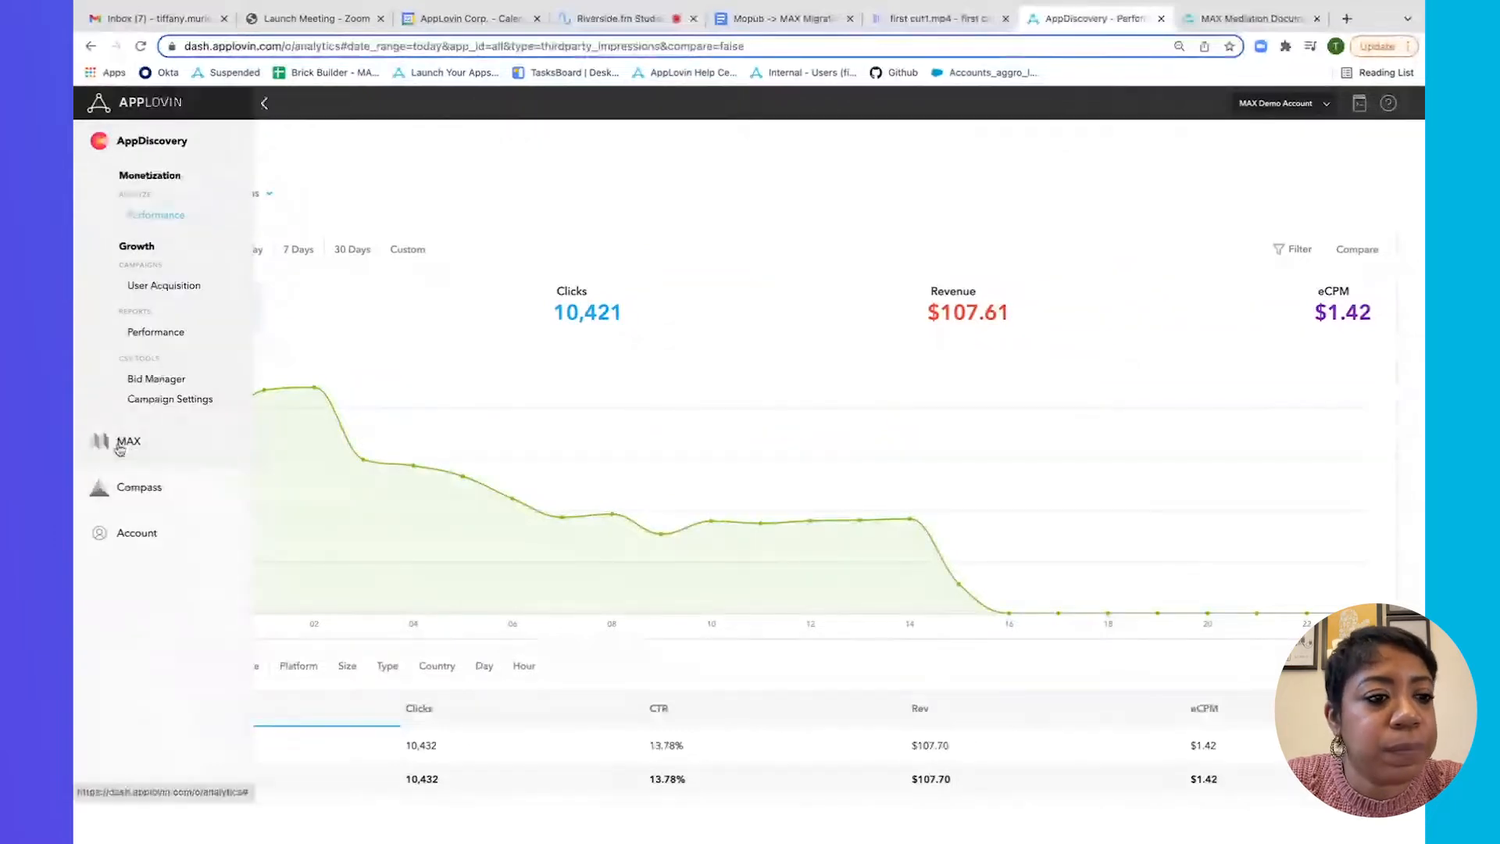
Expand MAX in the sidebar and open Ad Review > Creatives for 7-day full-screen ads.
click(113, 438)
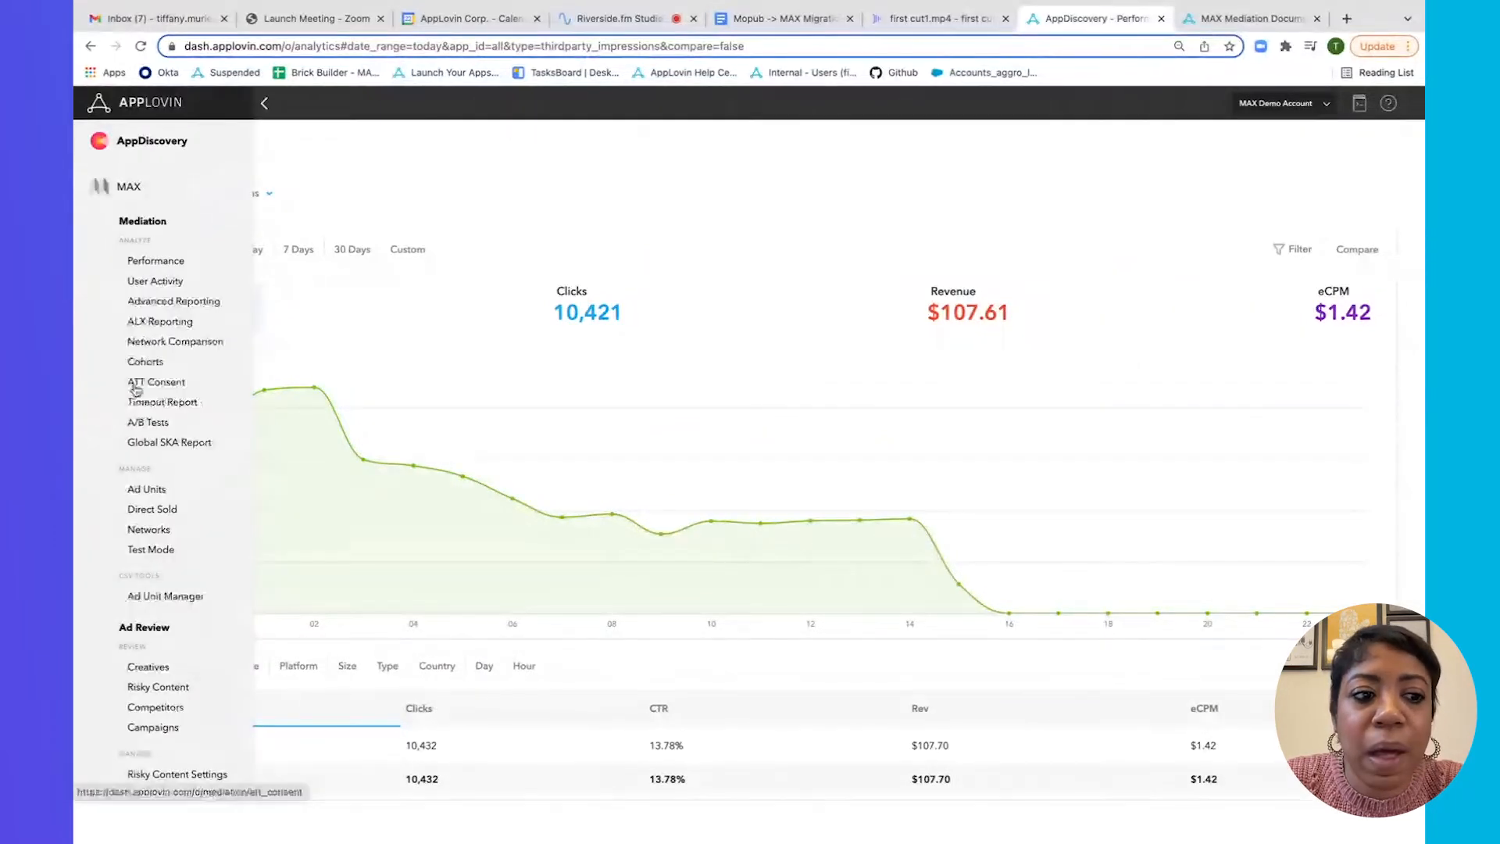
scroll(135, 390, down, 1)
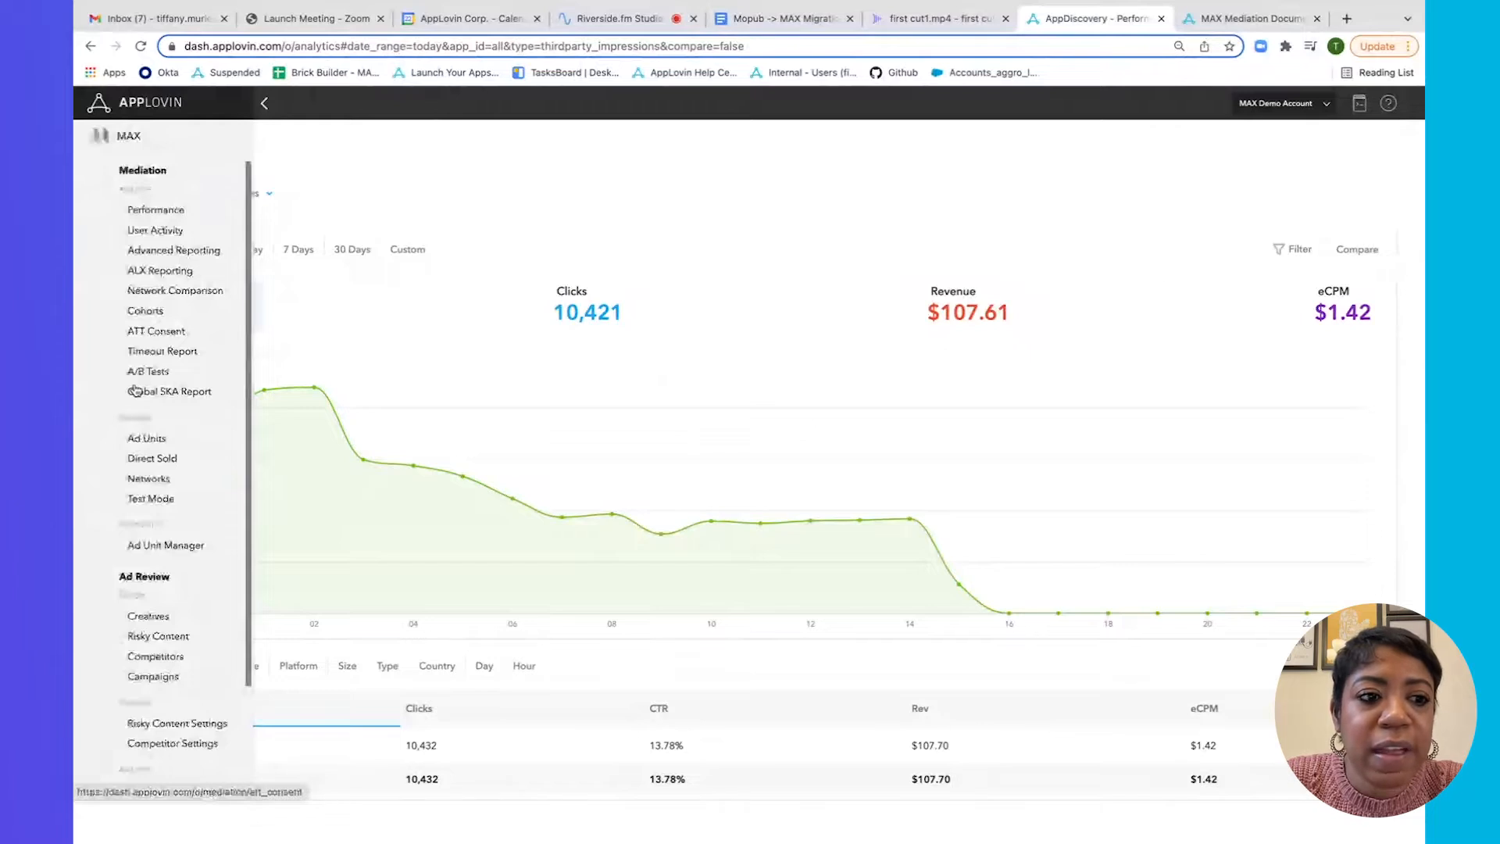
scroll(135, 390, down, 3)
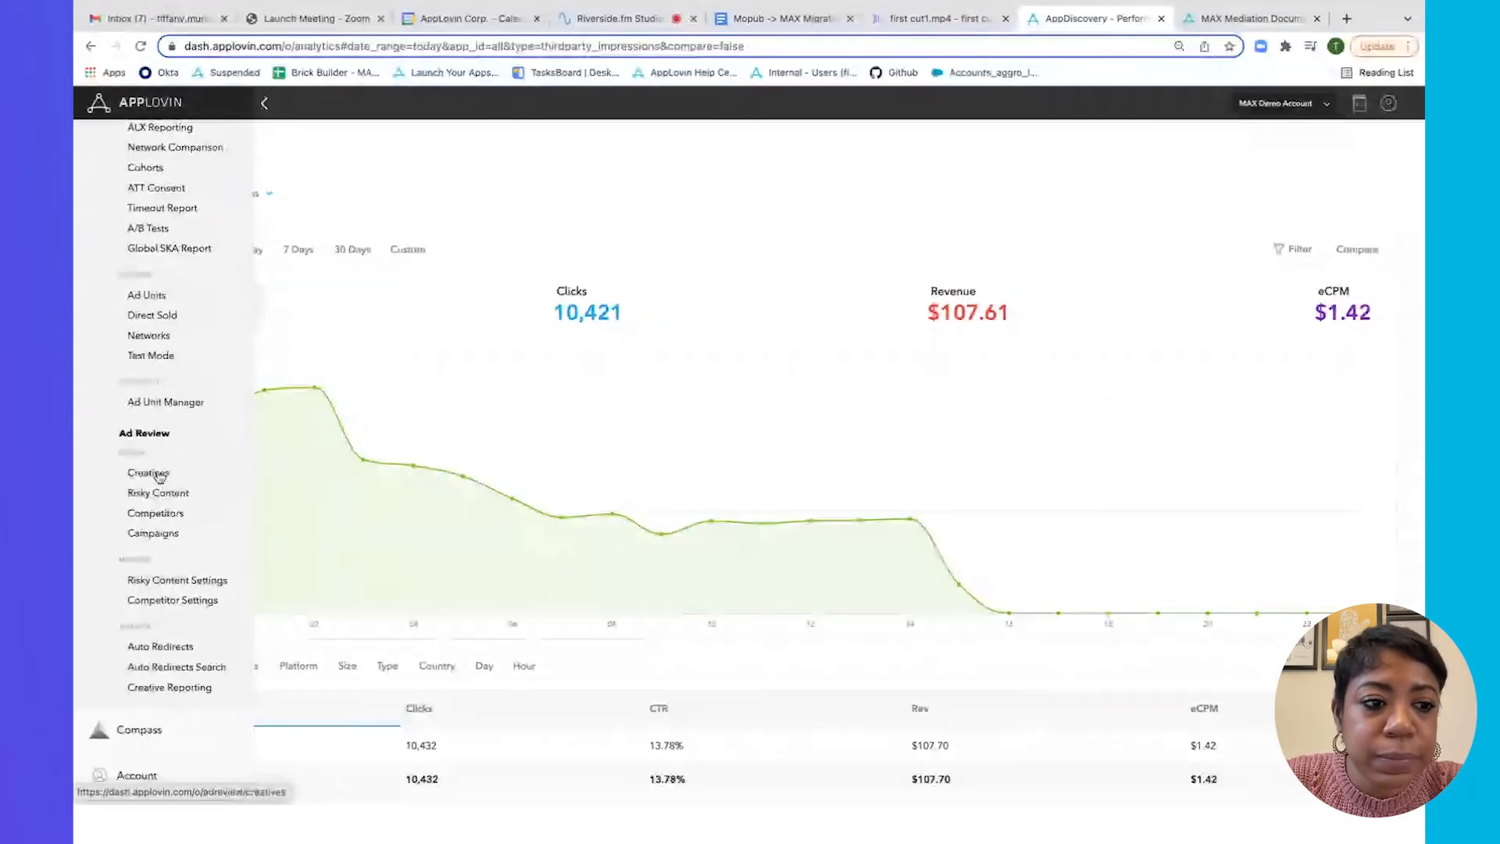
click(149, 474)
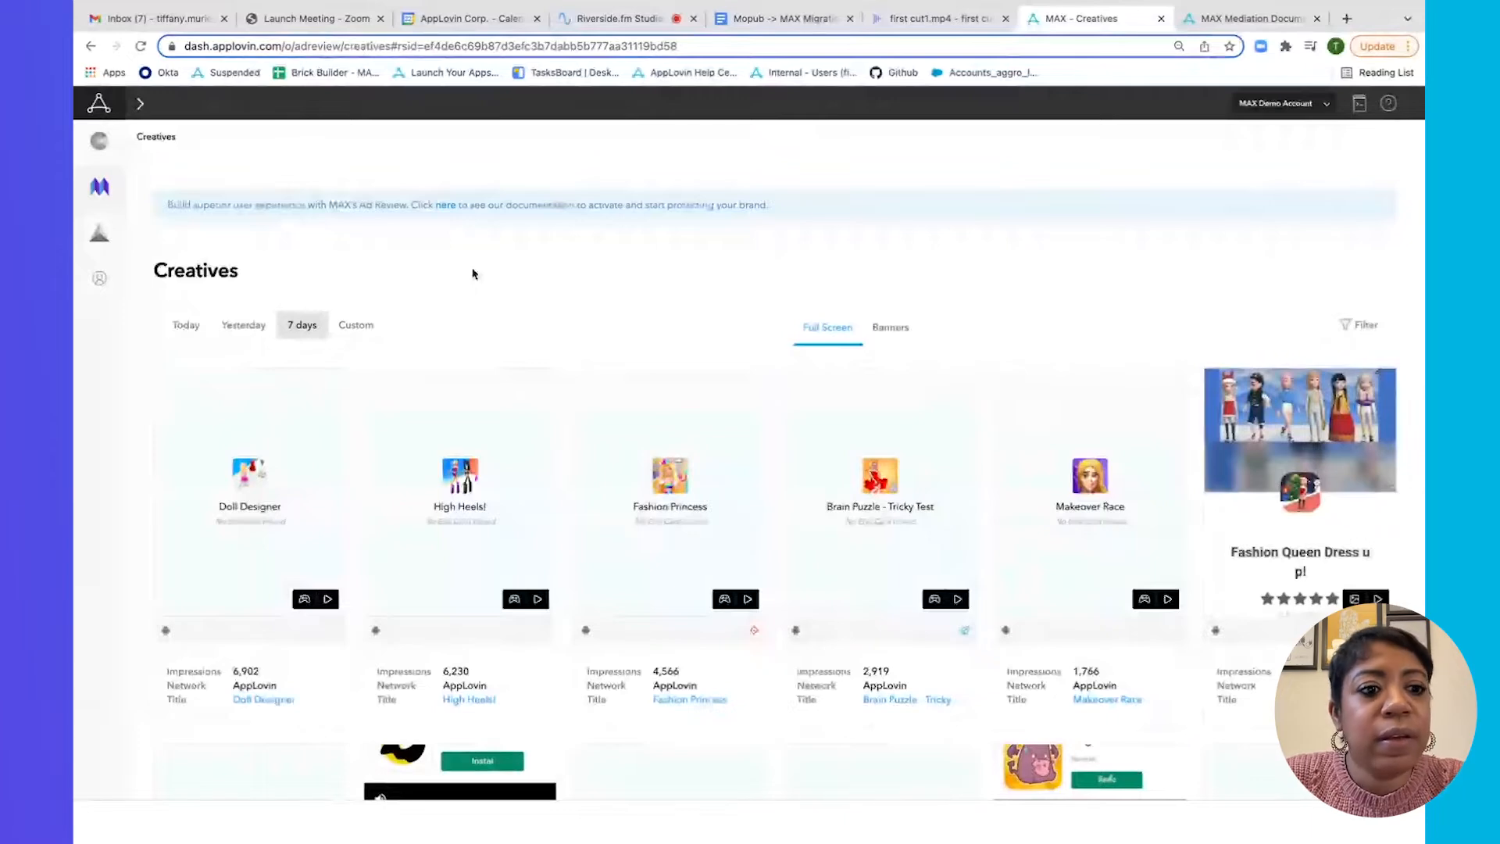
scroll(473, 273, down, 3)
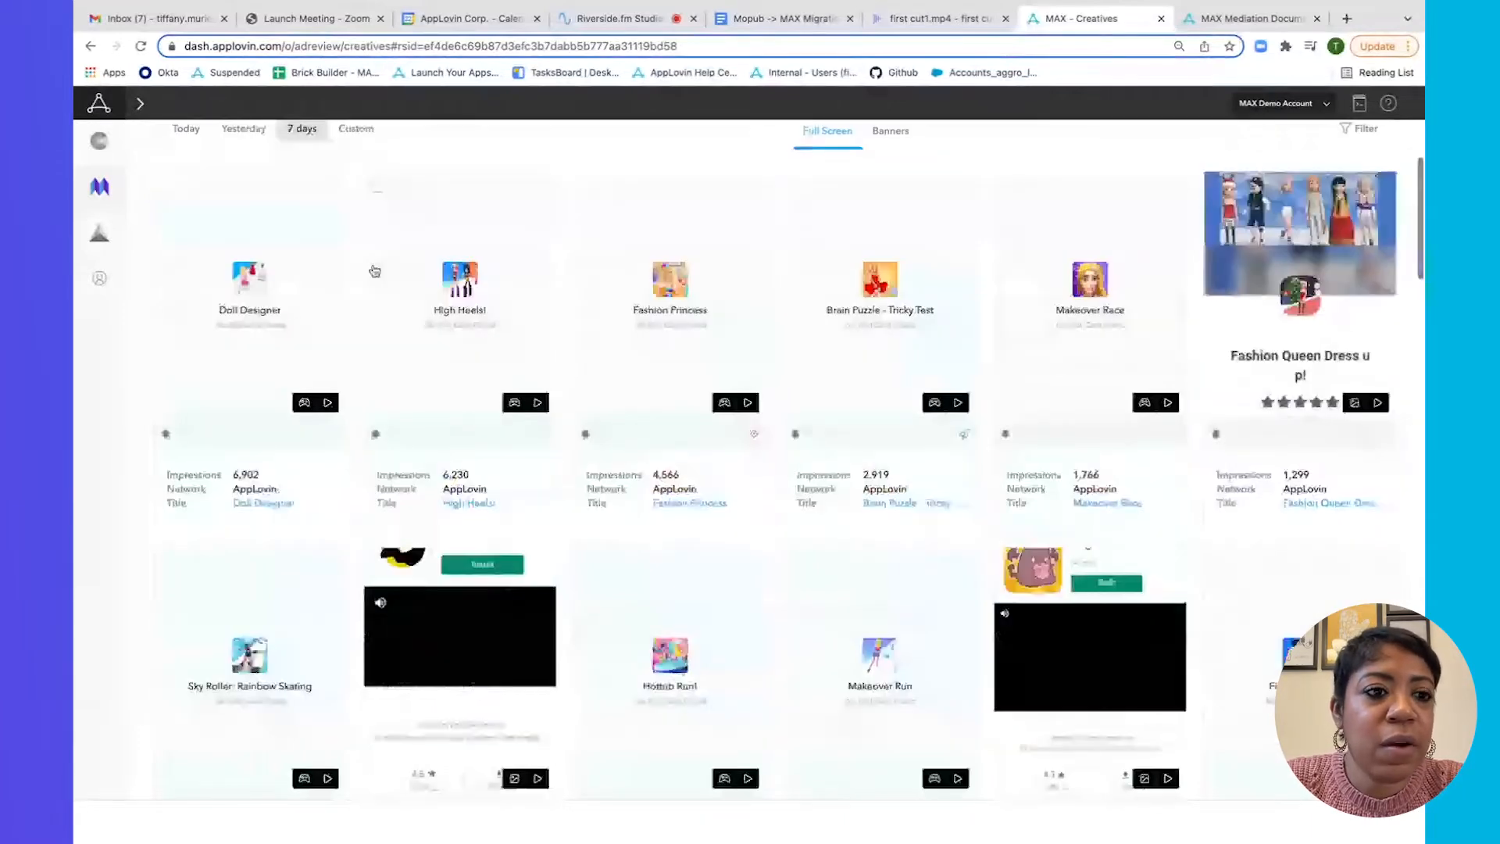
scroll(285, 337, up, 1)
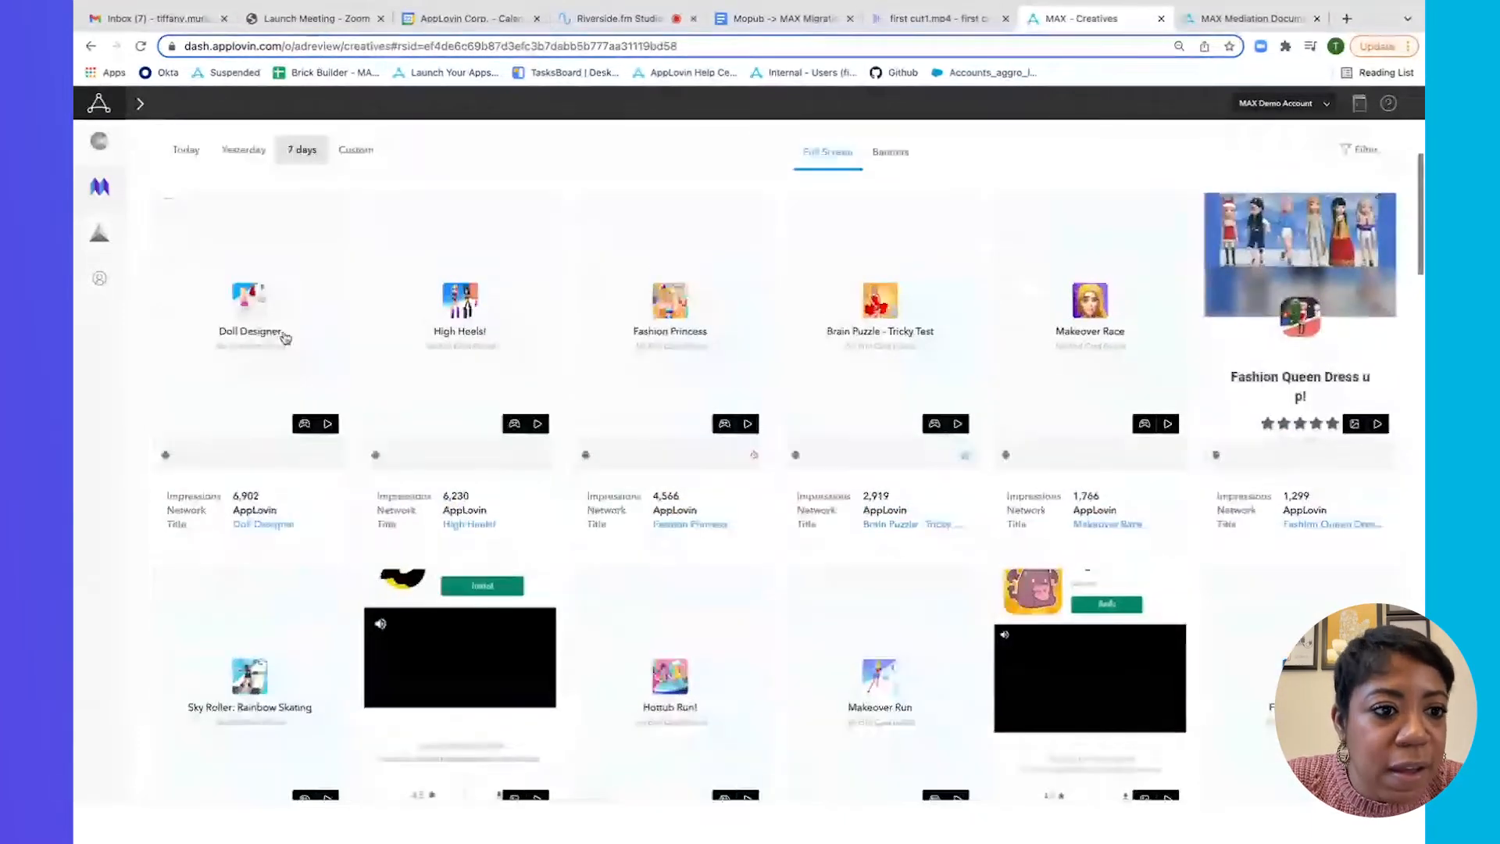
scroll(281, 384, up, 1)
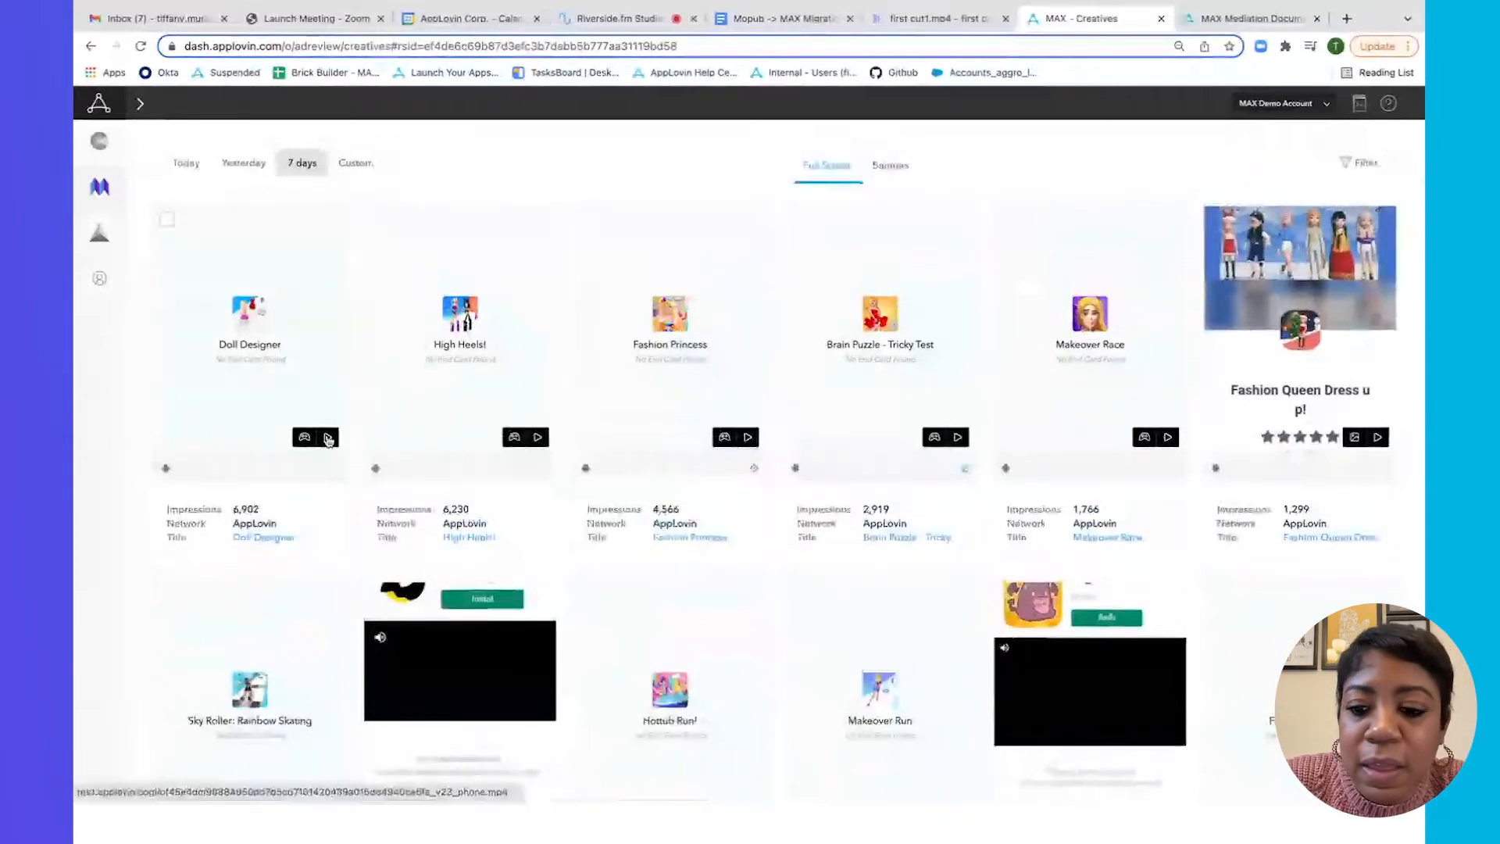
key(XF86AudioRaiseVolume)
click(327, 439)
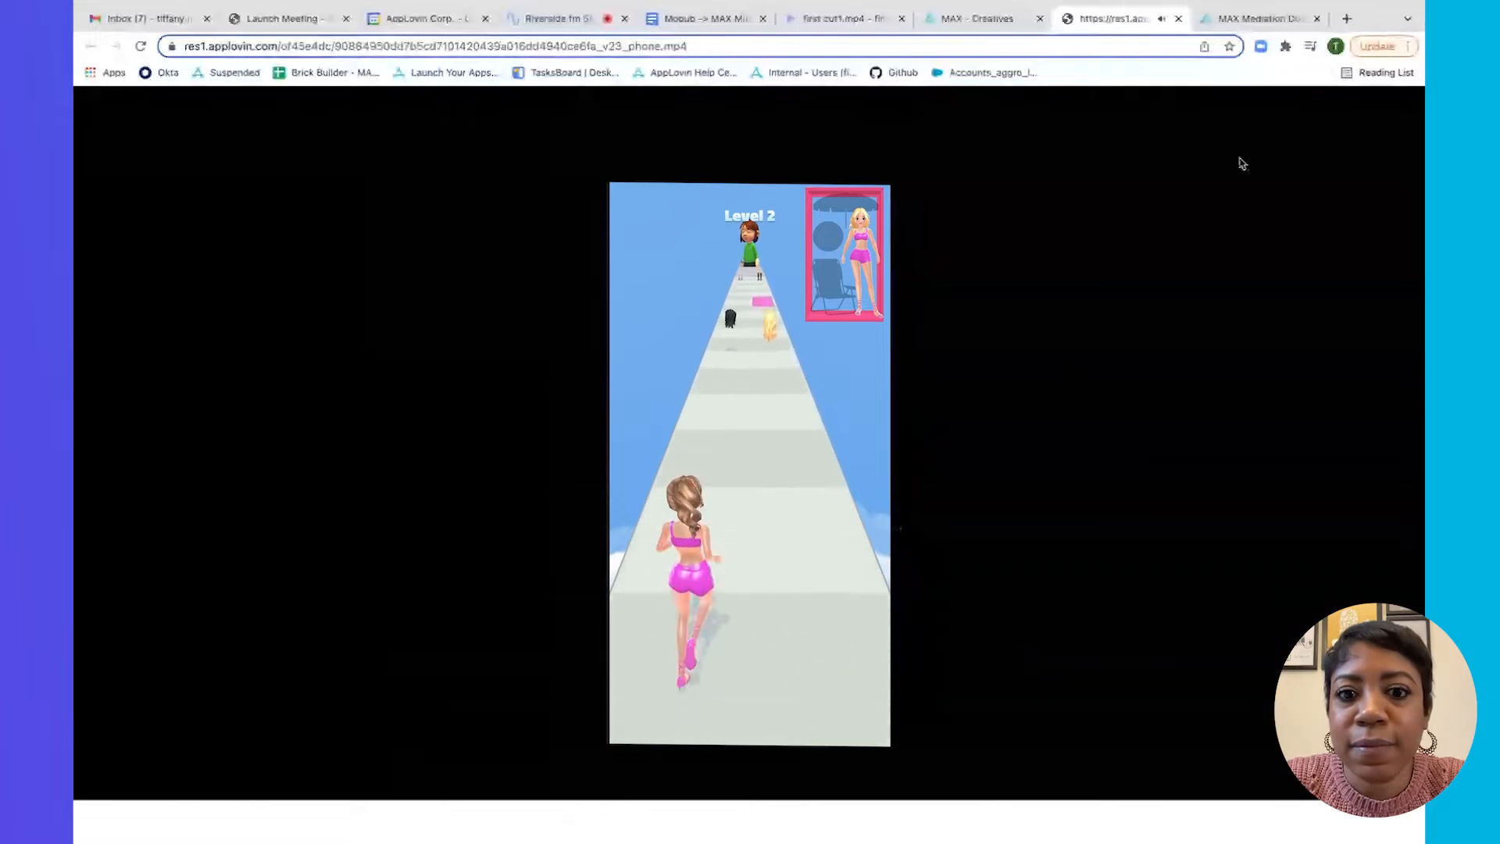
click(1181, 18)
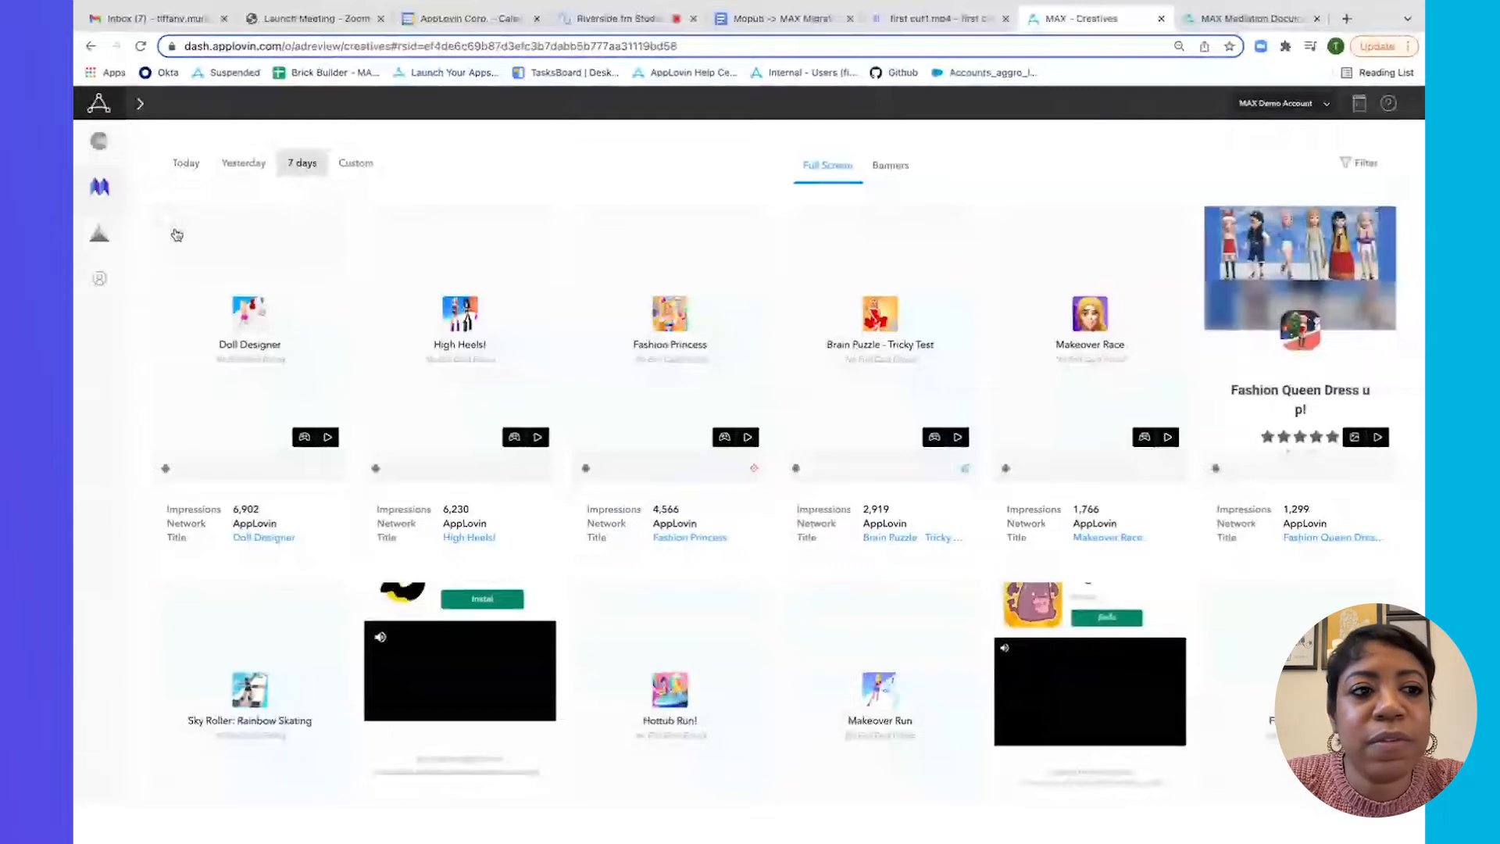
Report Doll Designer to partner support with the message 'I dont want this creative - please block.'.
click(167, 220)
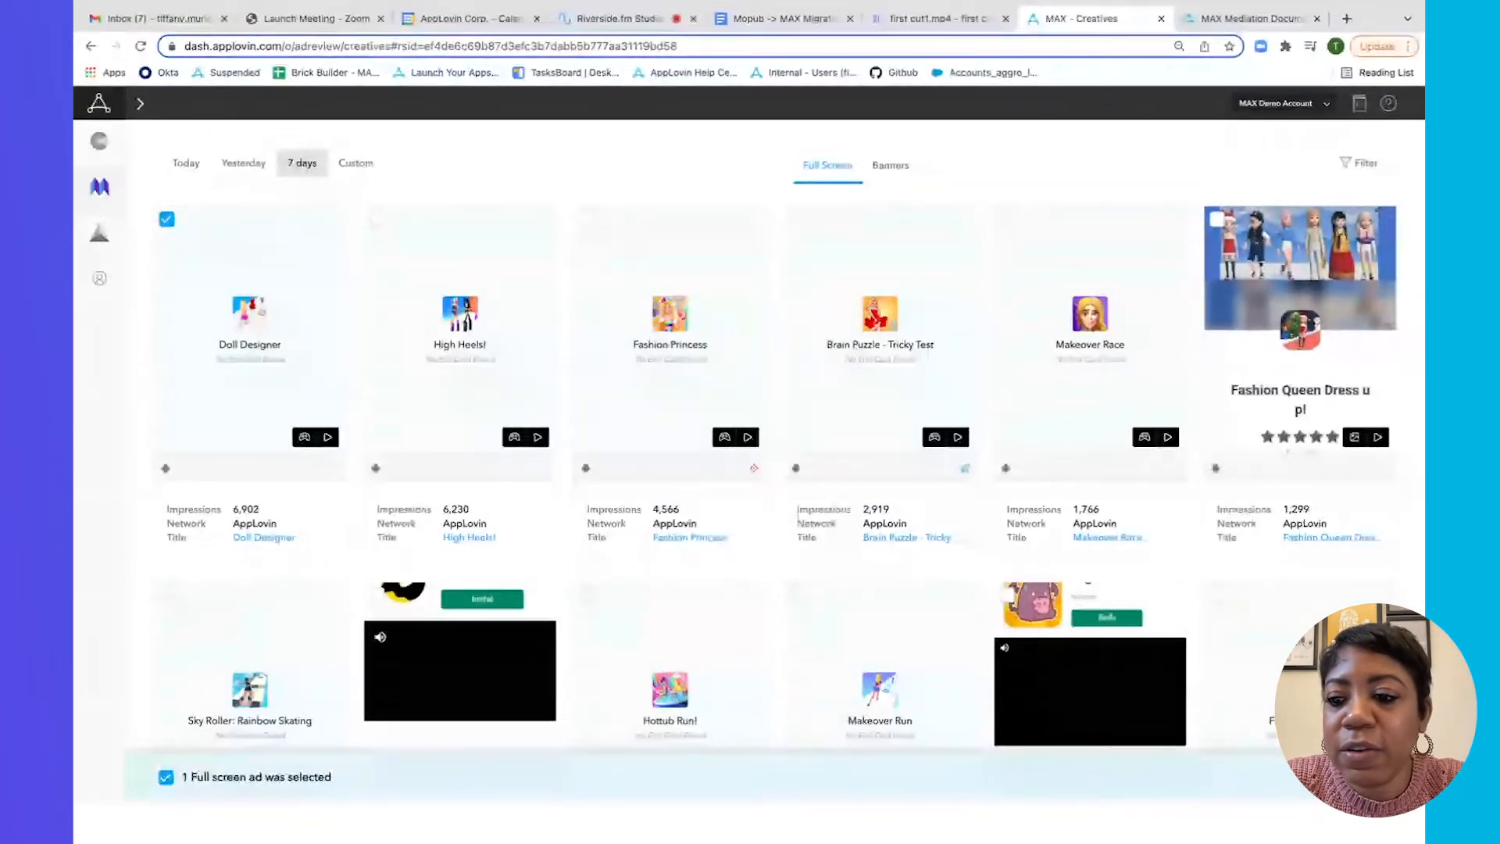
click(1347, 776)
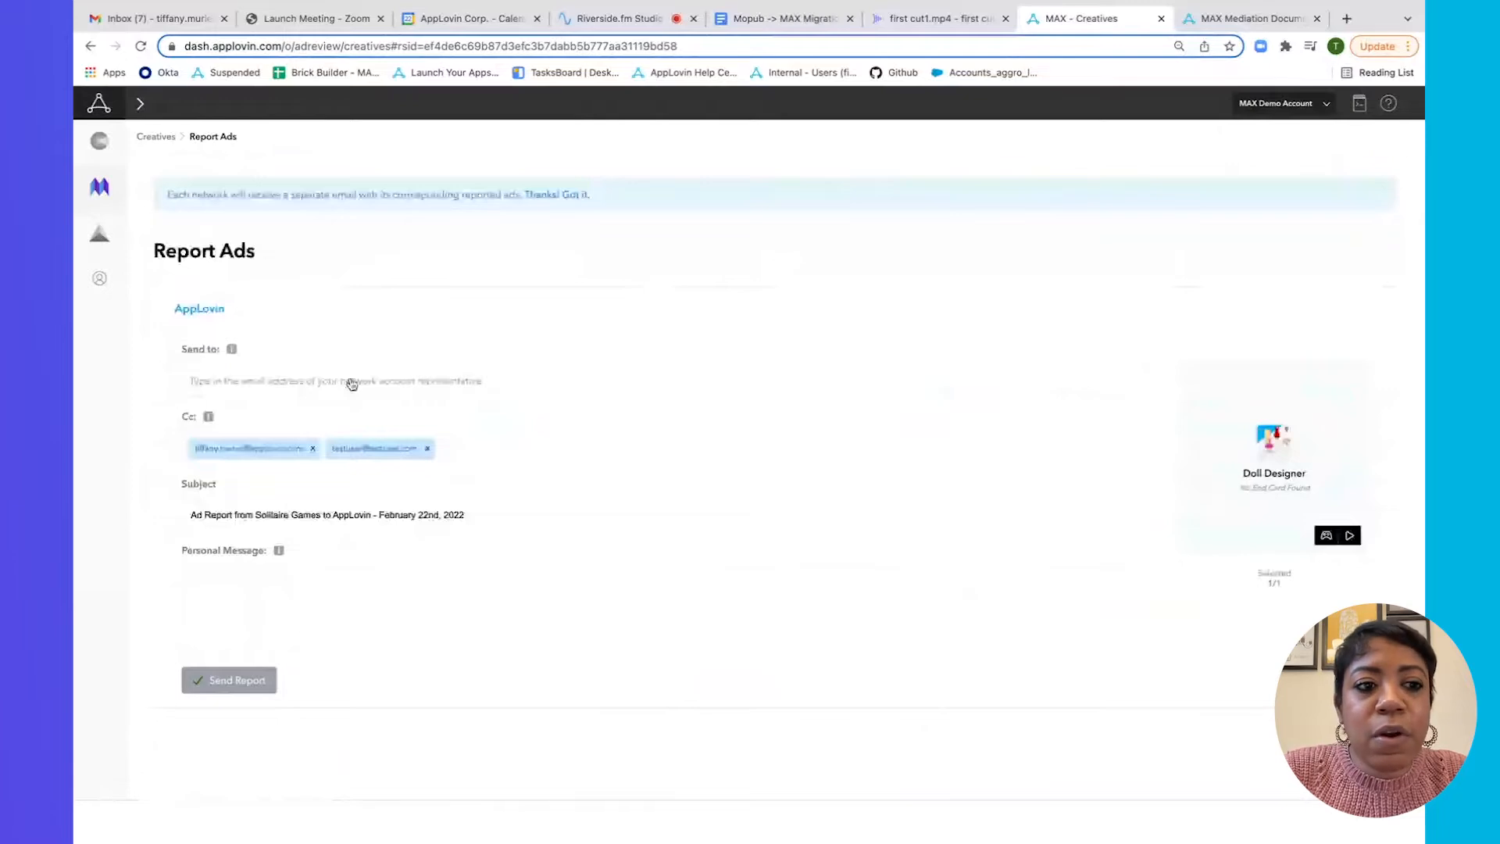
text(partner)
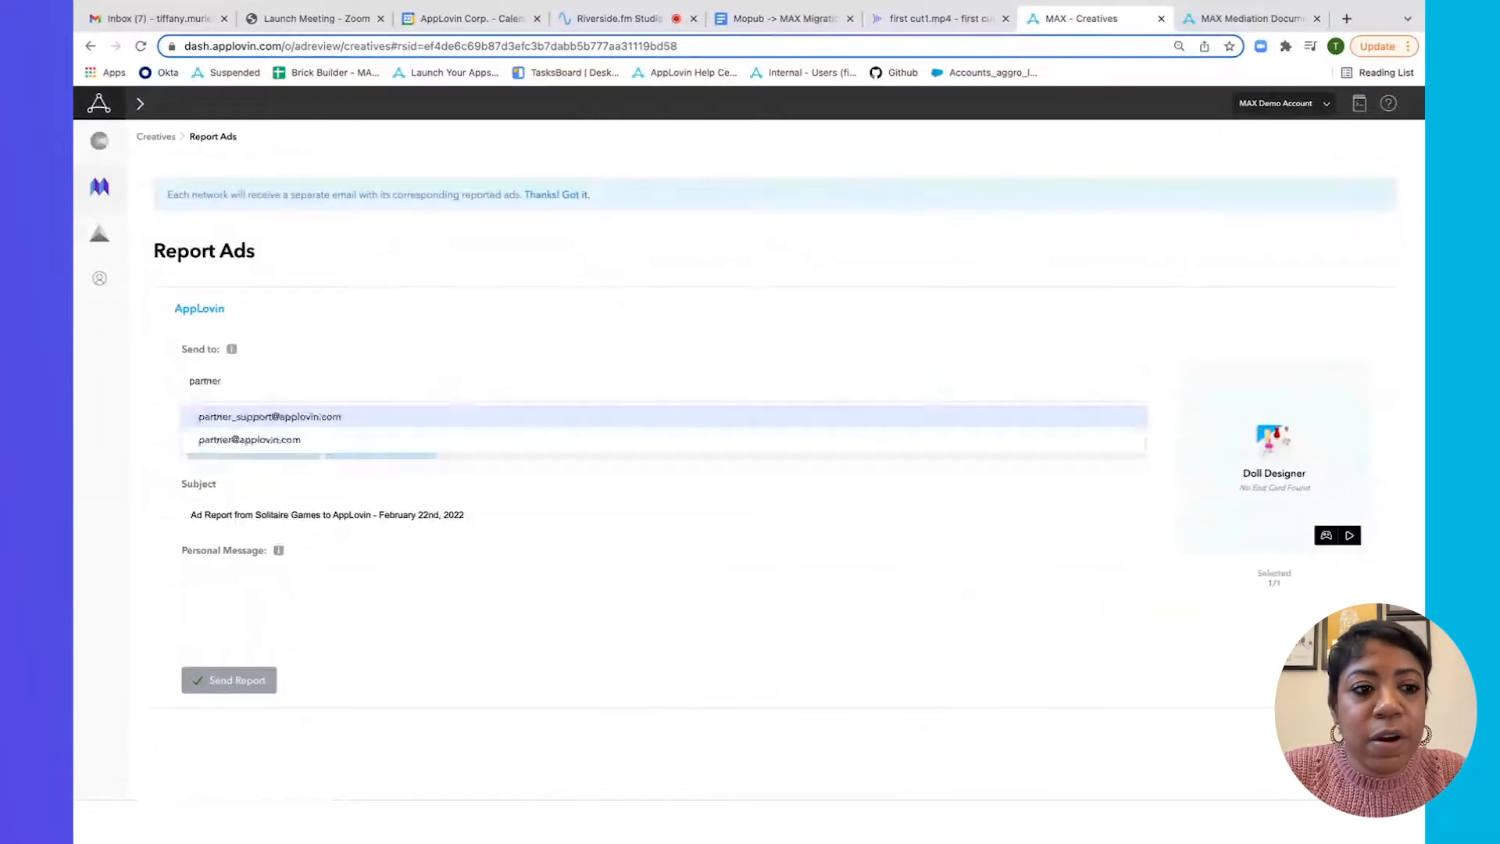
text(_s)
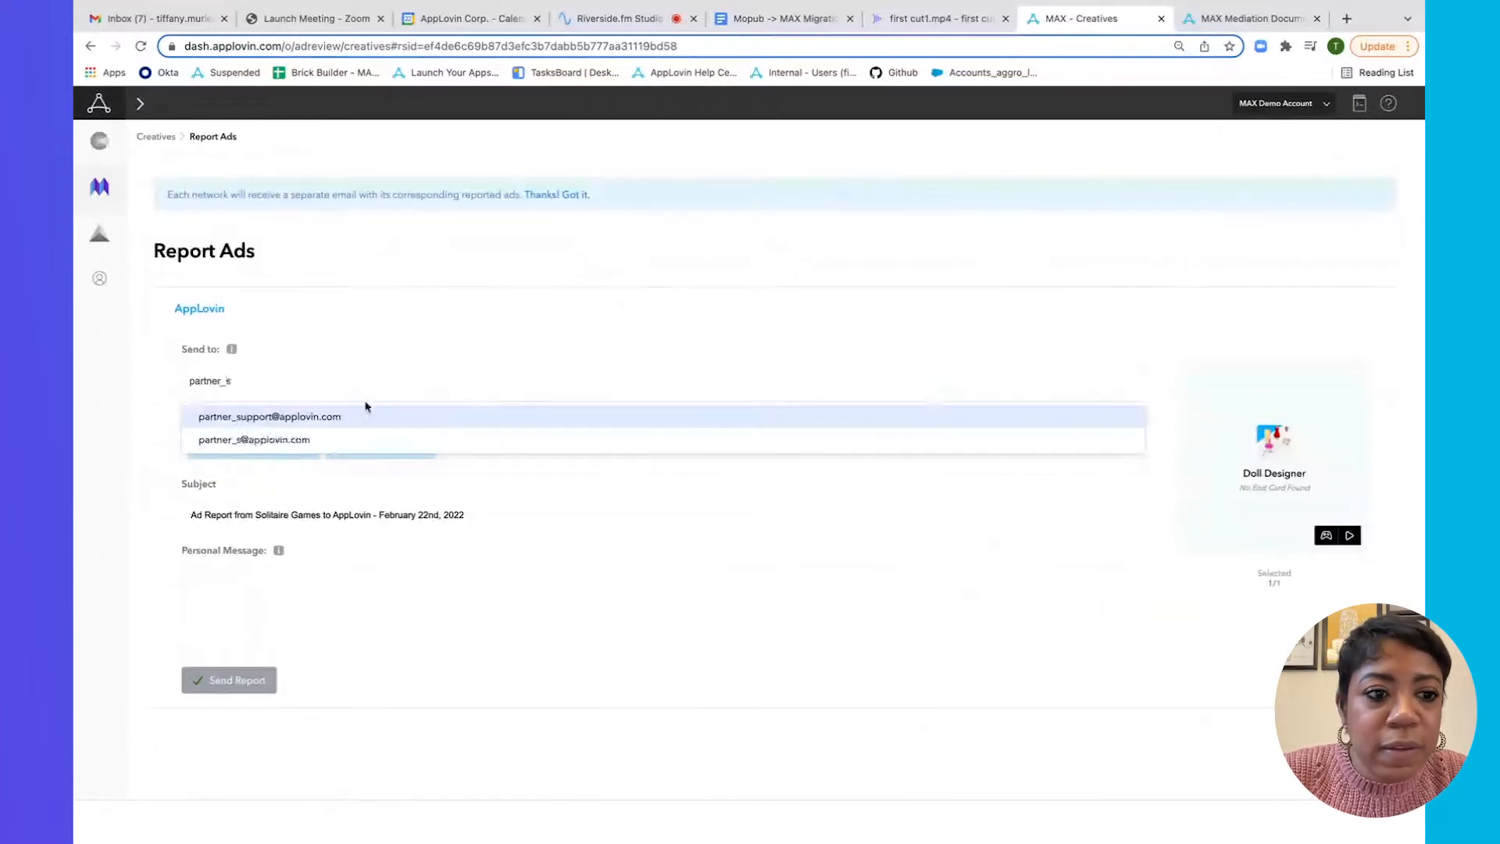
click(332, 418)
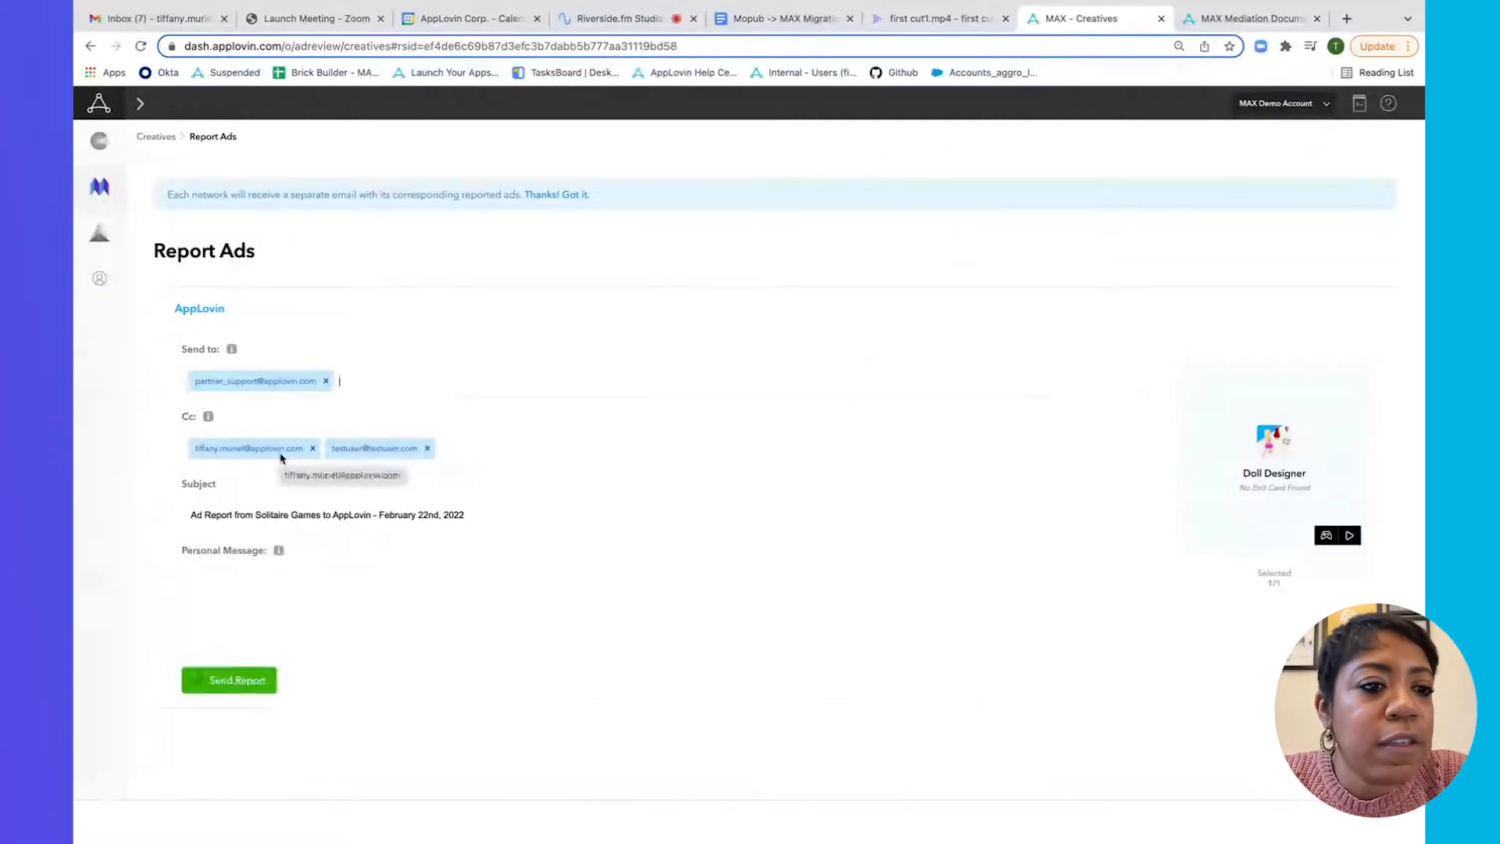
click(257, 600)
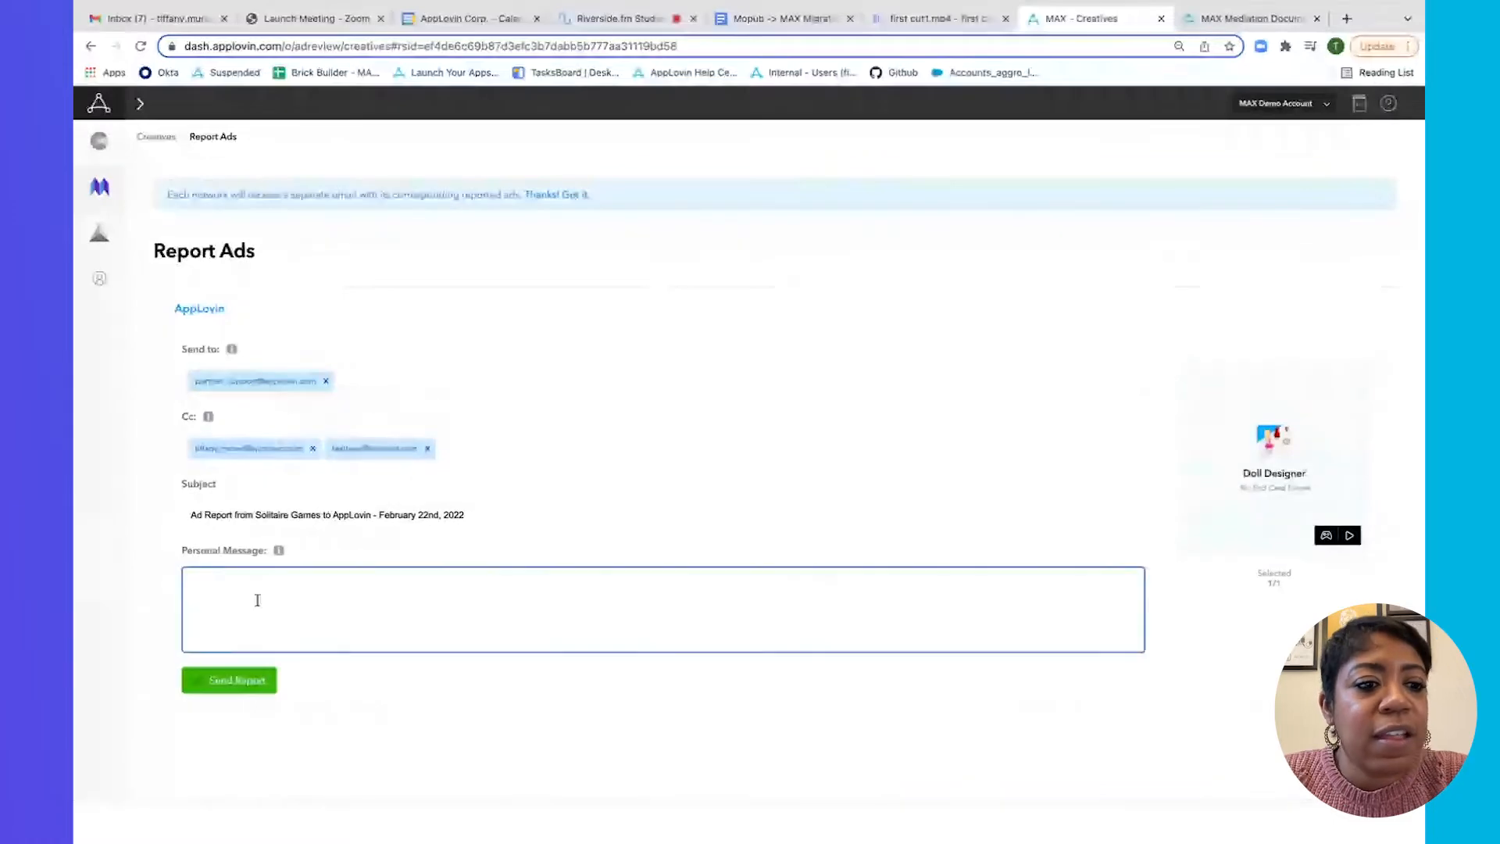
text(I dont want this creative - please block.)
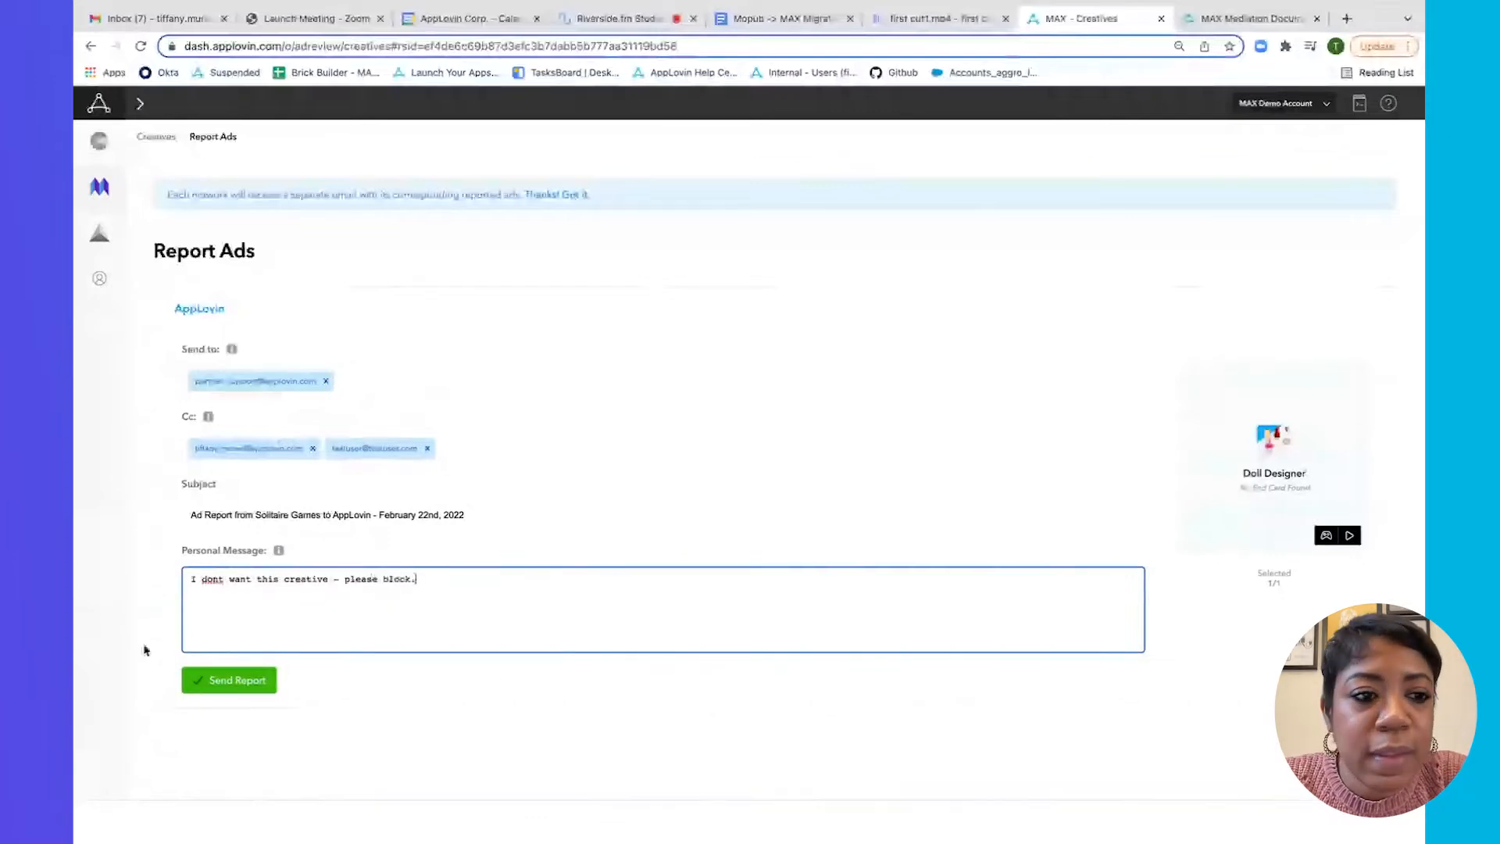
click(226, 680)
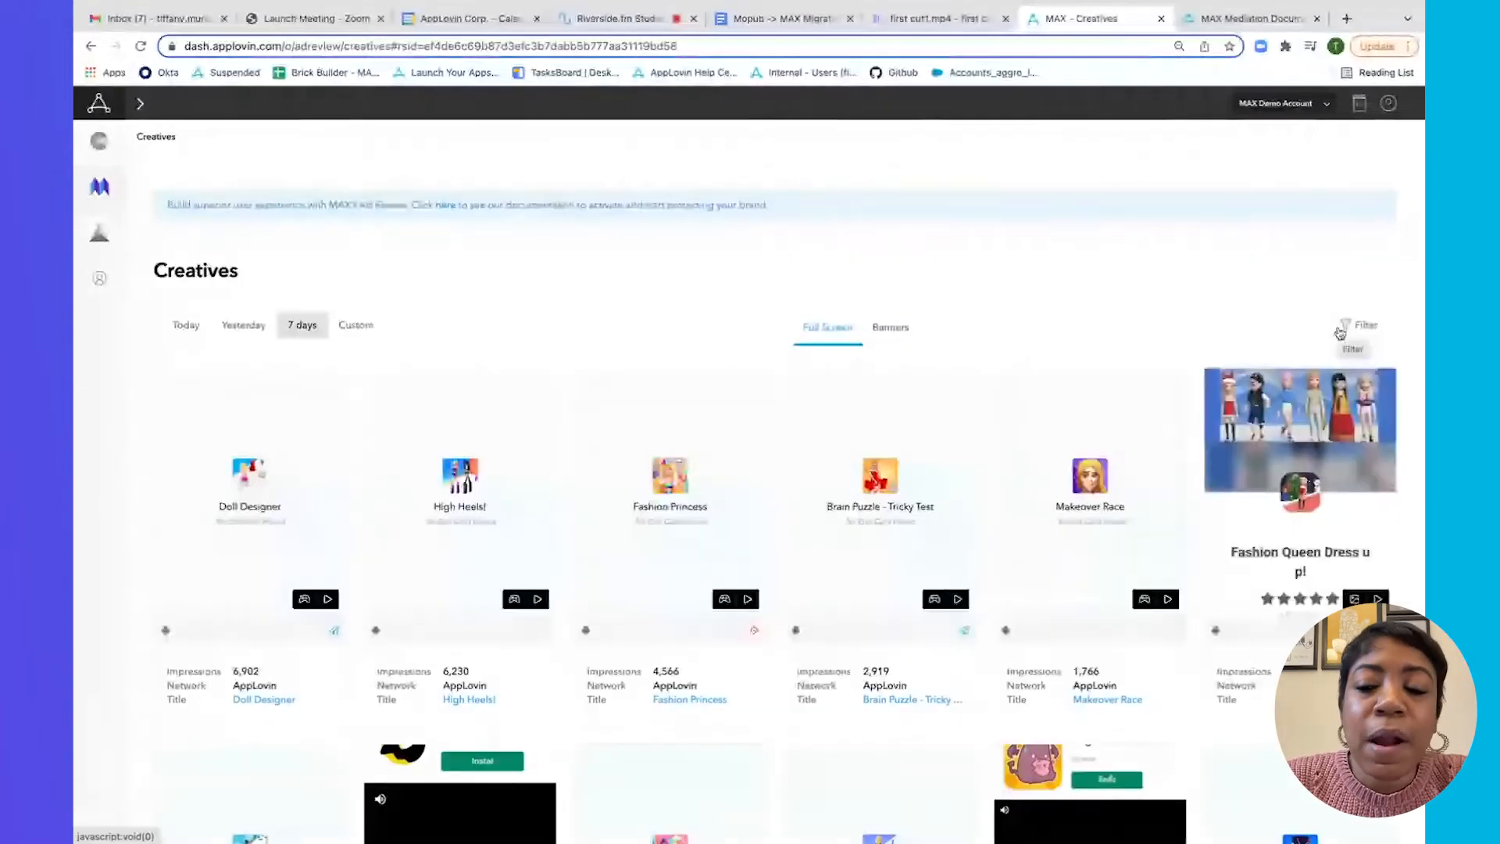
Filter the Creatives list by the AdMob ad network.
click(1339, 333)
click(992, 472)
text(admob)
click(1011, 501)
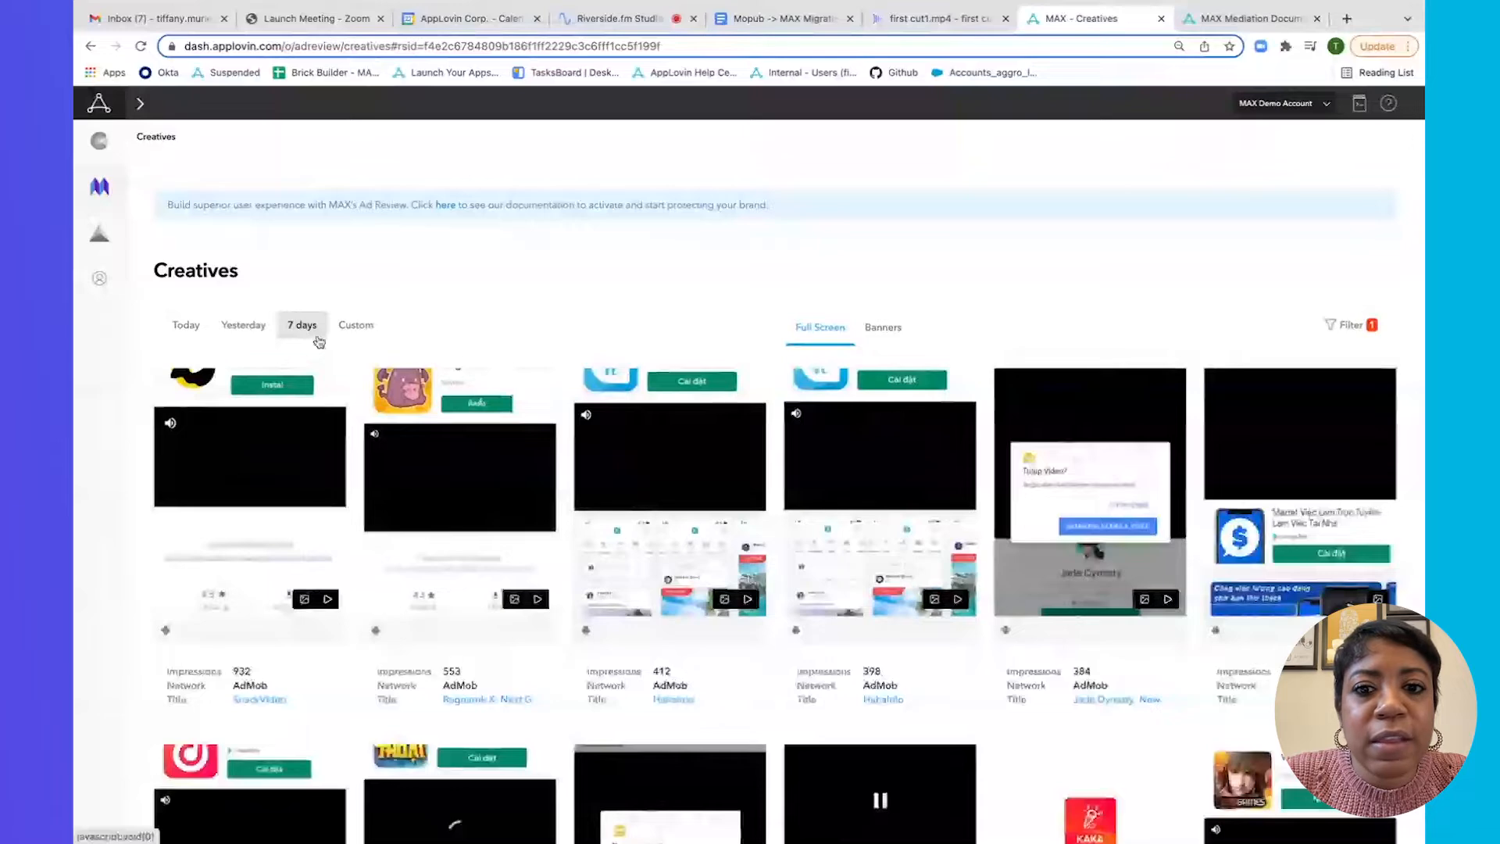
Toggle to Banners and back to Full Screen, then select the first AdMob creative to report.
click(883, 331)
click(819, 328)
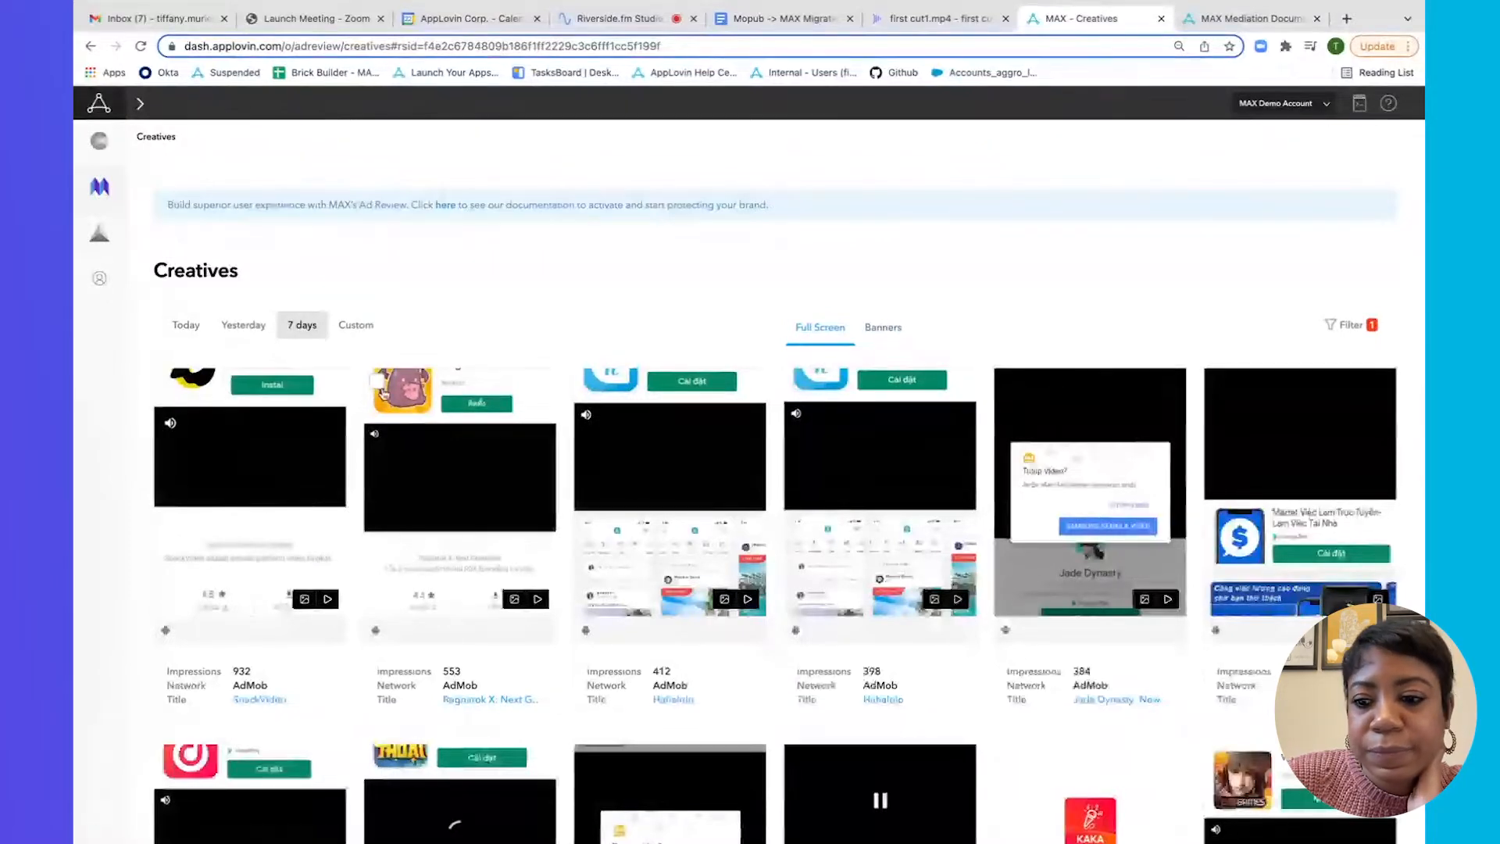
click(1002, 378)
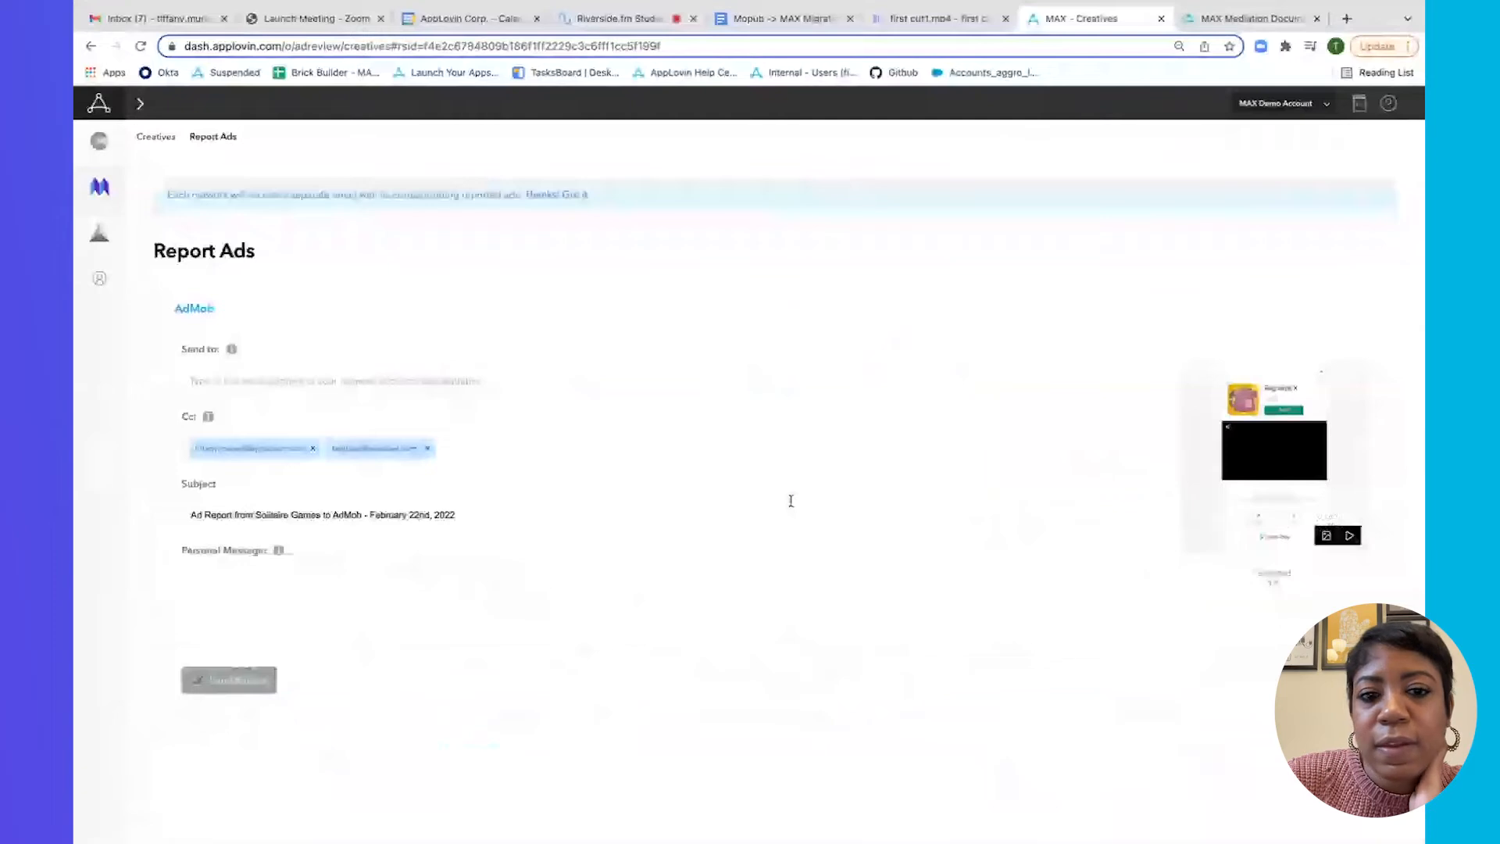
Address the AdMob report to the AdMob contact's e-mail address.
click(310, 386)
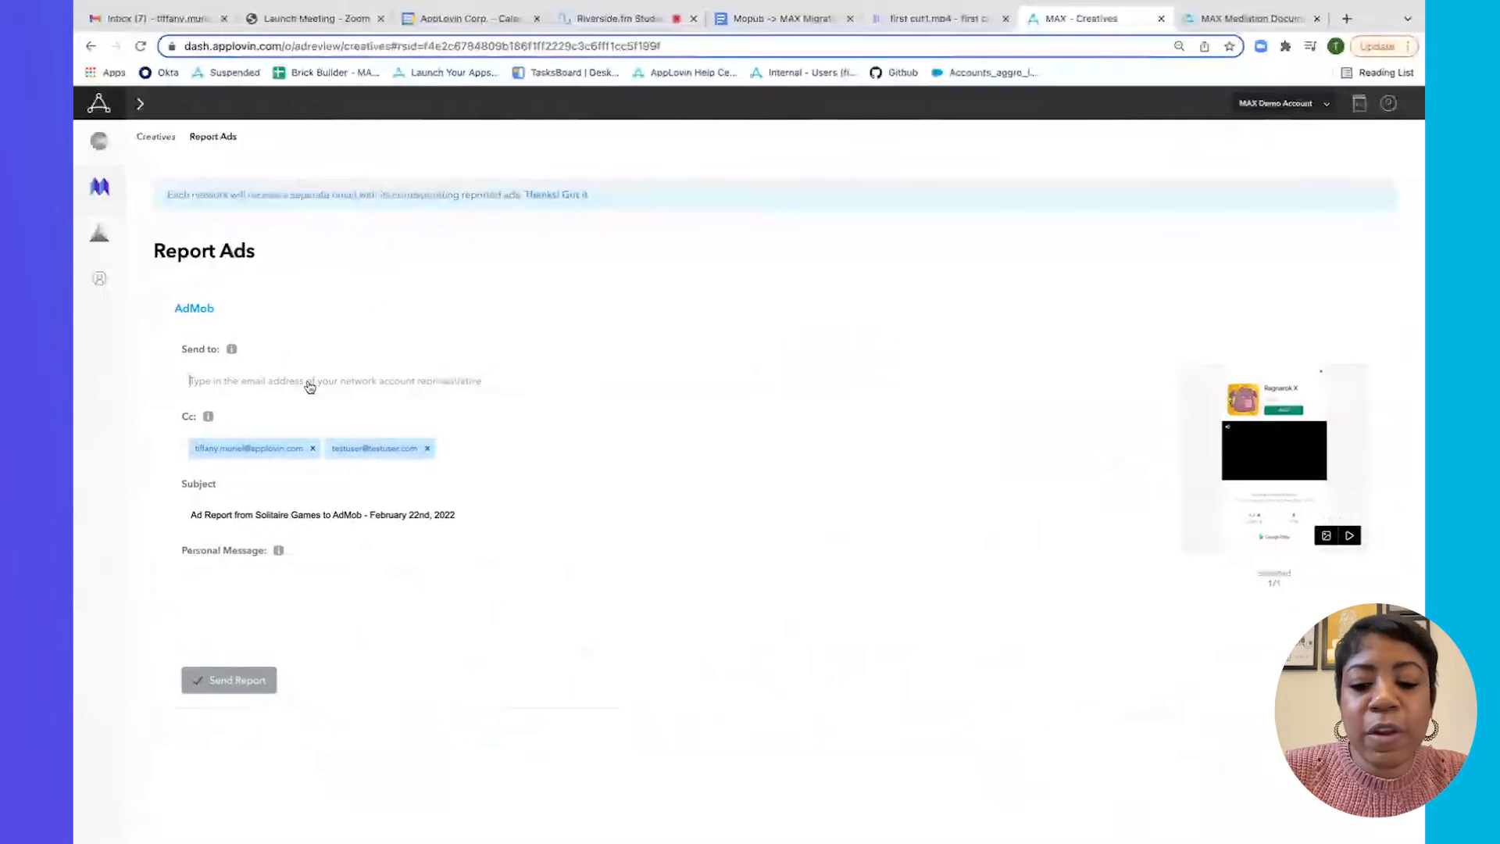
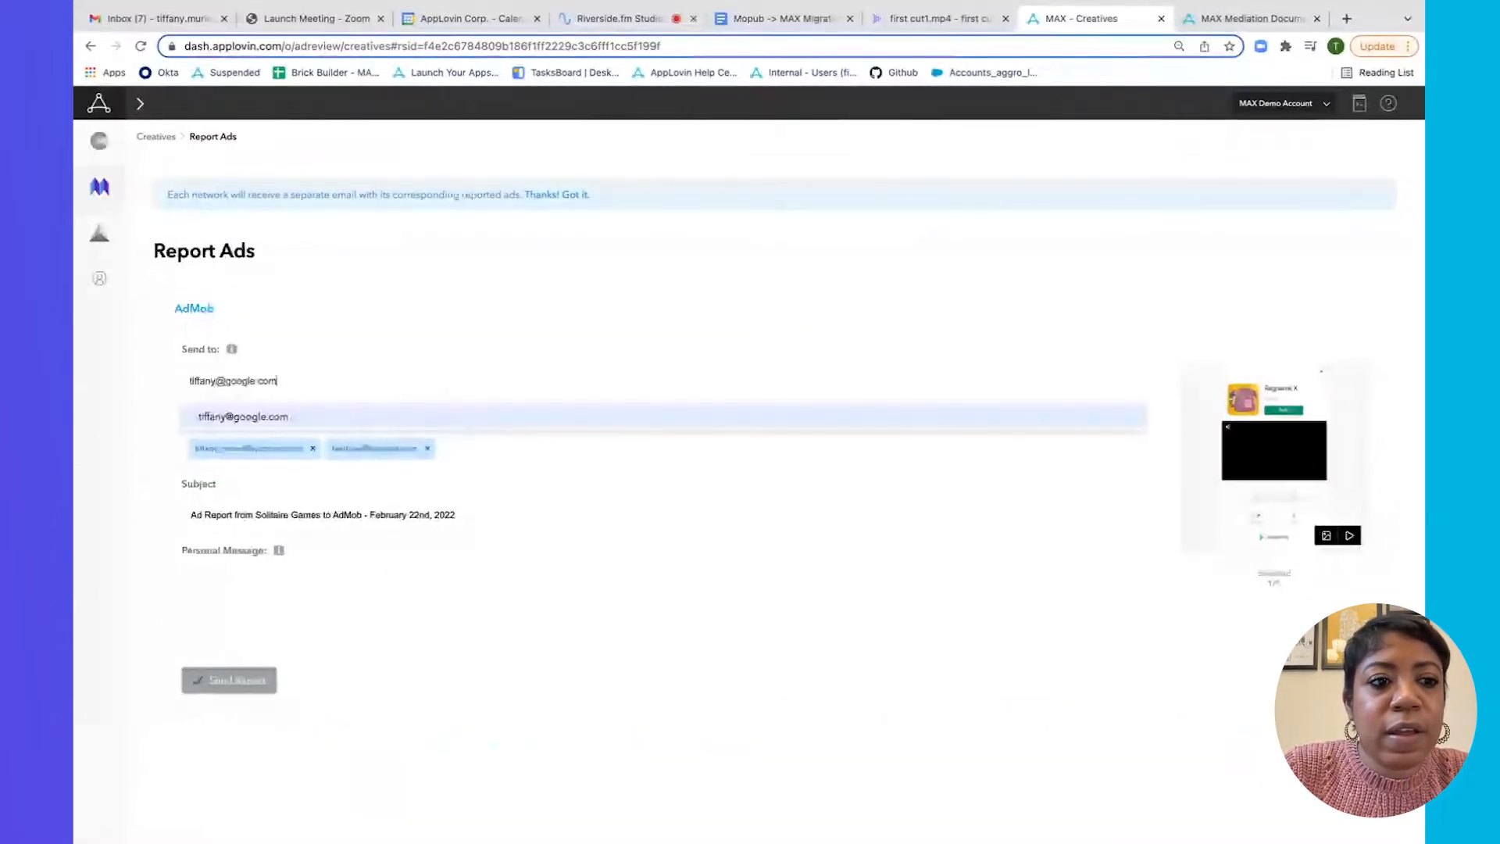
click(409, 319)
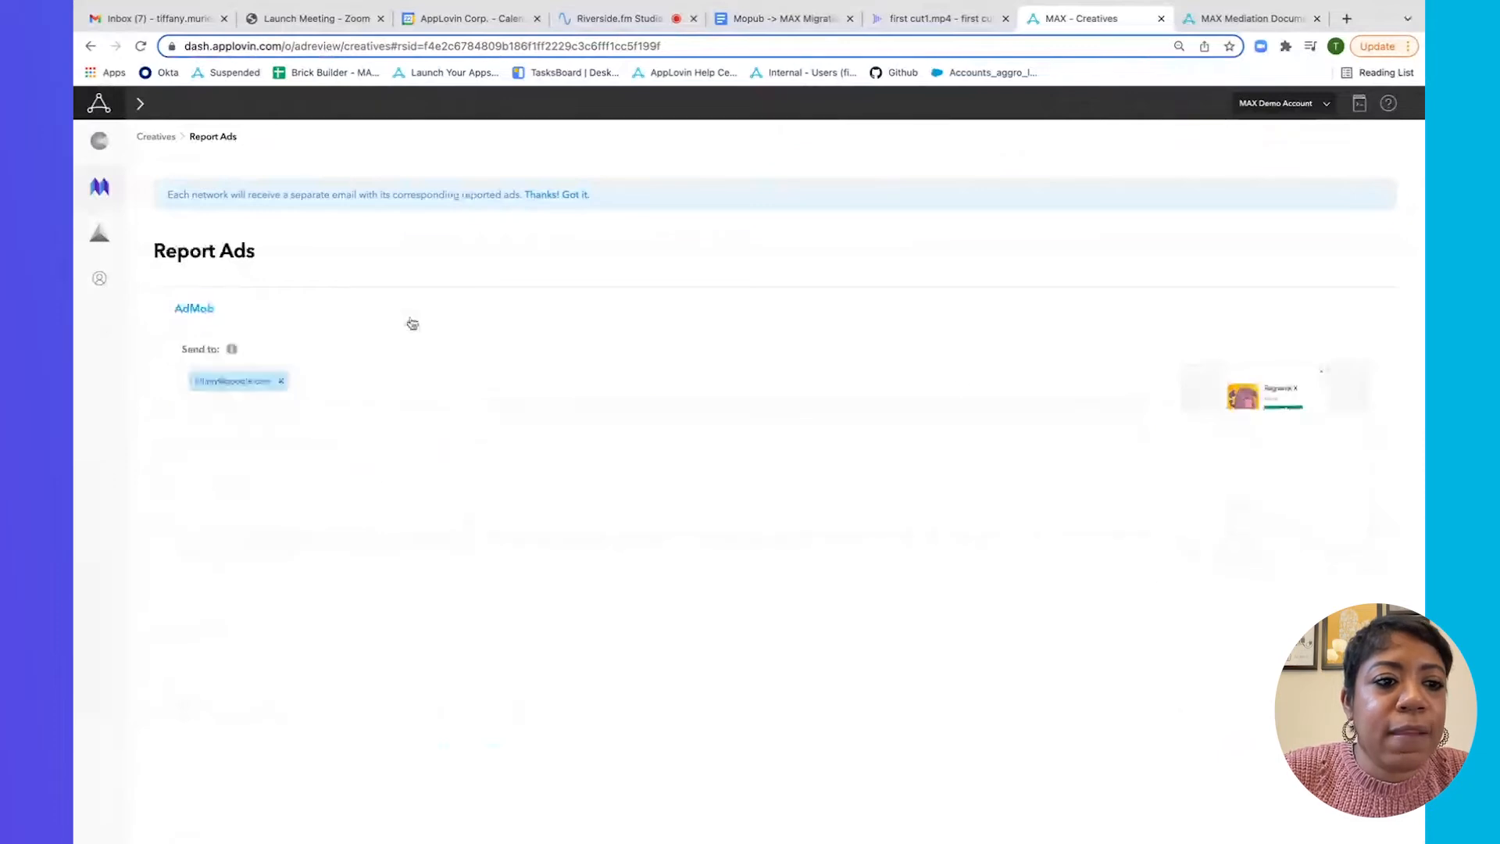
click(326, 325)
Write the personal message 'i dont want this - please block.' in the AdMob report.
click(264, 617)
text(i dont want thi s)
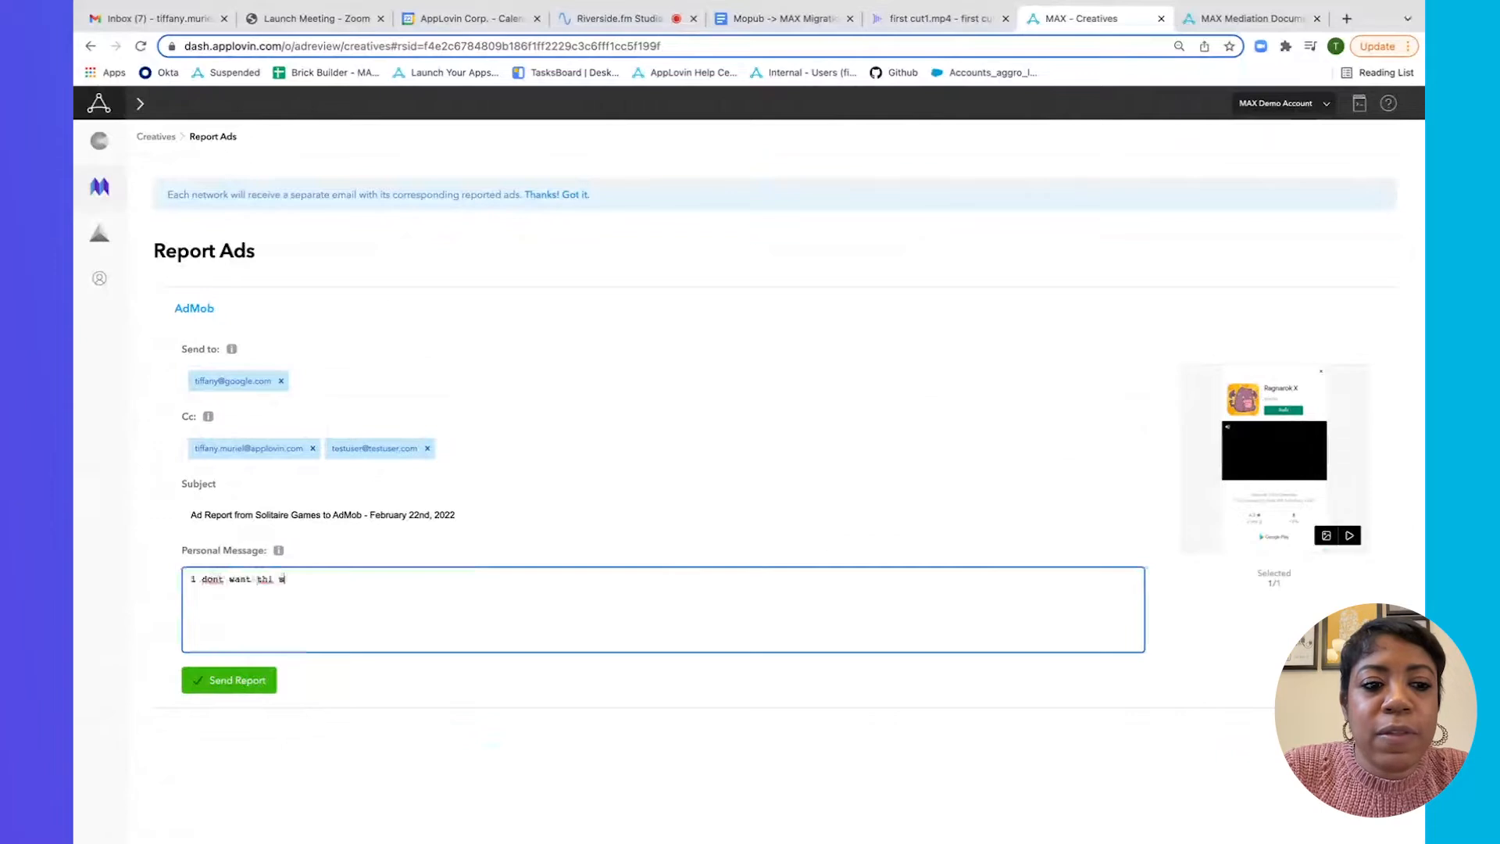
text( ad)
key(BackSpace)
key(BackSpace)
key(BackSpace)
key(BackSpace)
key(BackSpace)
key(BackSpace)
text(s - please block.)
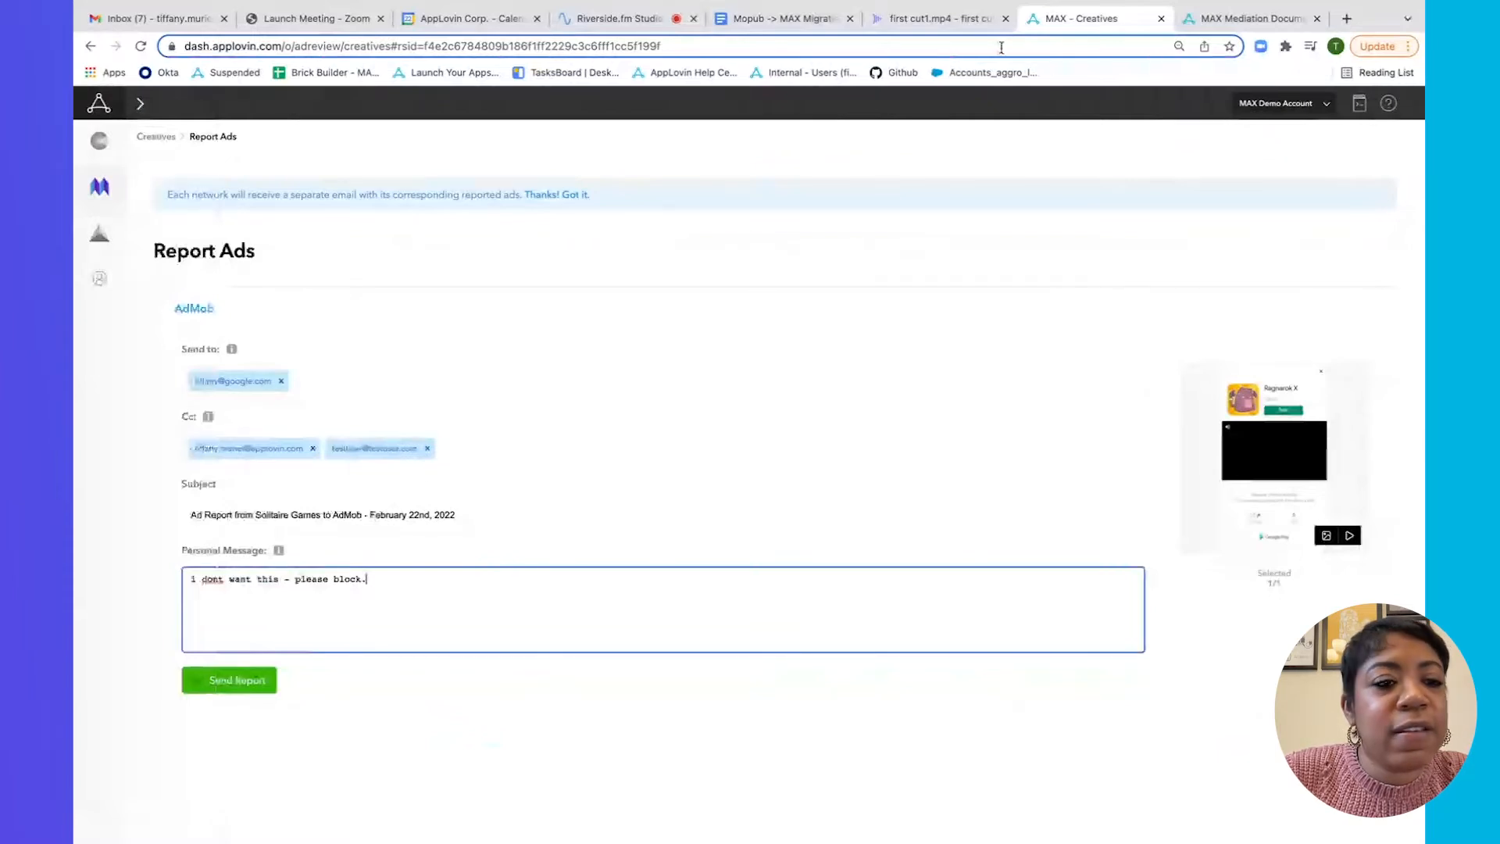
mouse_move(1166, 27)
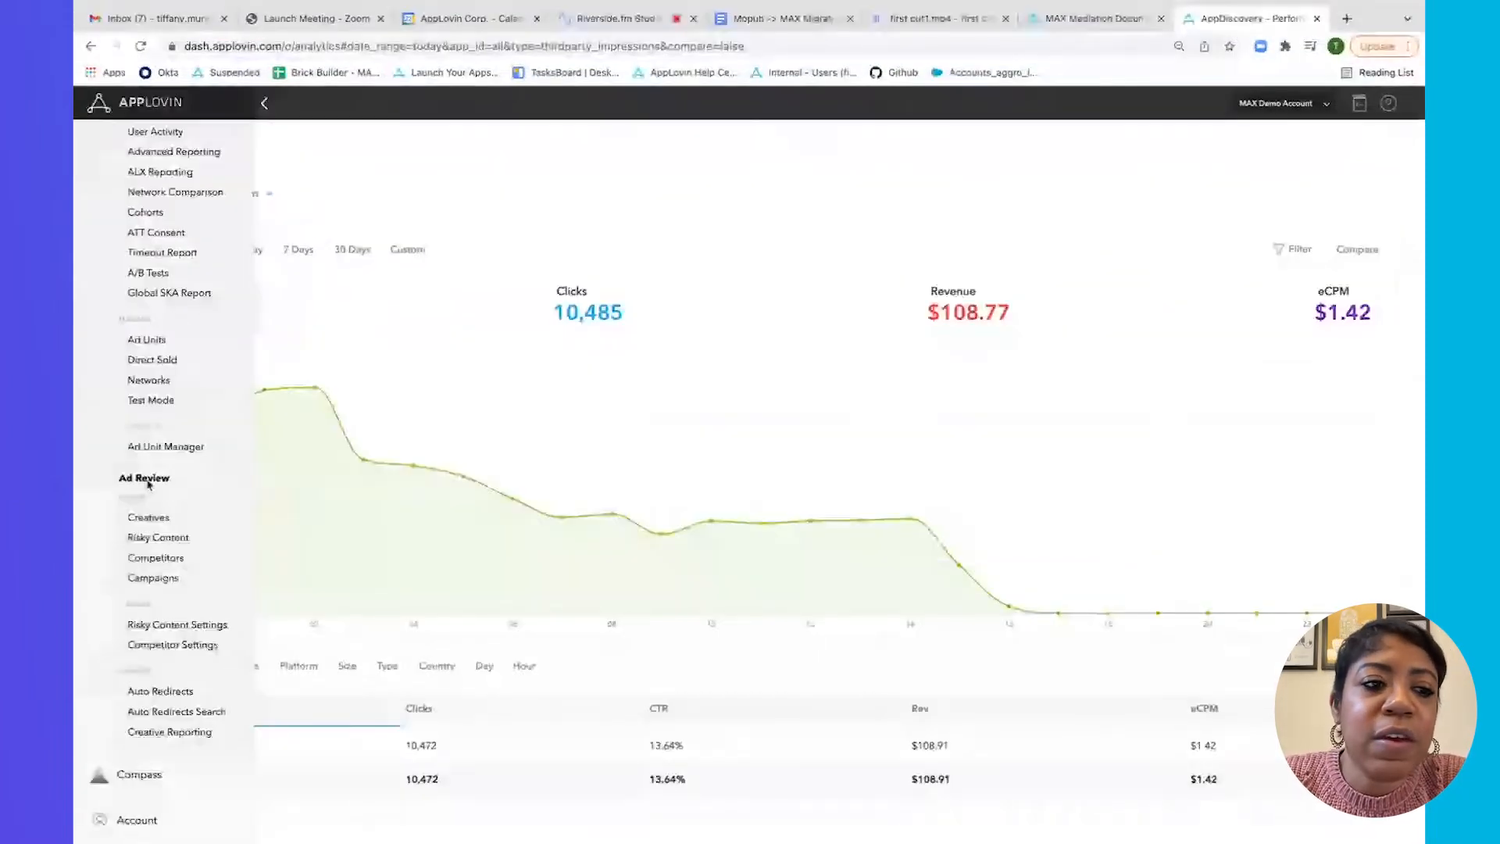
Open Ad Review > Risky Content from the sidebar.
click(160, 539)
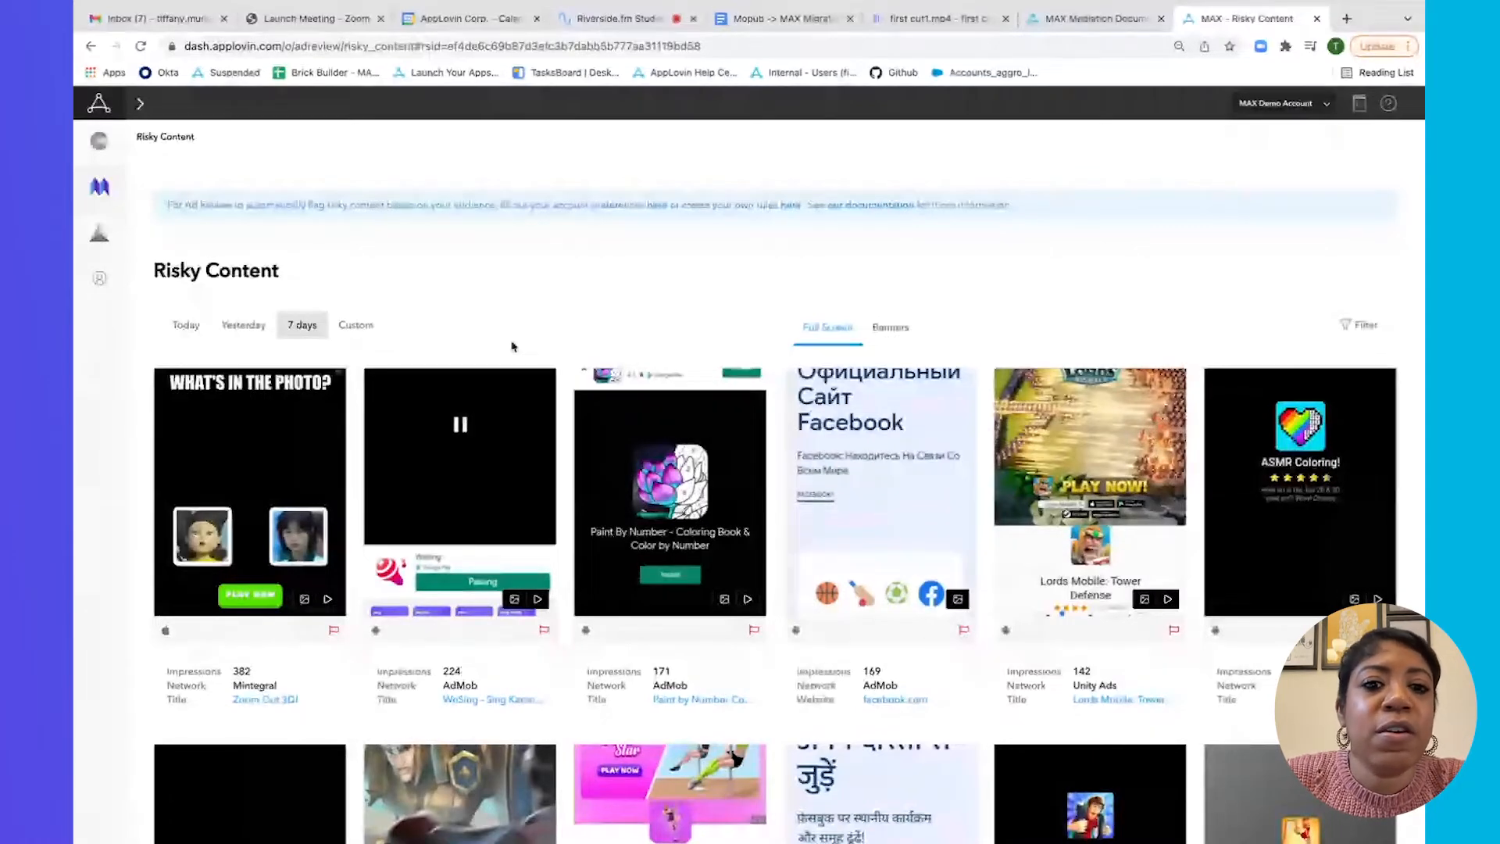
Select the Mintegral Zoom Out 3D ad in the Risky Content grid and inspect its flag rules.
scroll(469, 375, down, 1)
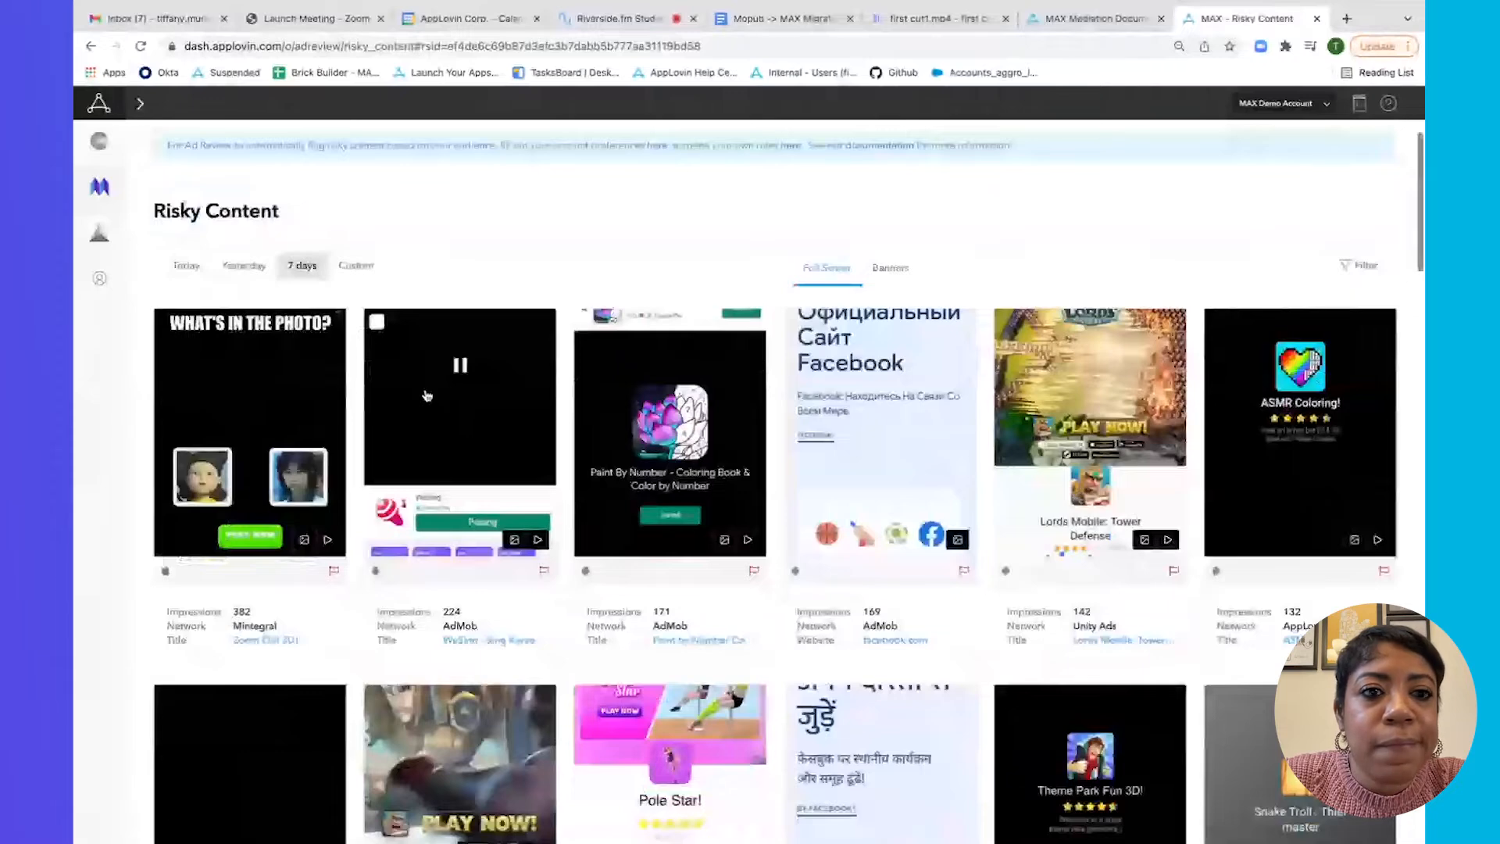
scroll(427, 395, down, 5)
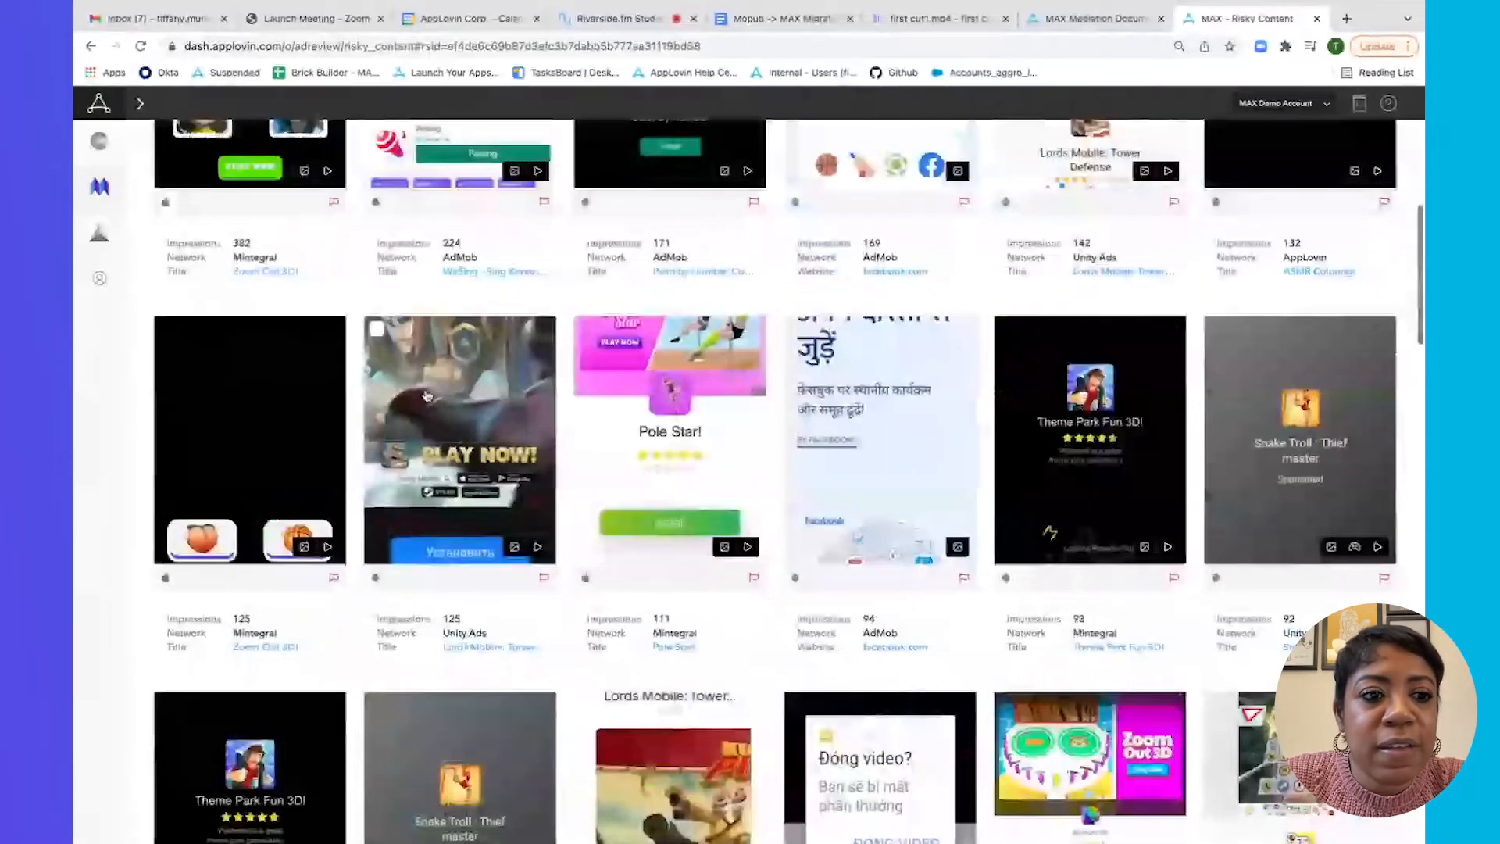
scroll(168, 307, down, 1)
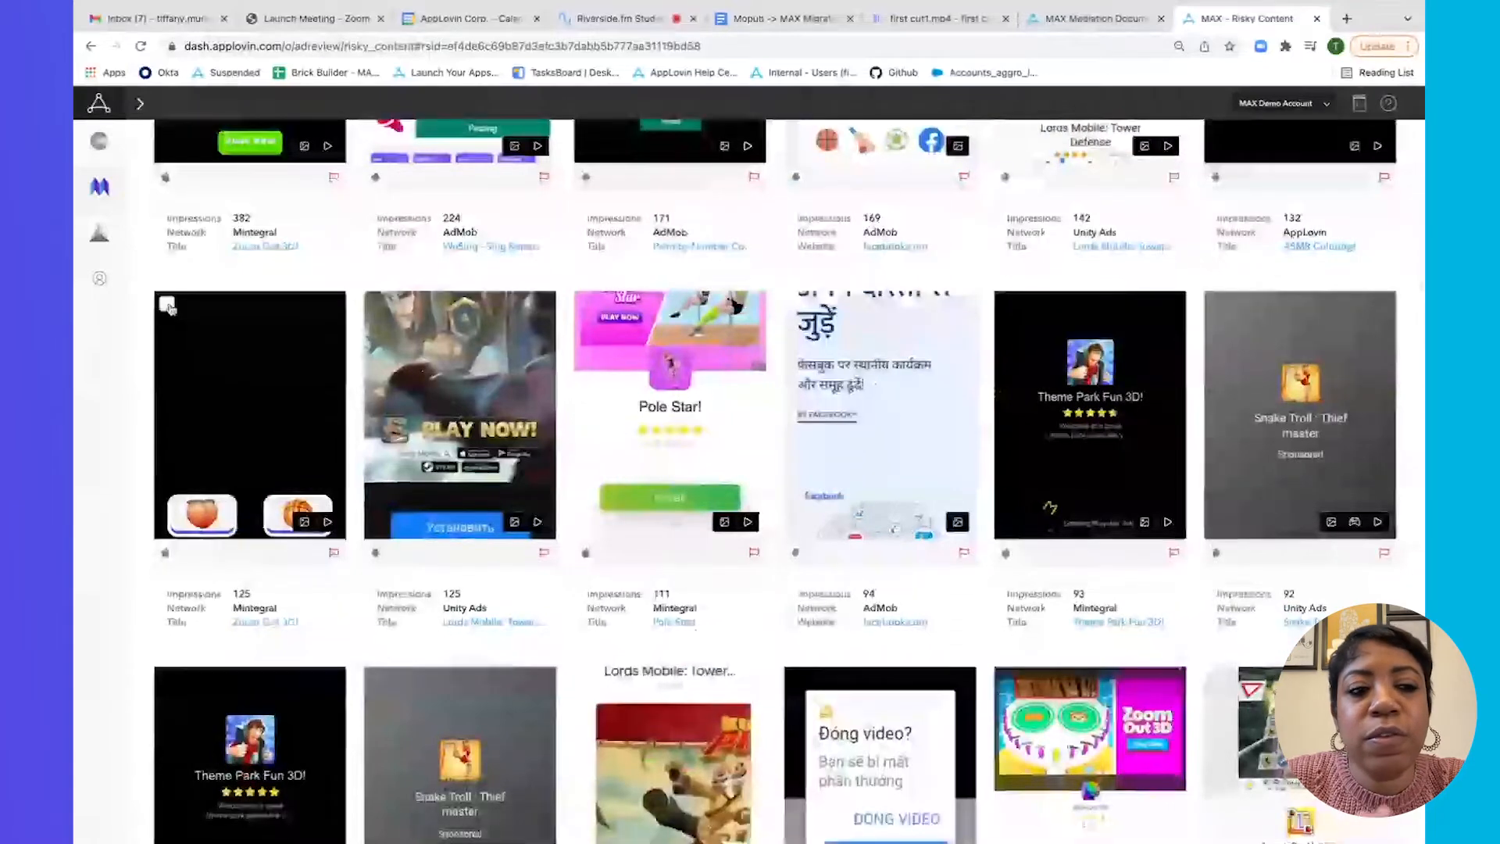
click(167, 305)
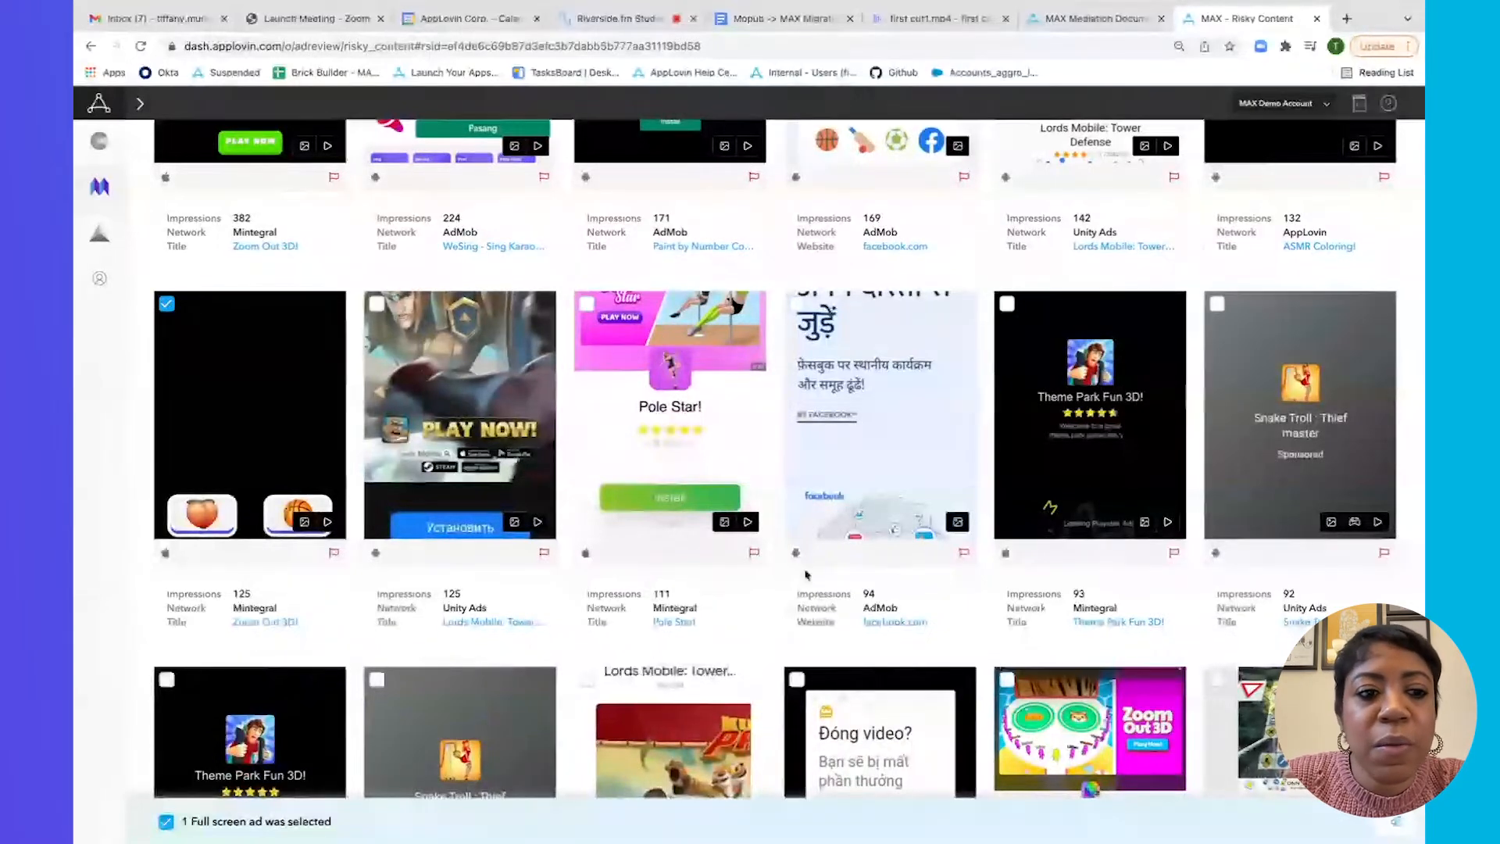
mouse_move(337, 557)
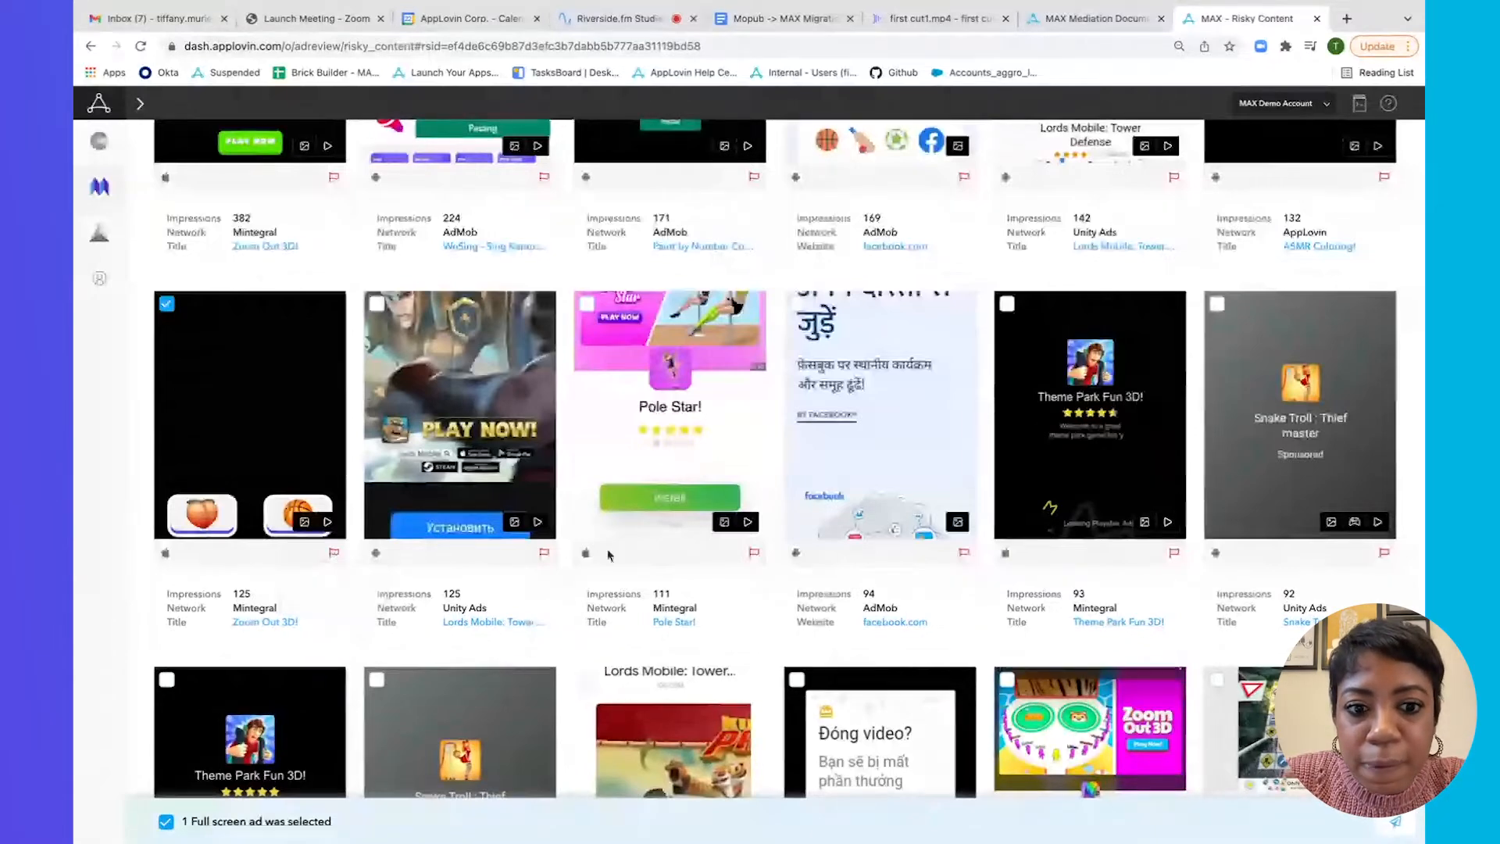
mouse_move(544, 555)
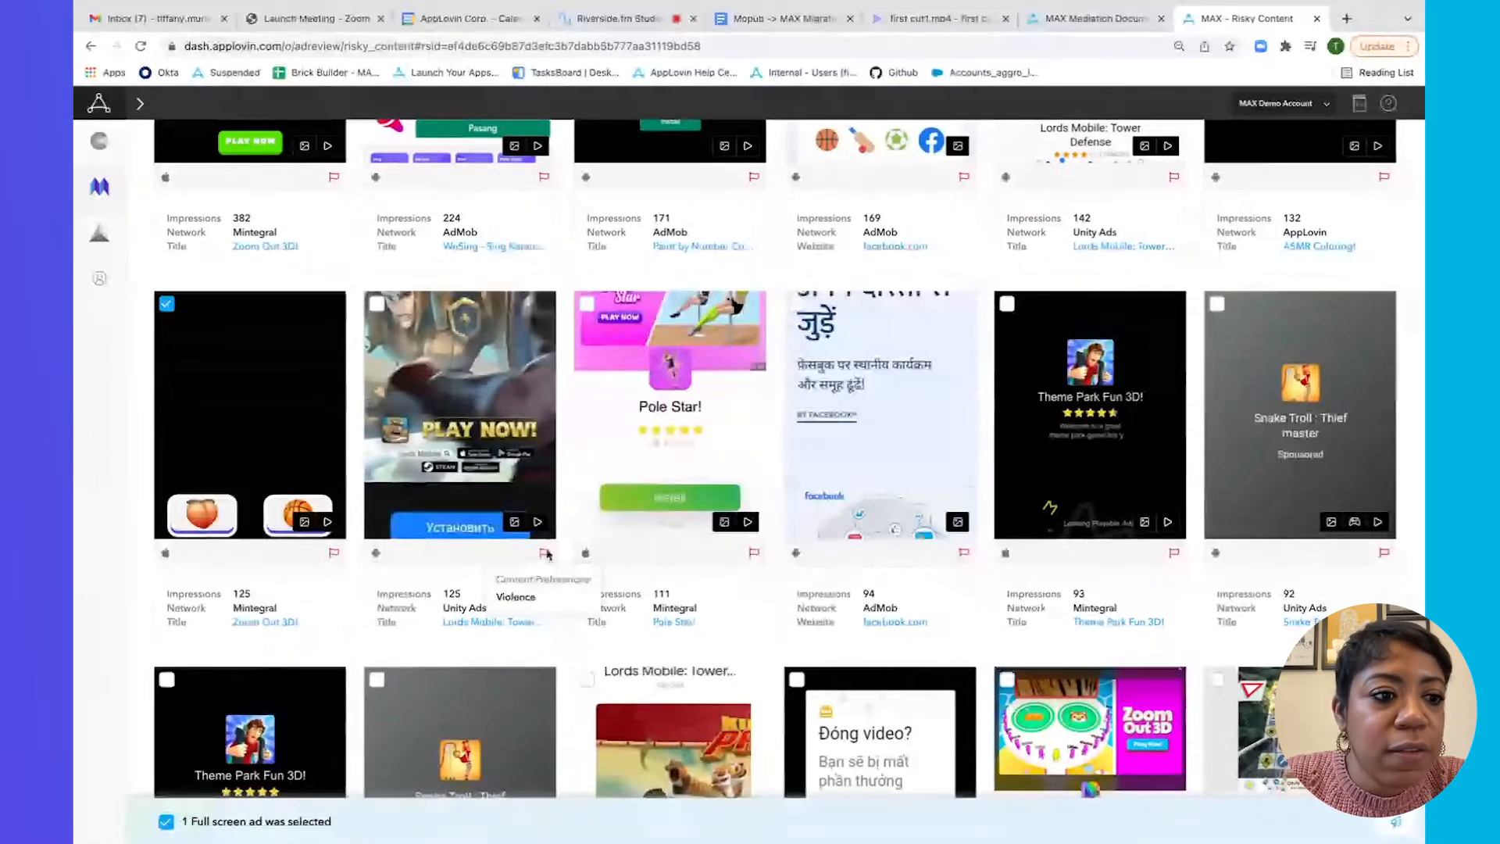
mouse_move(111, 333)
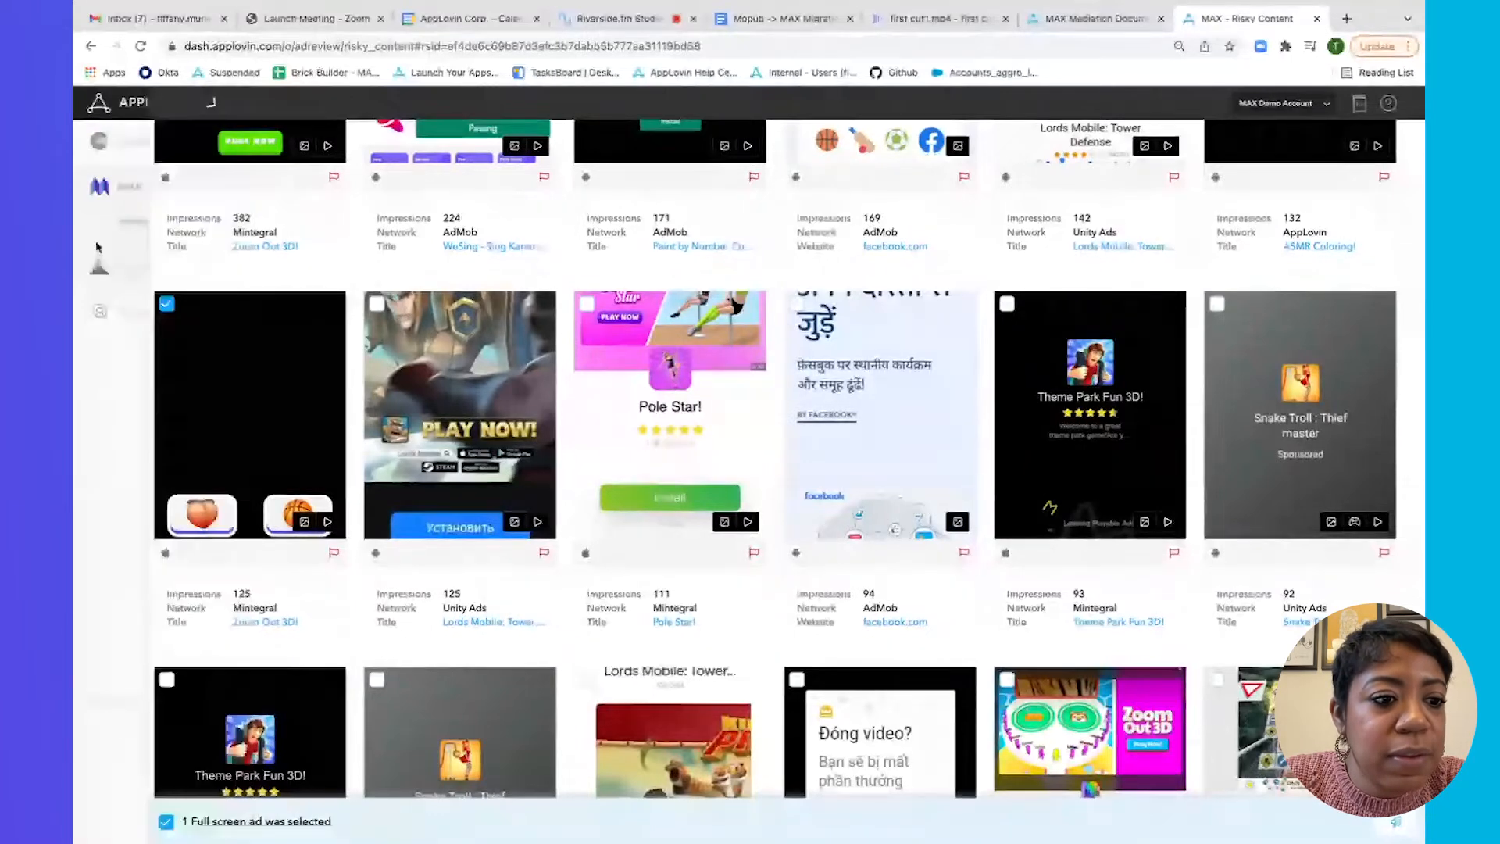
In Risky Content Settings, tick Politics, Casino & Gambling Games and Real Money Gambling.
mouse_move(190, 627)
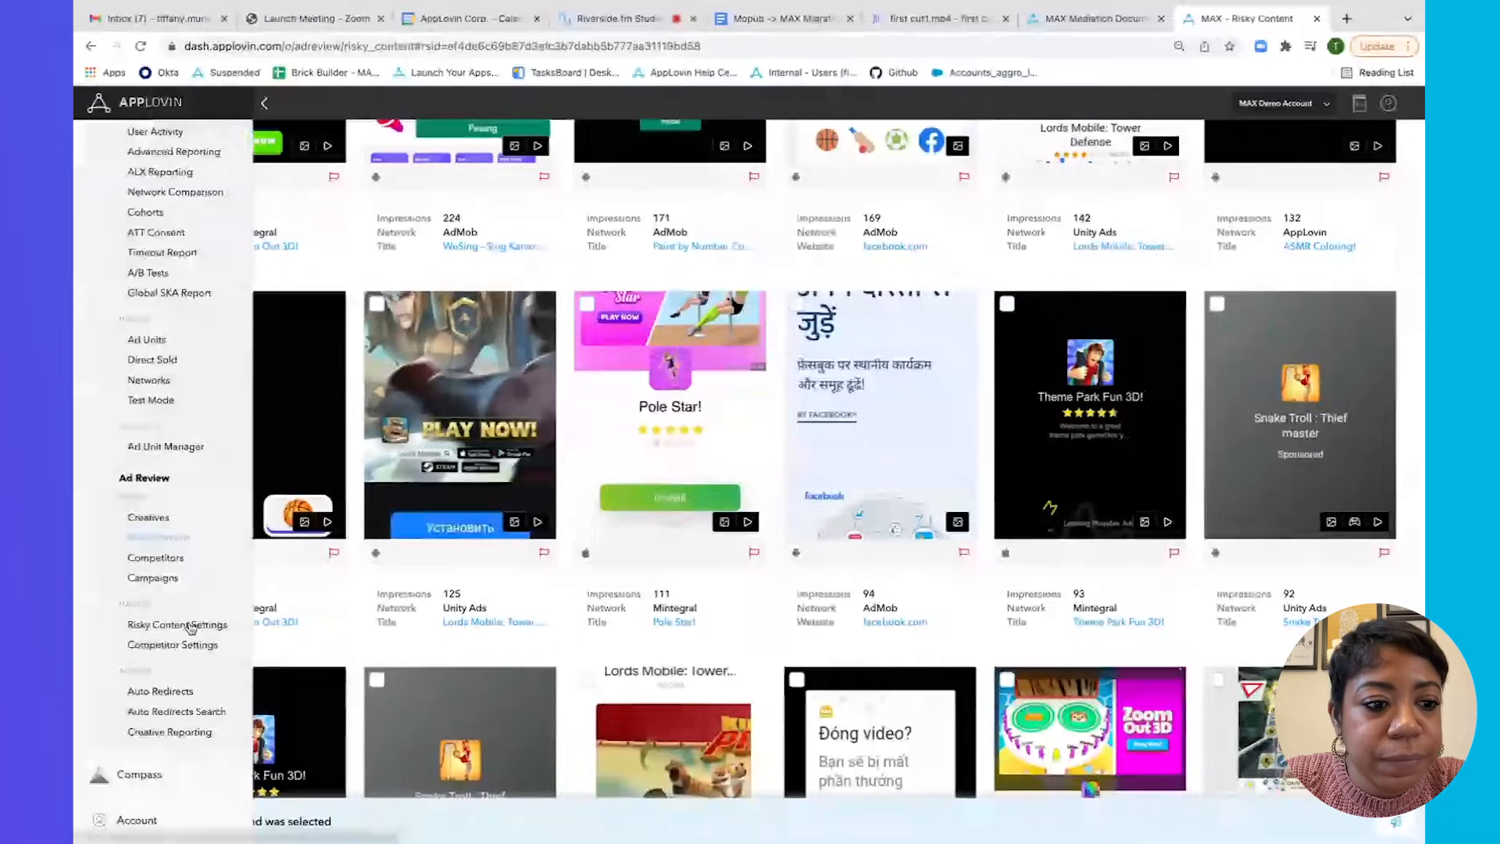
click(178, 624)
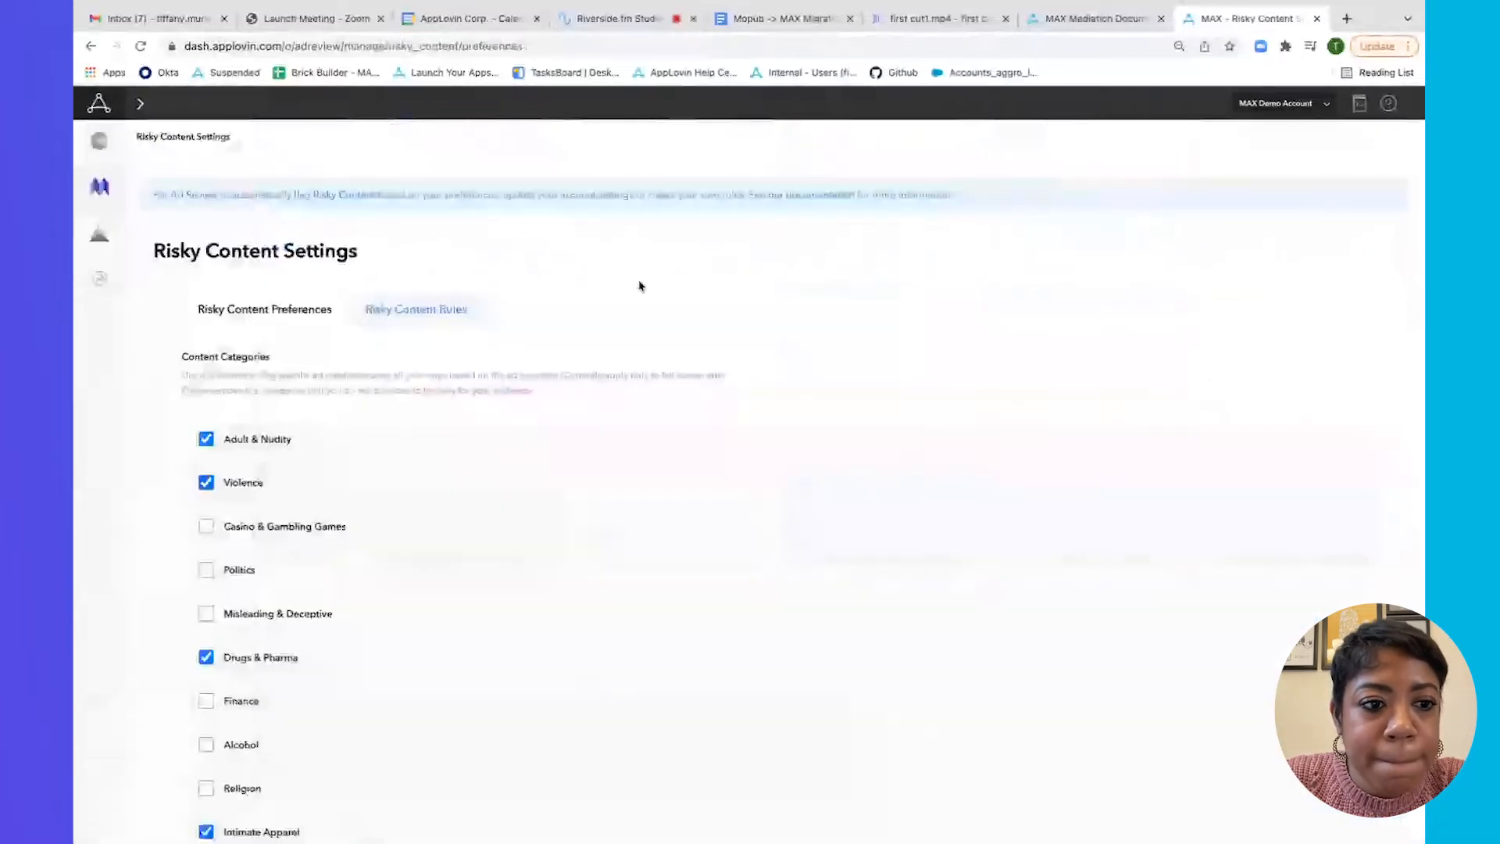
scroll(633, 281, down, 1)
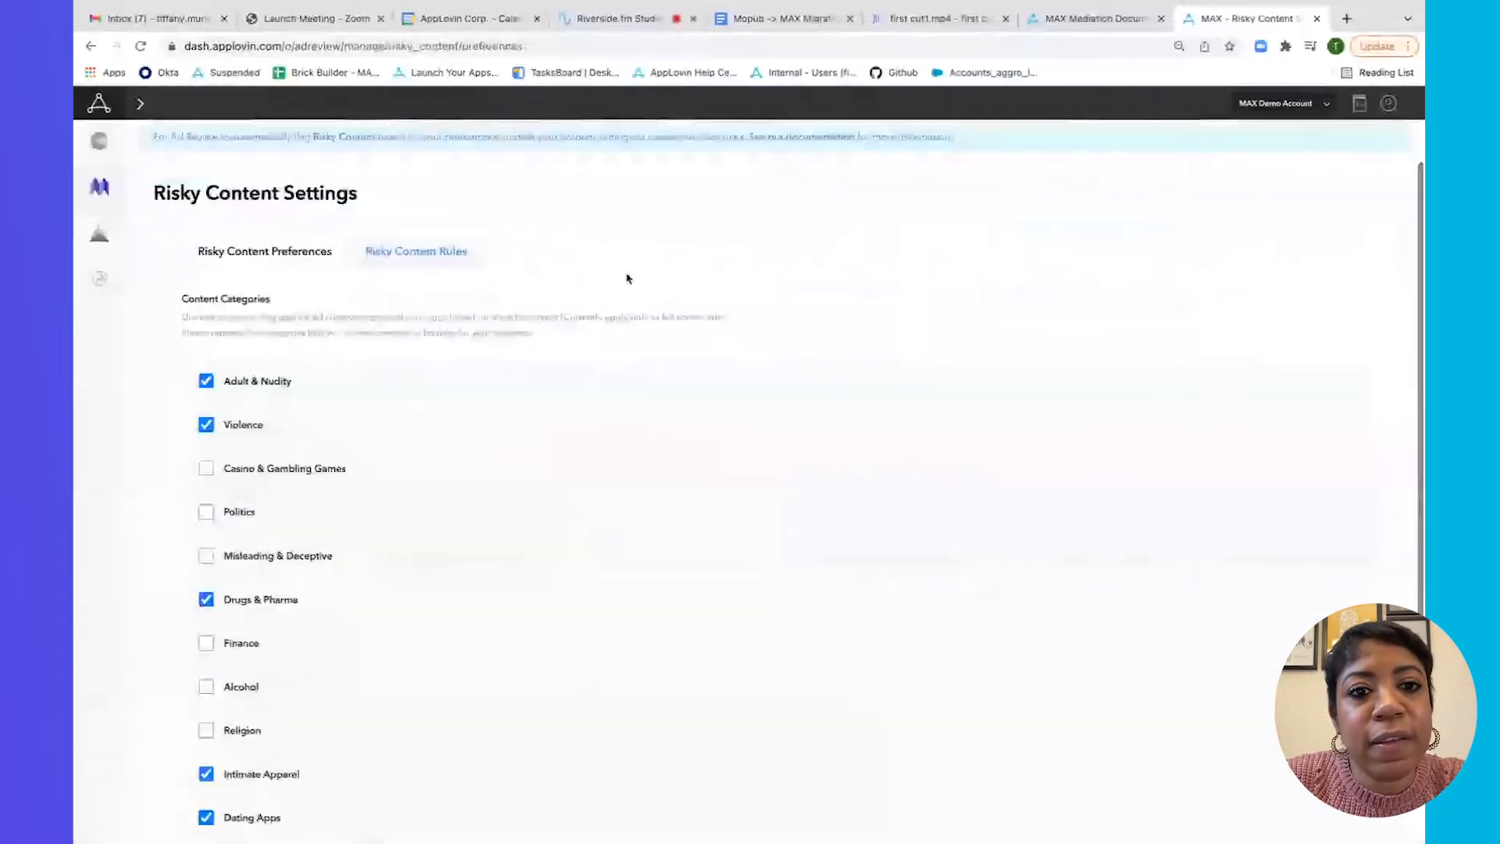
scroll(434, 357, down, 1)
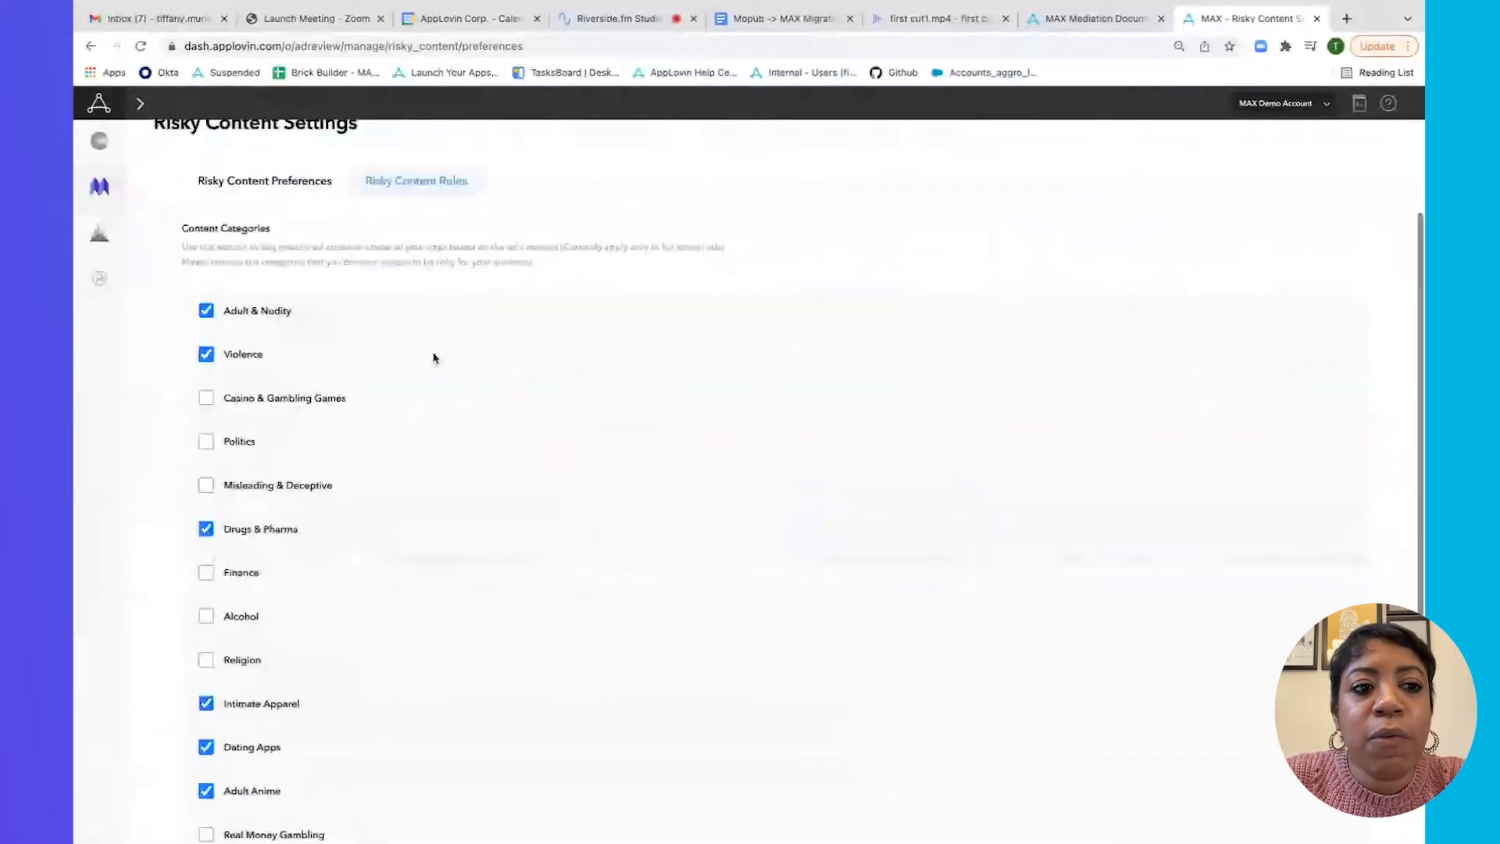
scroll(434, 358, down, 2)
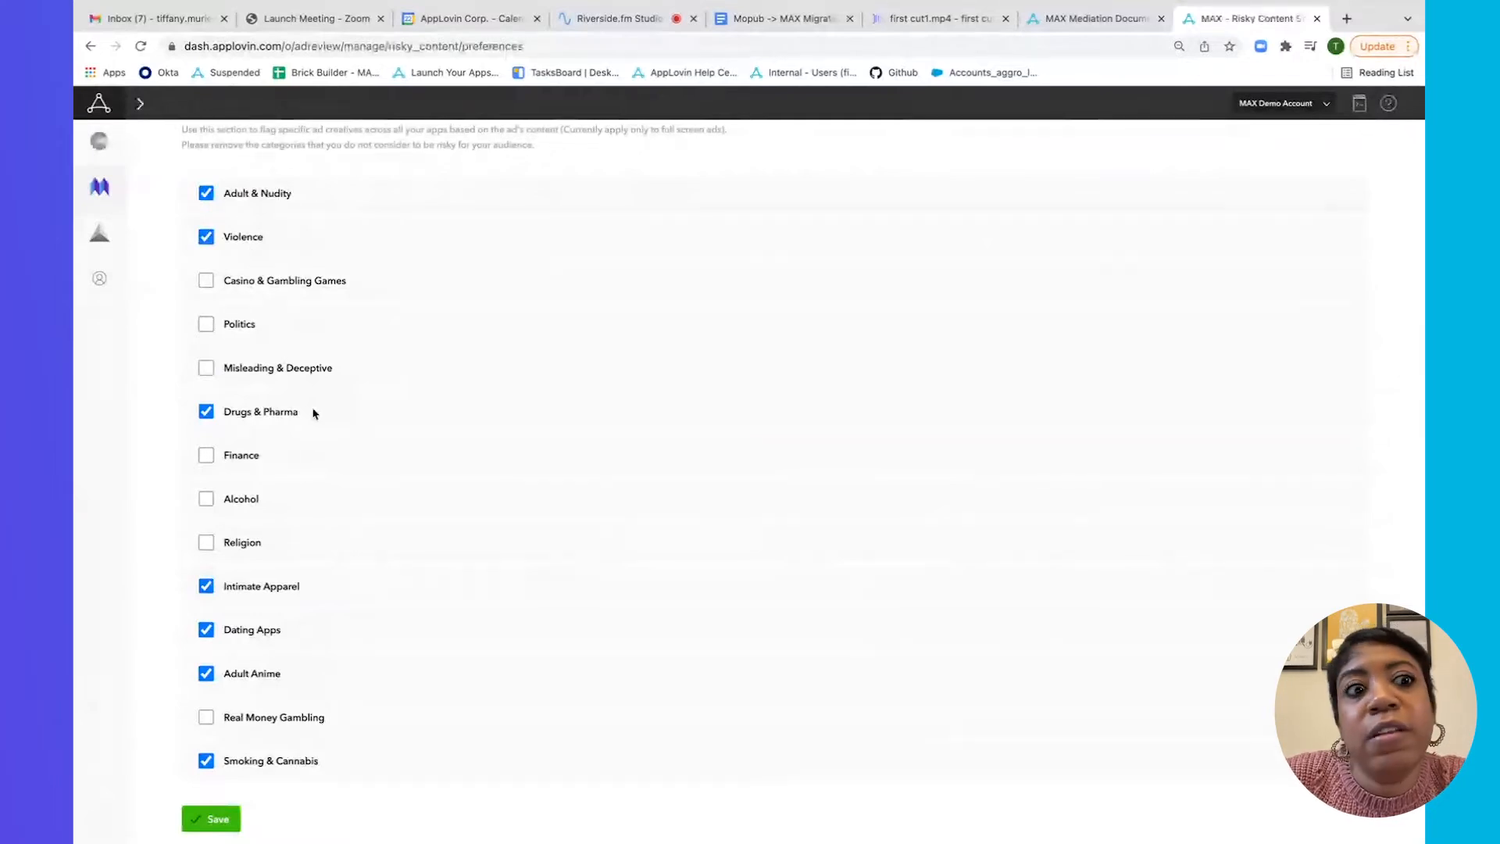
click(207, 325)
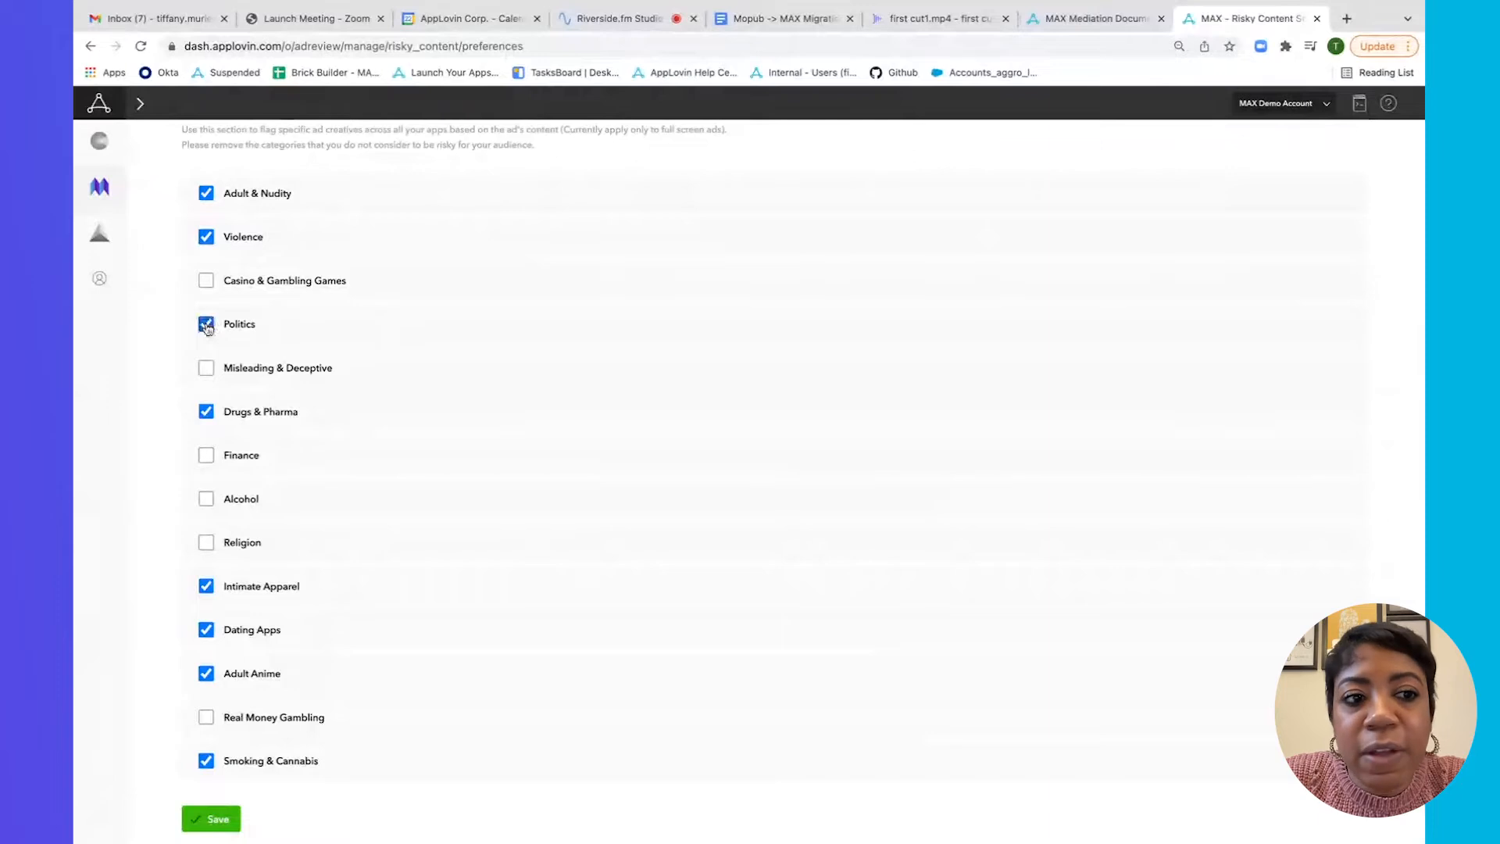
click(209, 282)
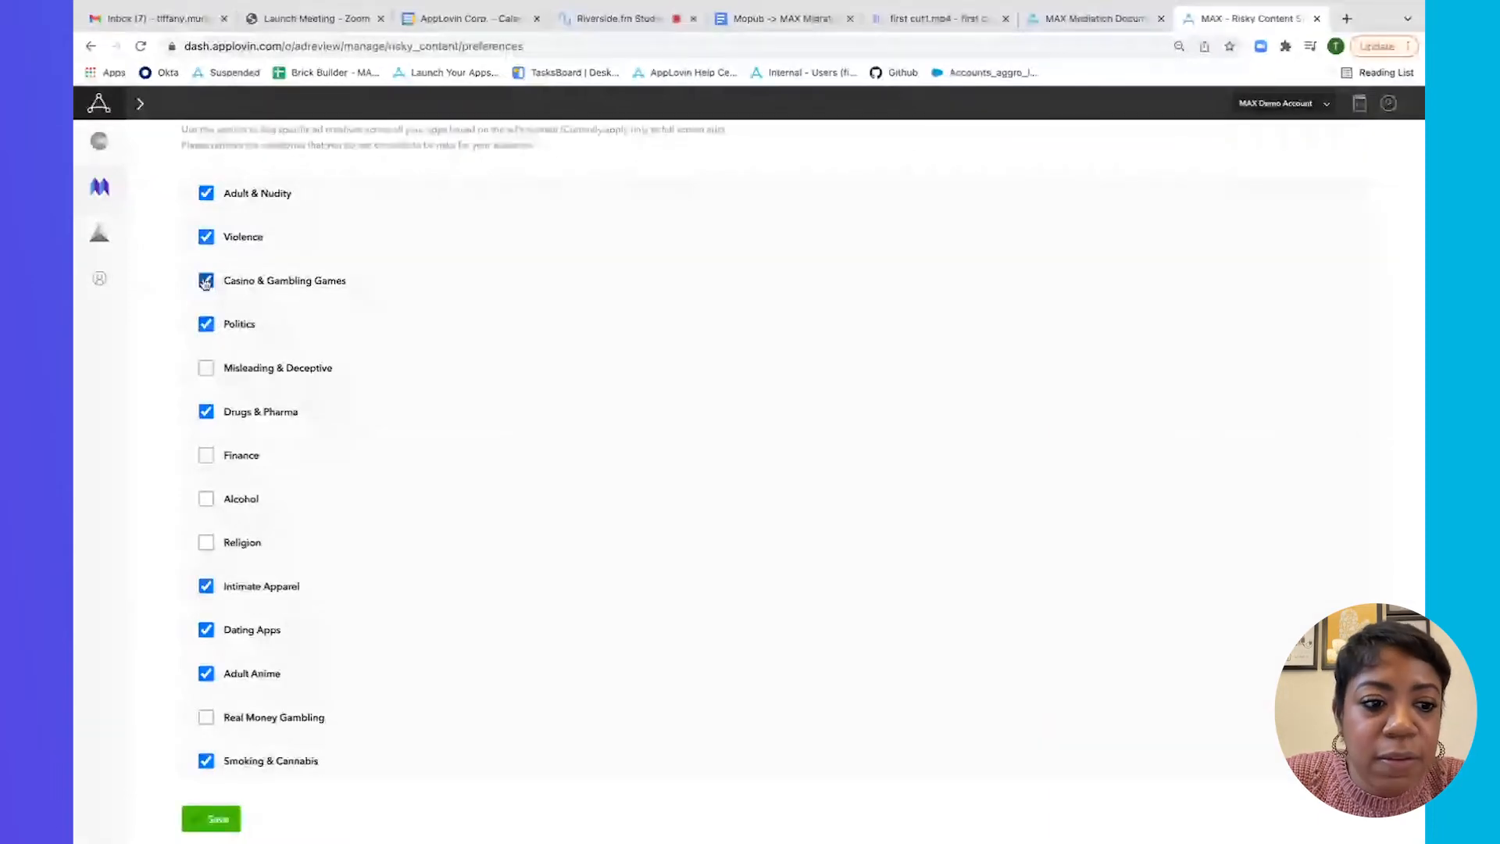
click(207, 720)
scroll(225, 757, down, 1)
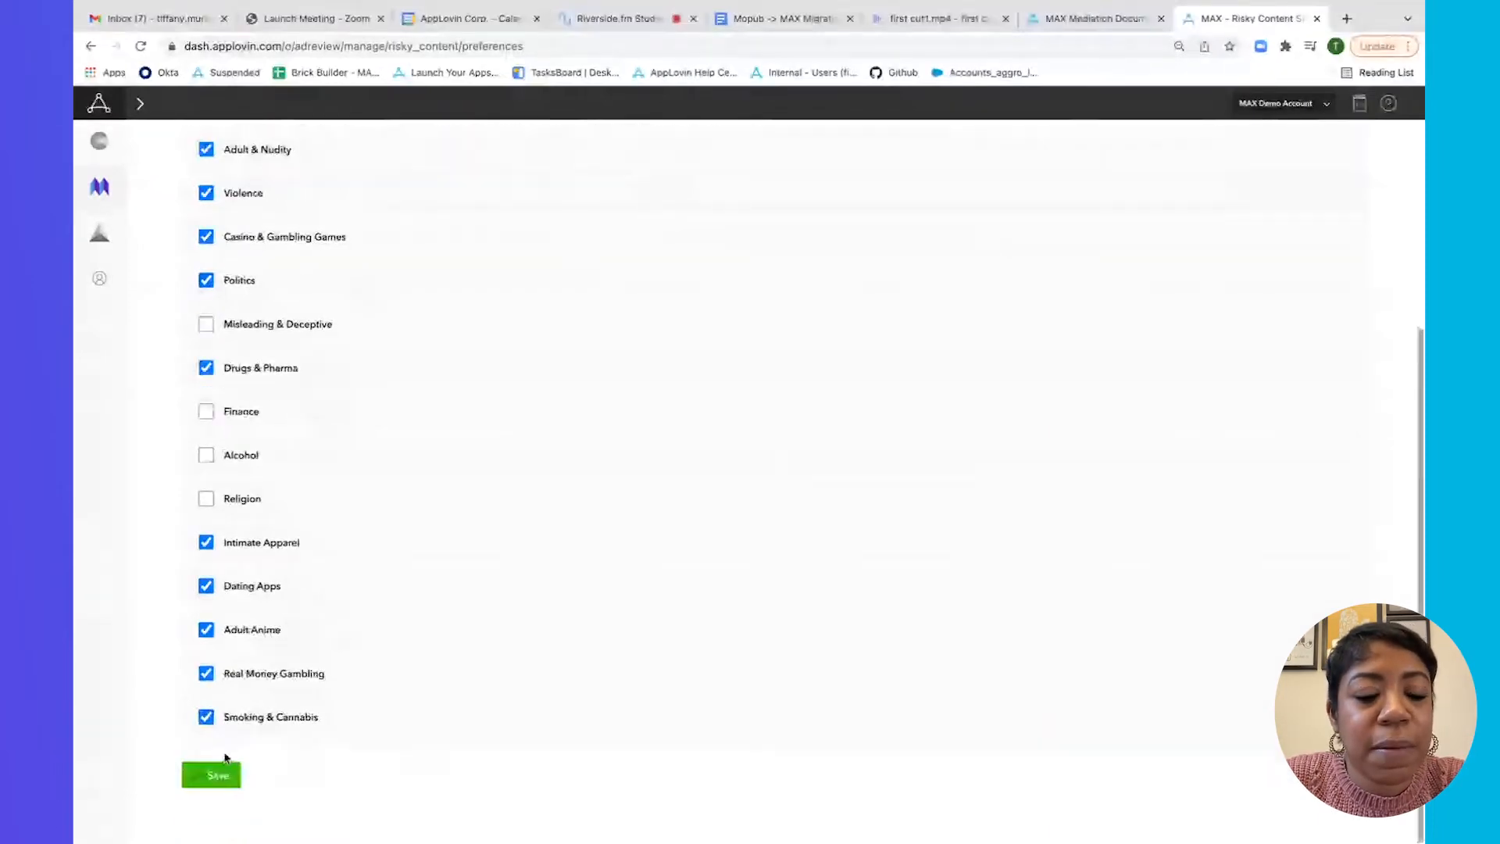
scroll(242, 742, up, 5)
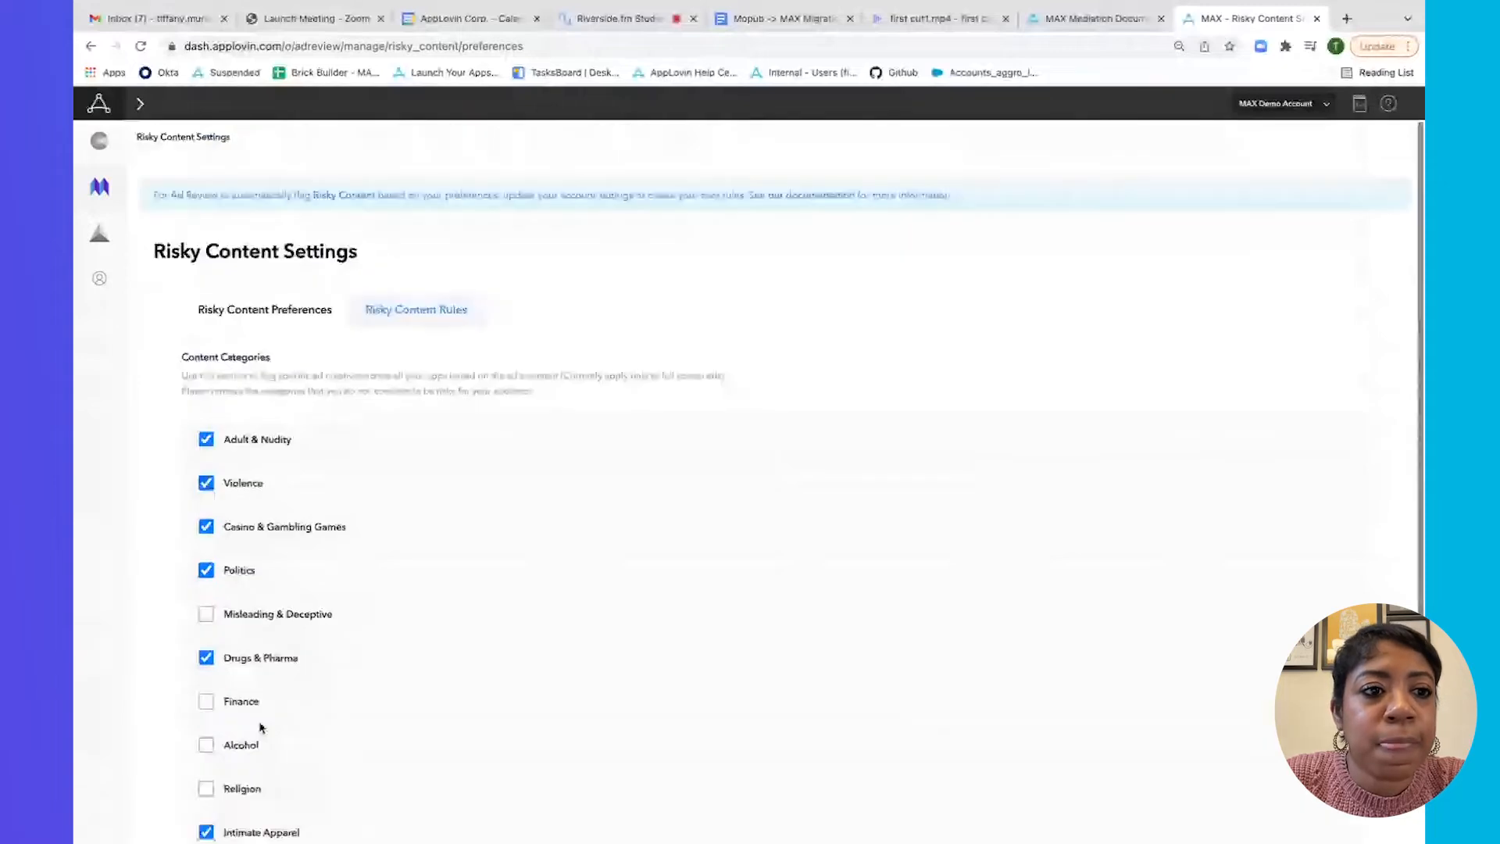
Show the Risky Content Rules tab and review its Website, Title, Content Rating and Store Category rules.
click(420, 311)
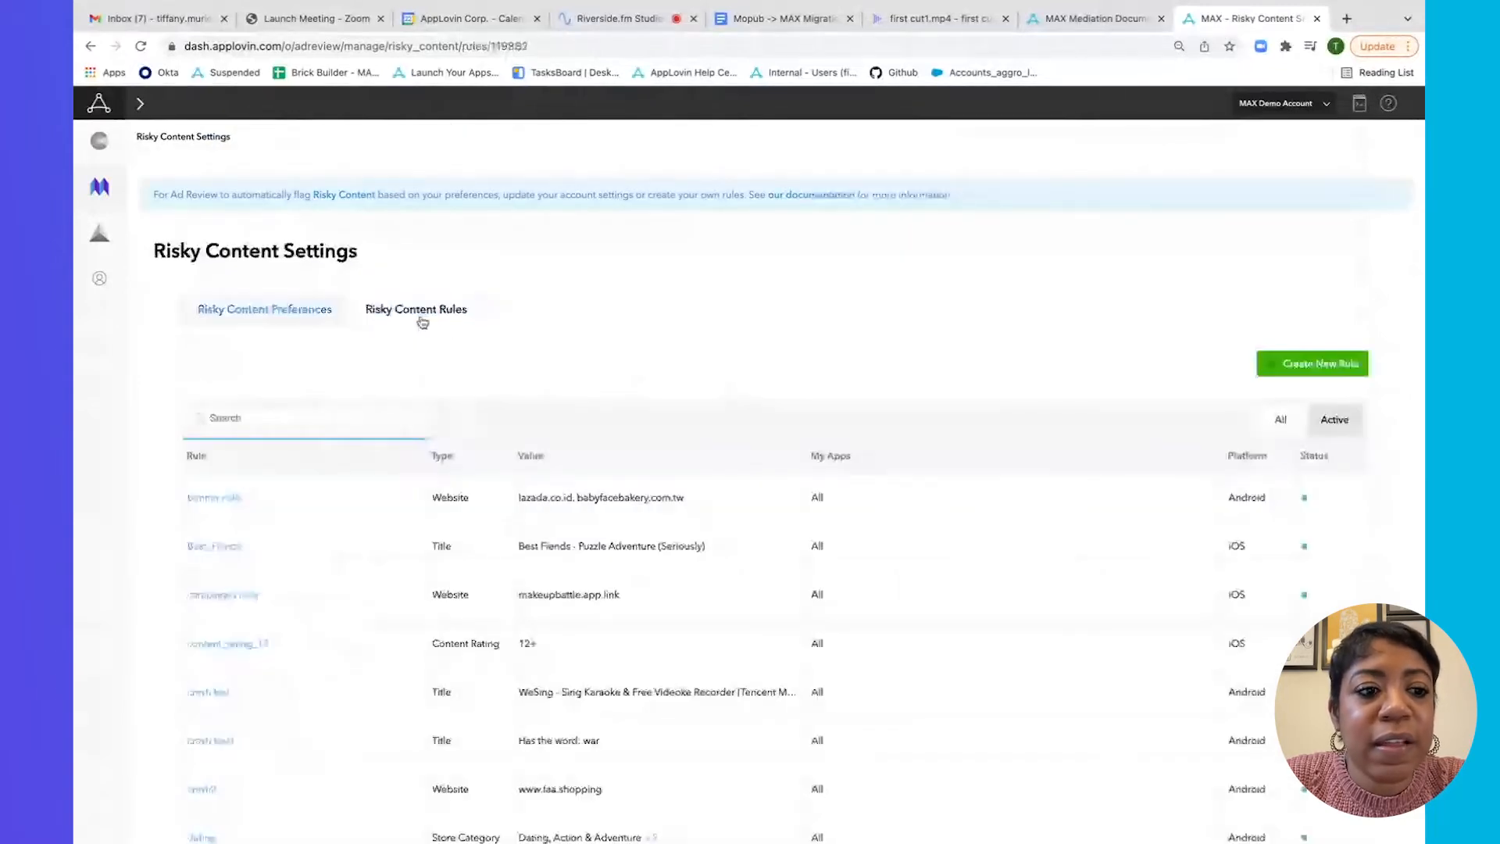
scroll(413, 337, down, 1)
scroll(413, 337, down, 2)
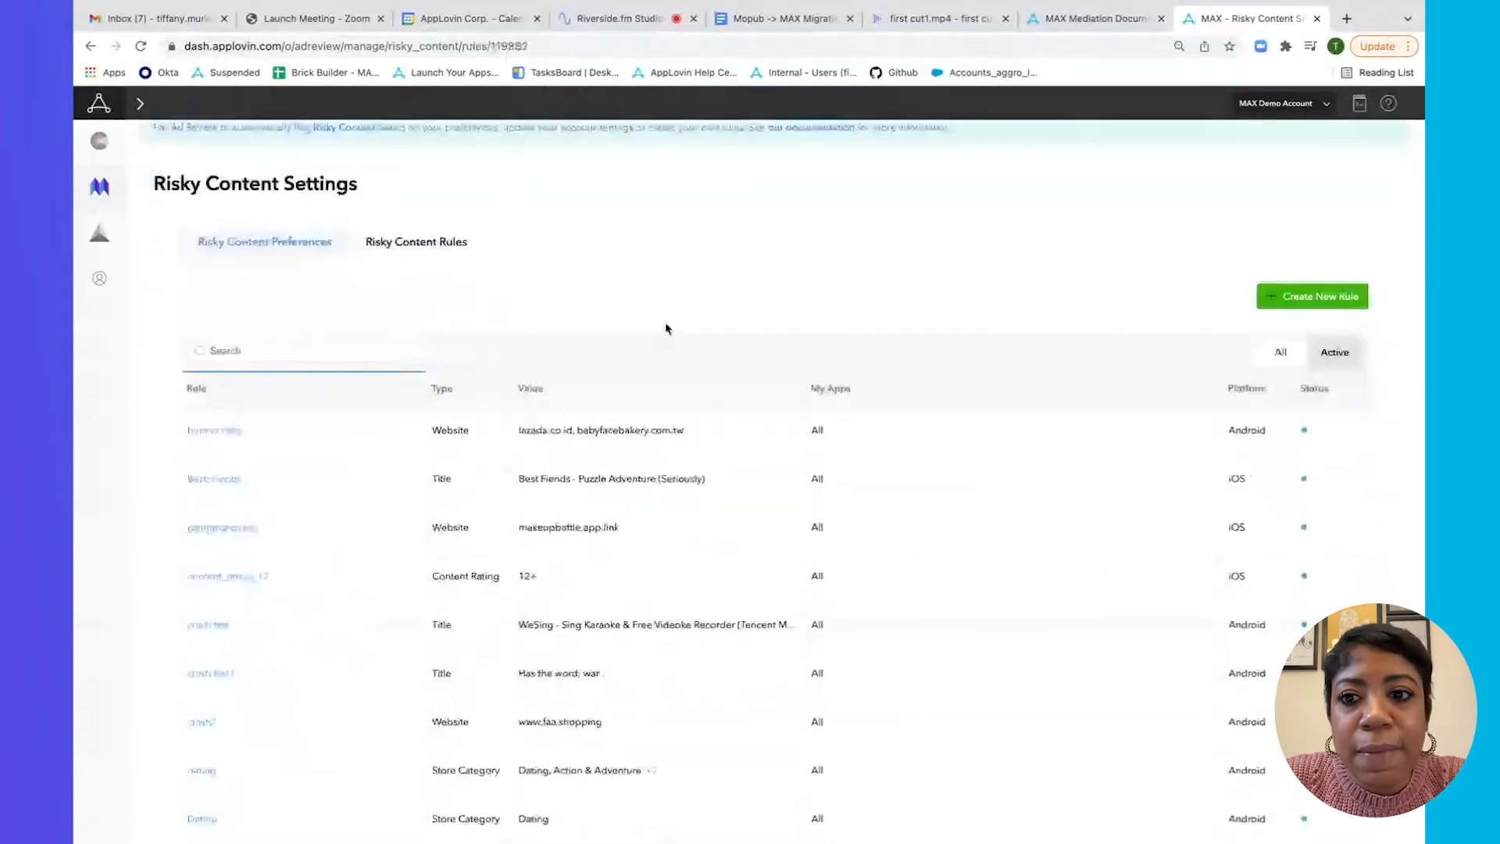
scroll(418, 332, down, 5)
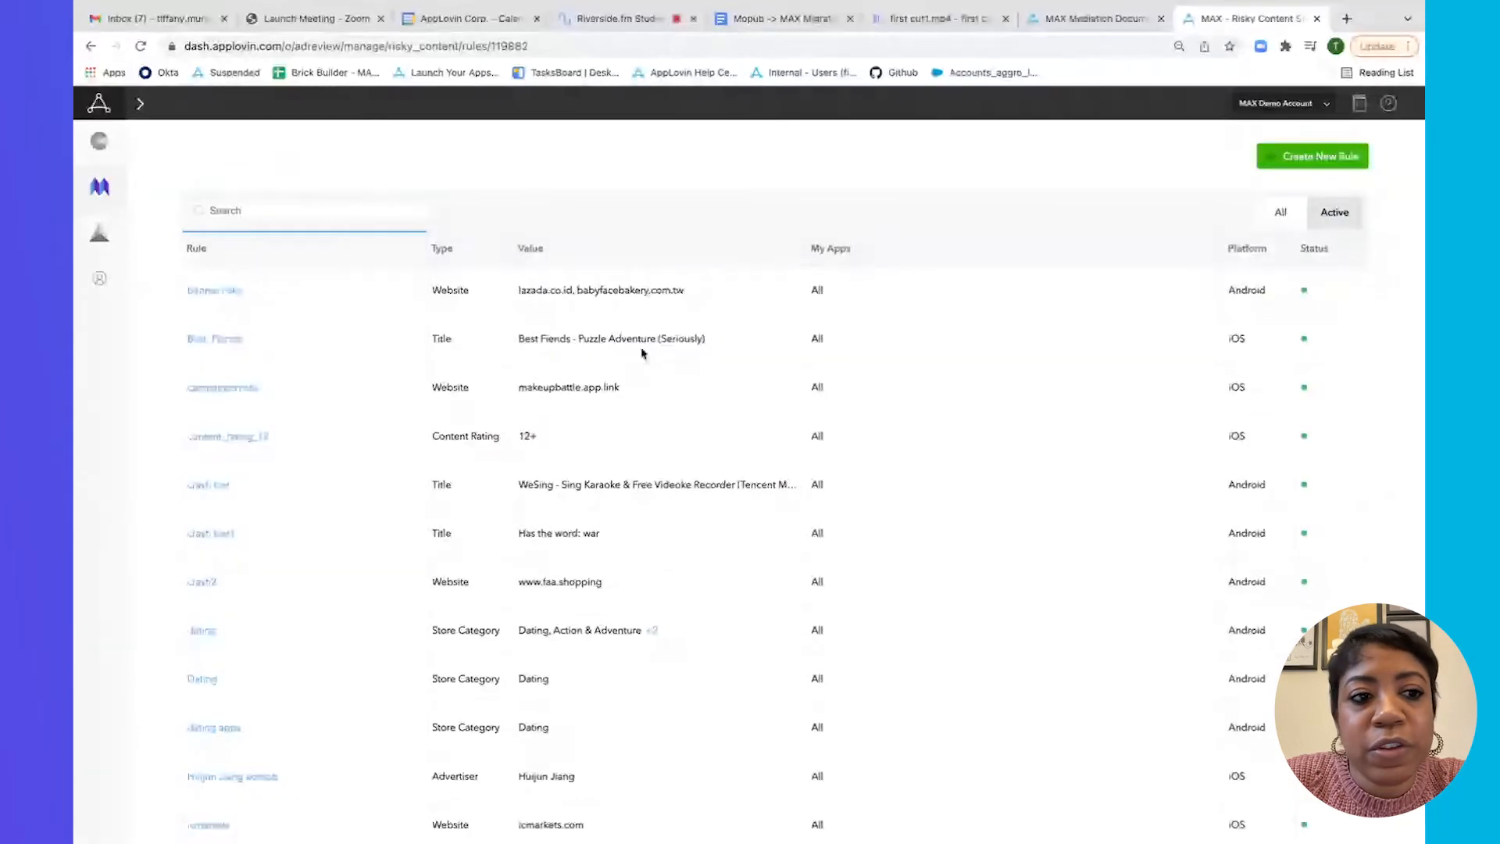
mouse_move(182, 552)
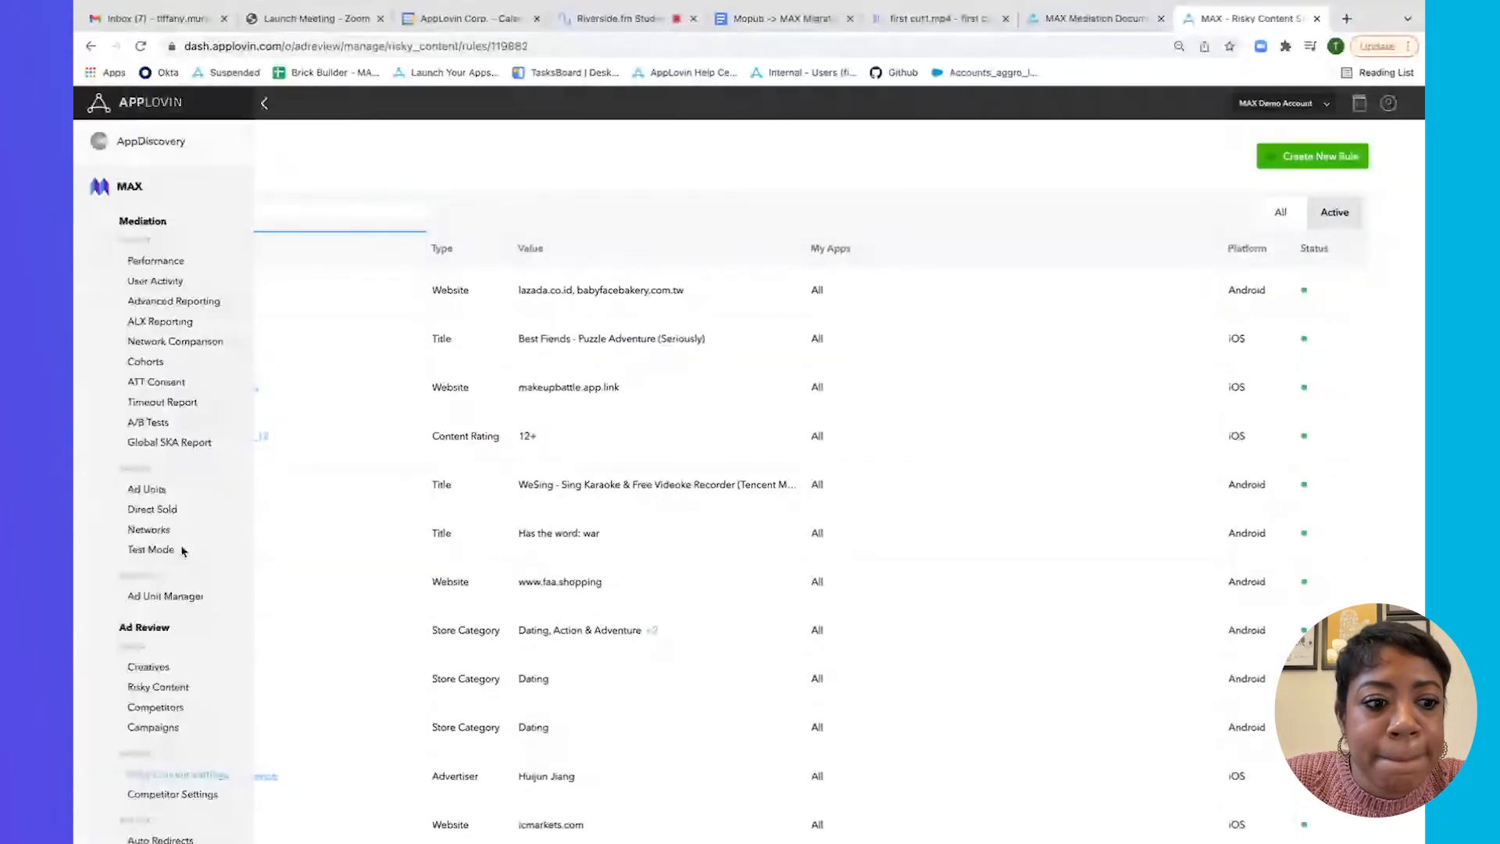
scroll(179, 625, down, 1)
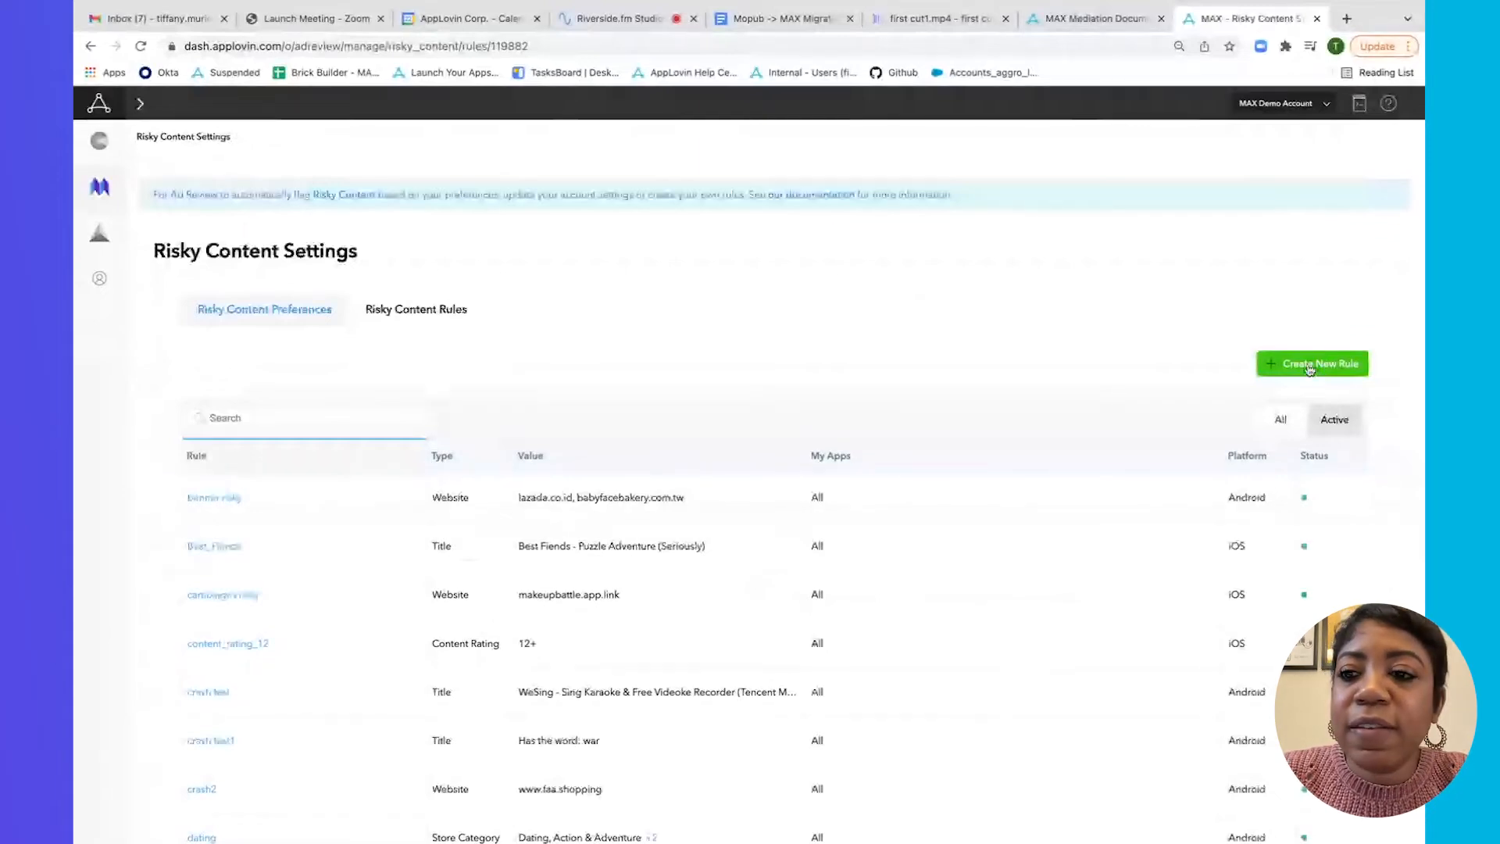
Create a new rule named 'Risky Content Block 2' for iOS covering all applications.
click(1310, 365)
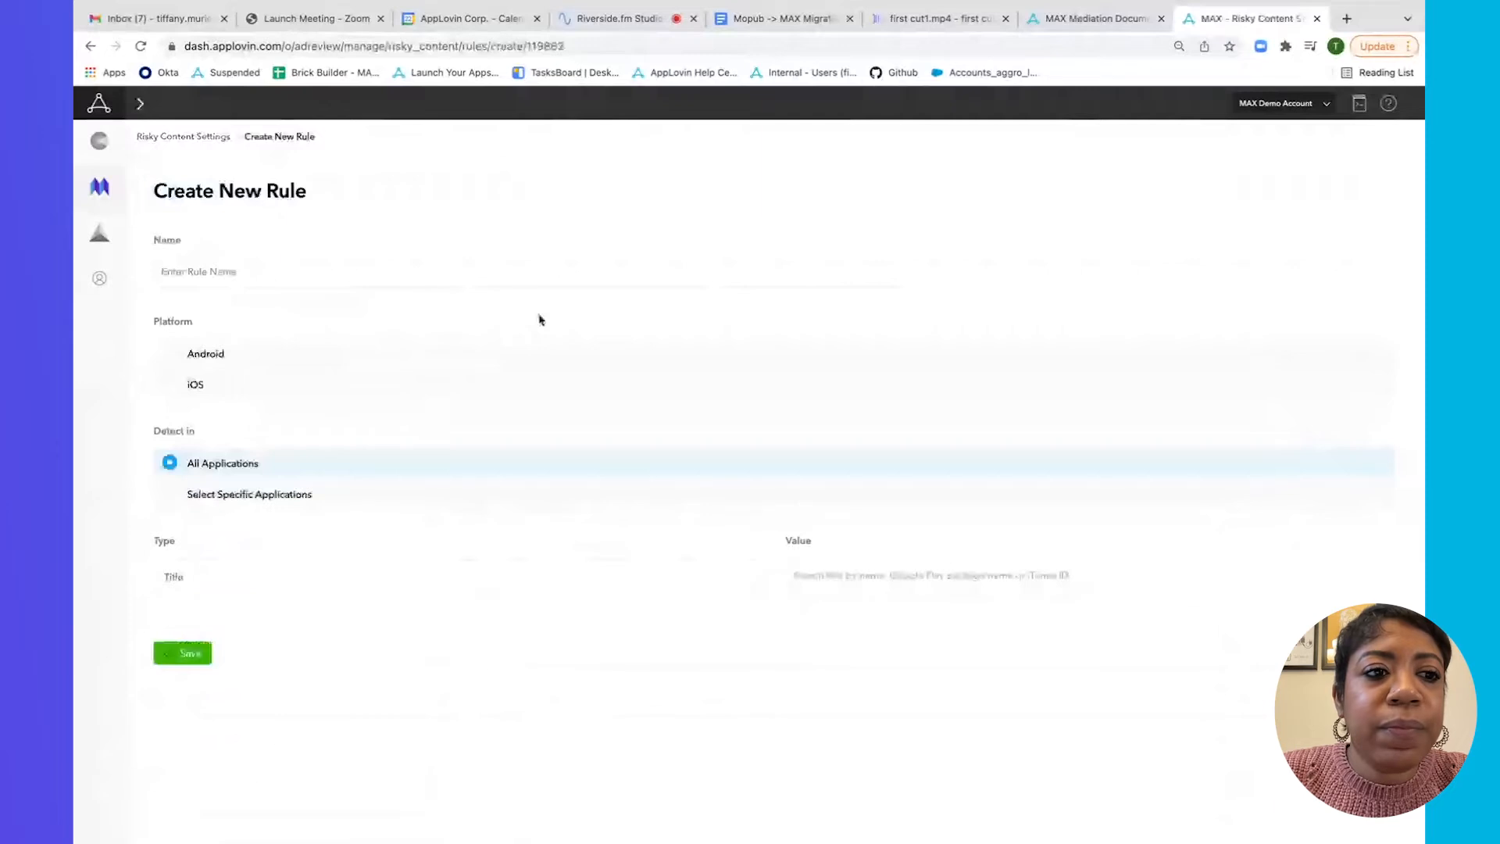
click(338, 269)
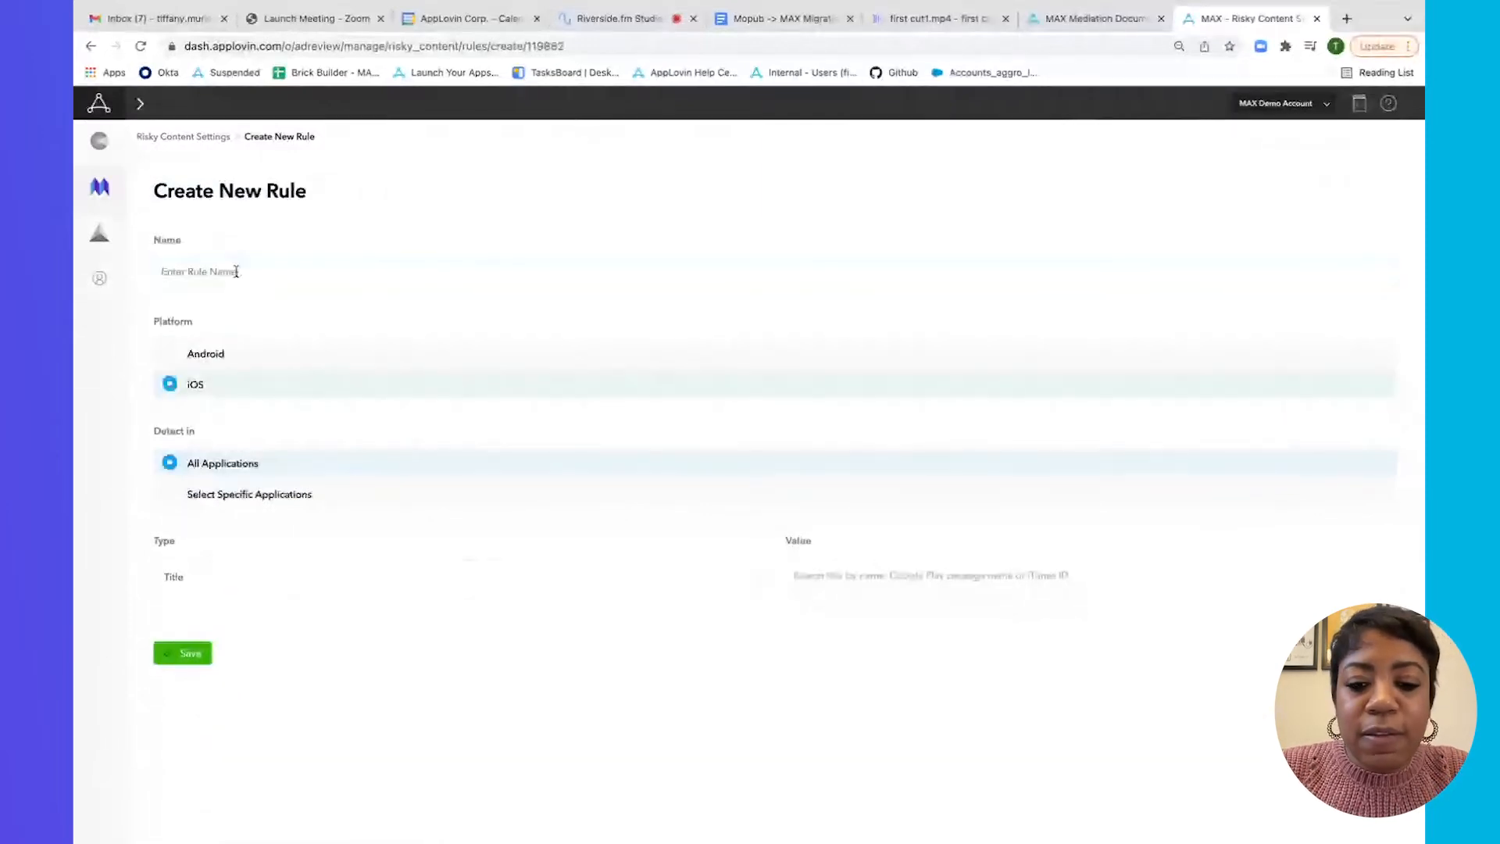
click(236, 271)
text(R)
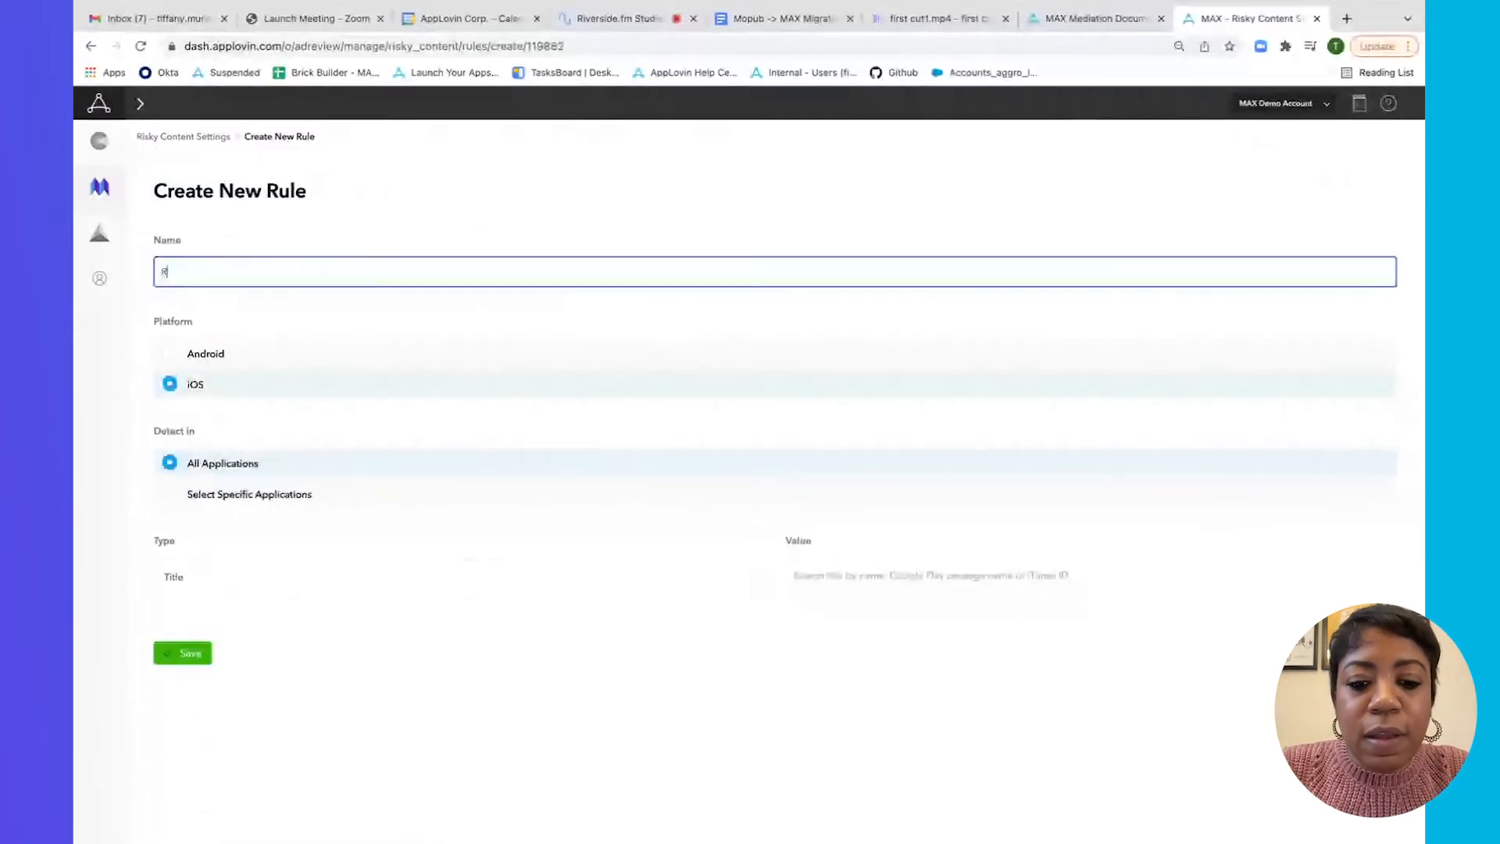
text(isky Content Block)
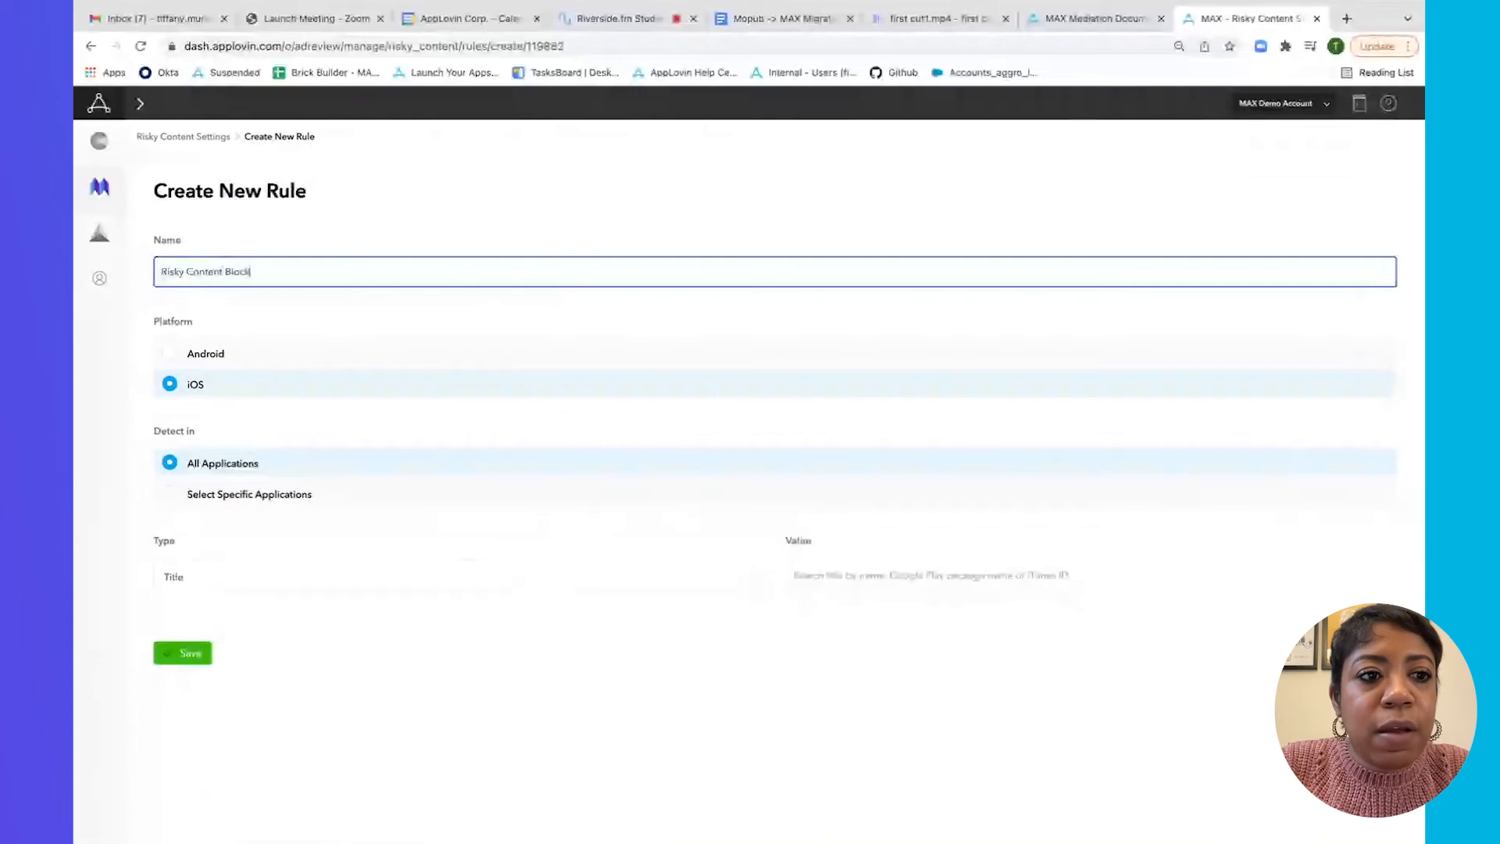
text( 2)
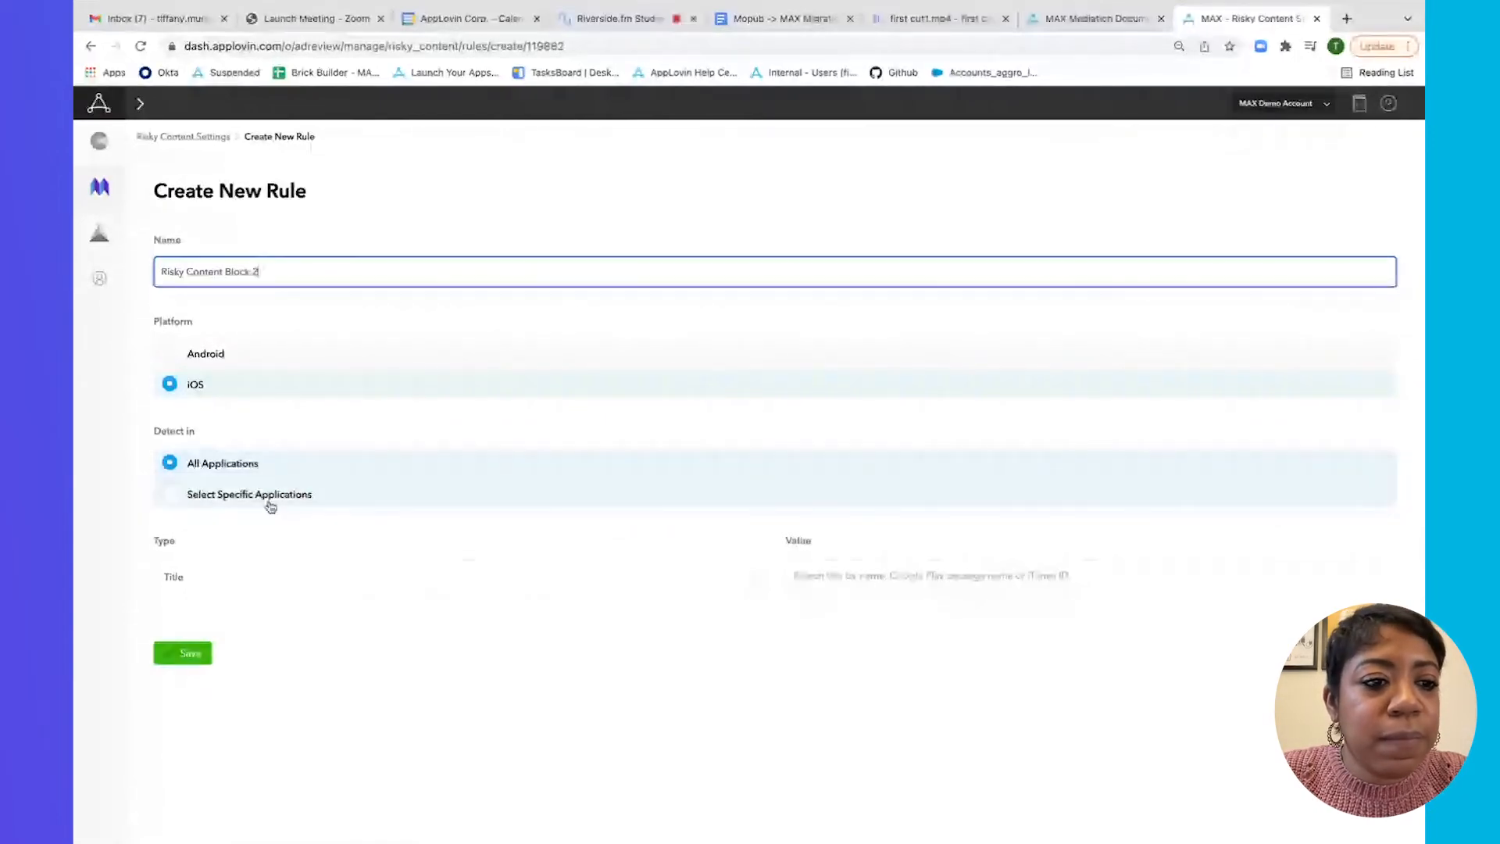
click(259, 474)
click(282, 576)
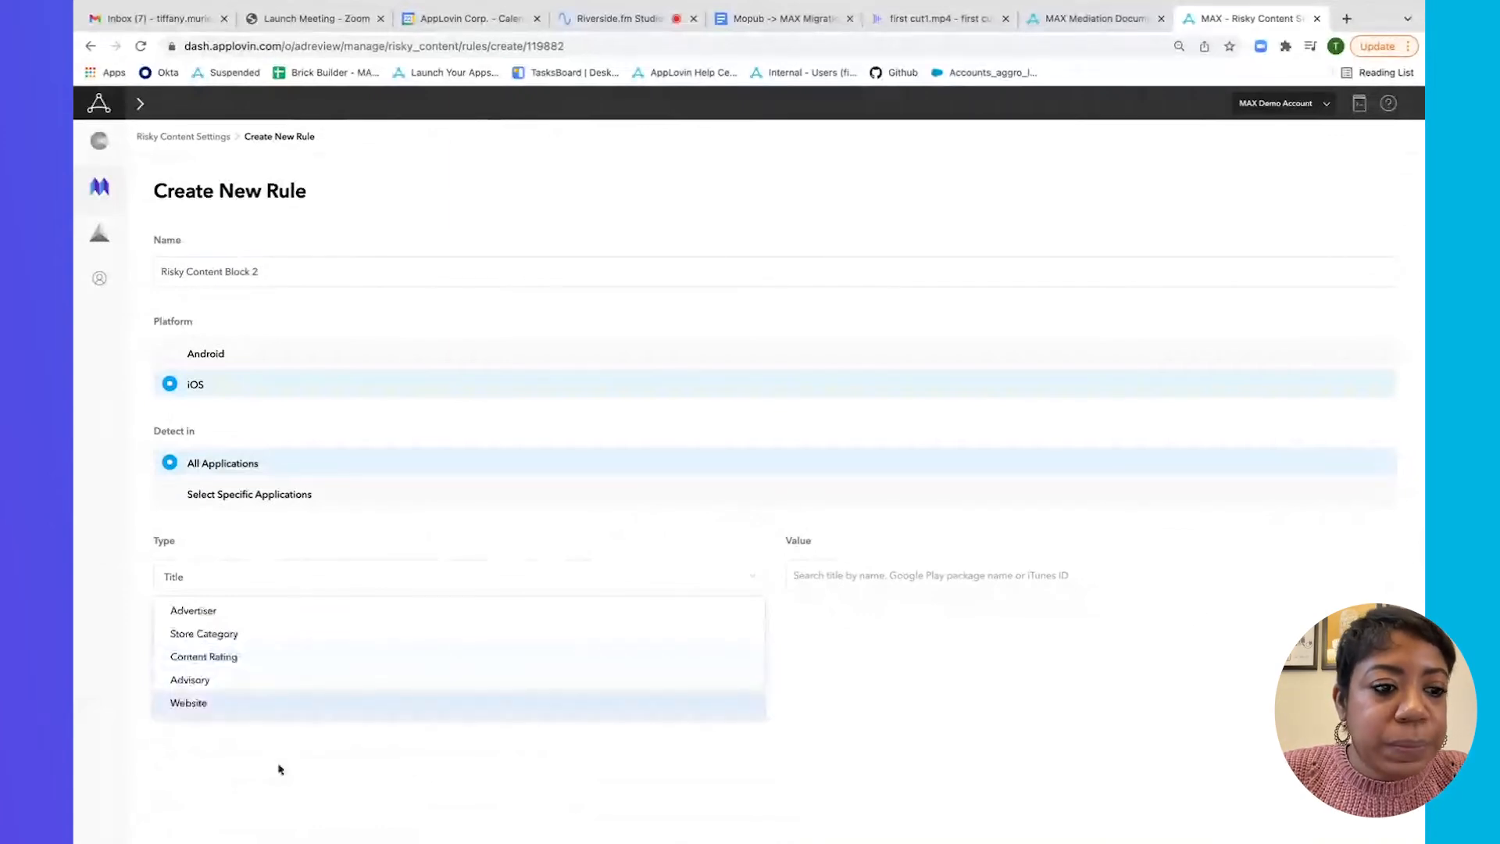
Set the rule type to Content Rating with value iOS 4+ and save the rule.
click(278, 764)
click(426, 578)
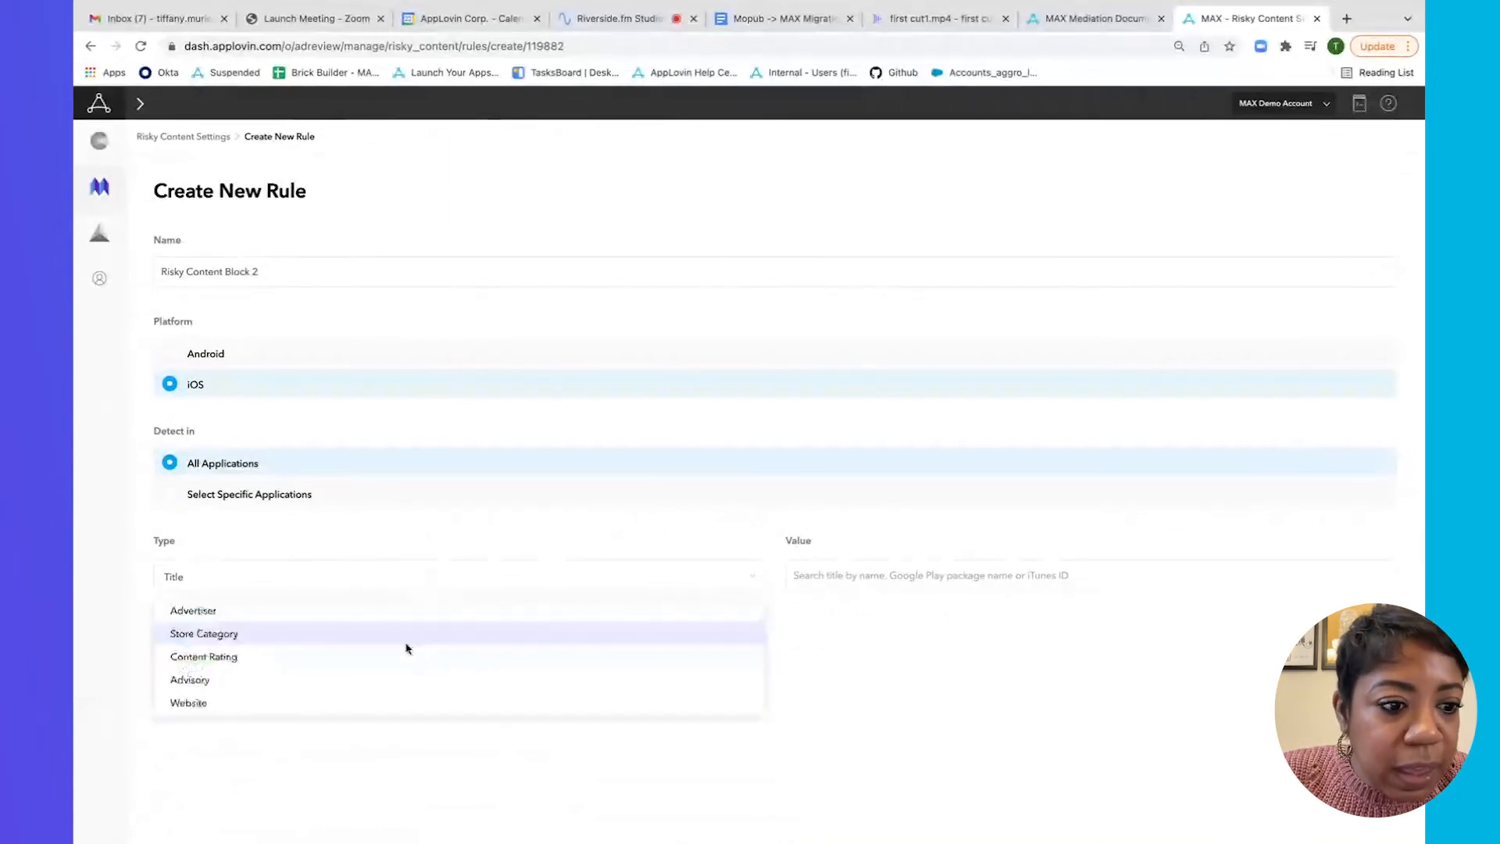
click(407, 656)
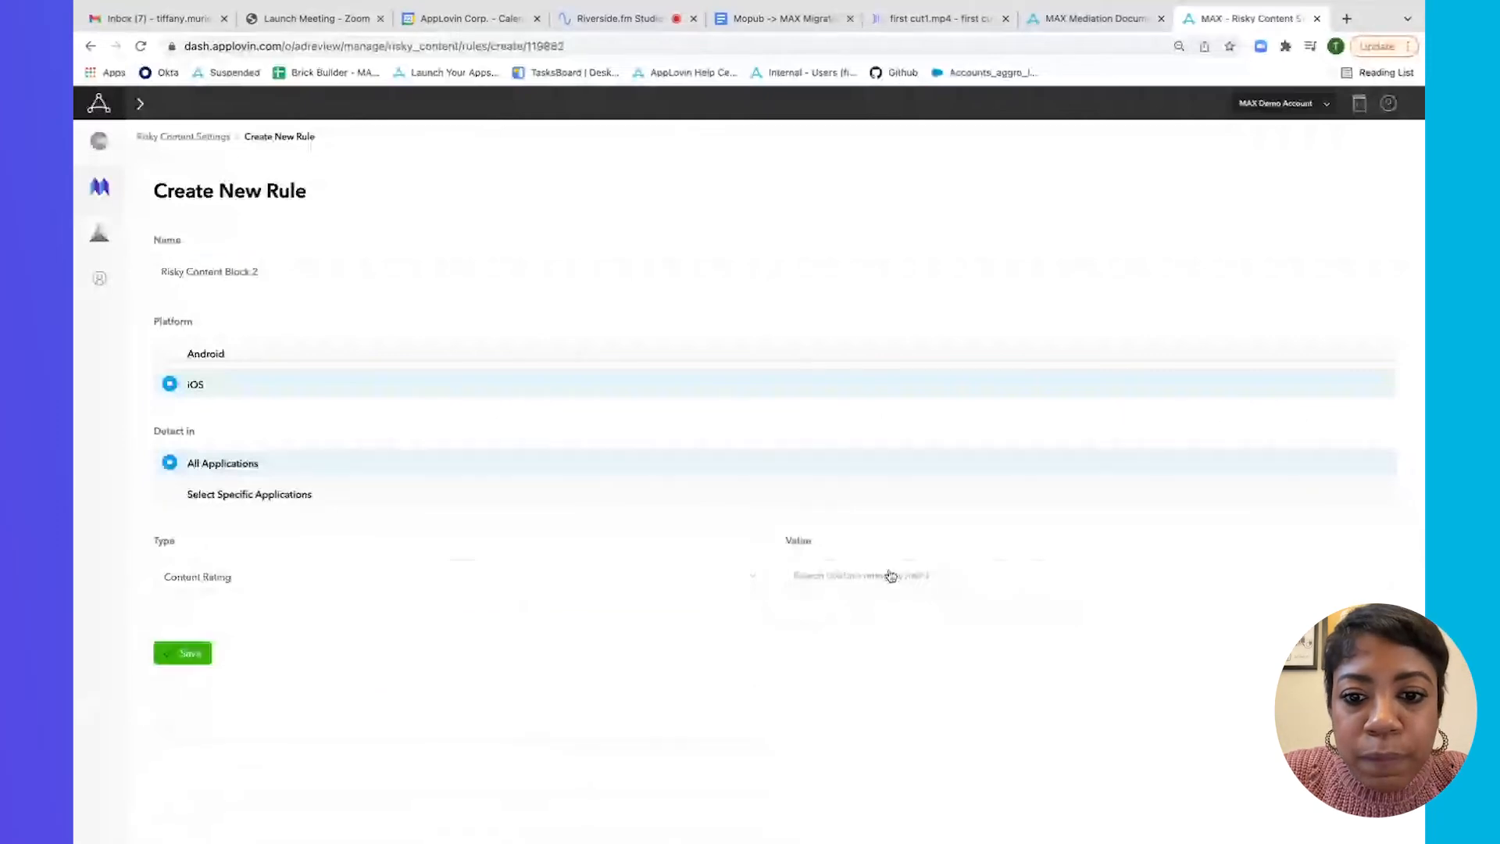
click(891, 576)
text(content)
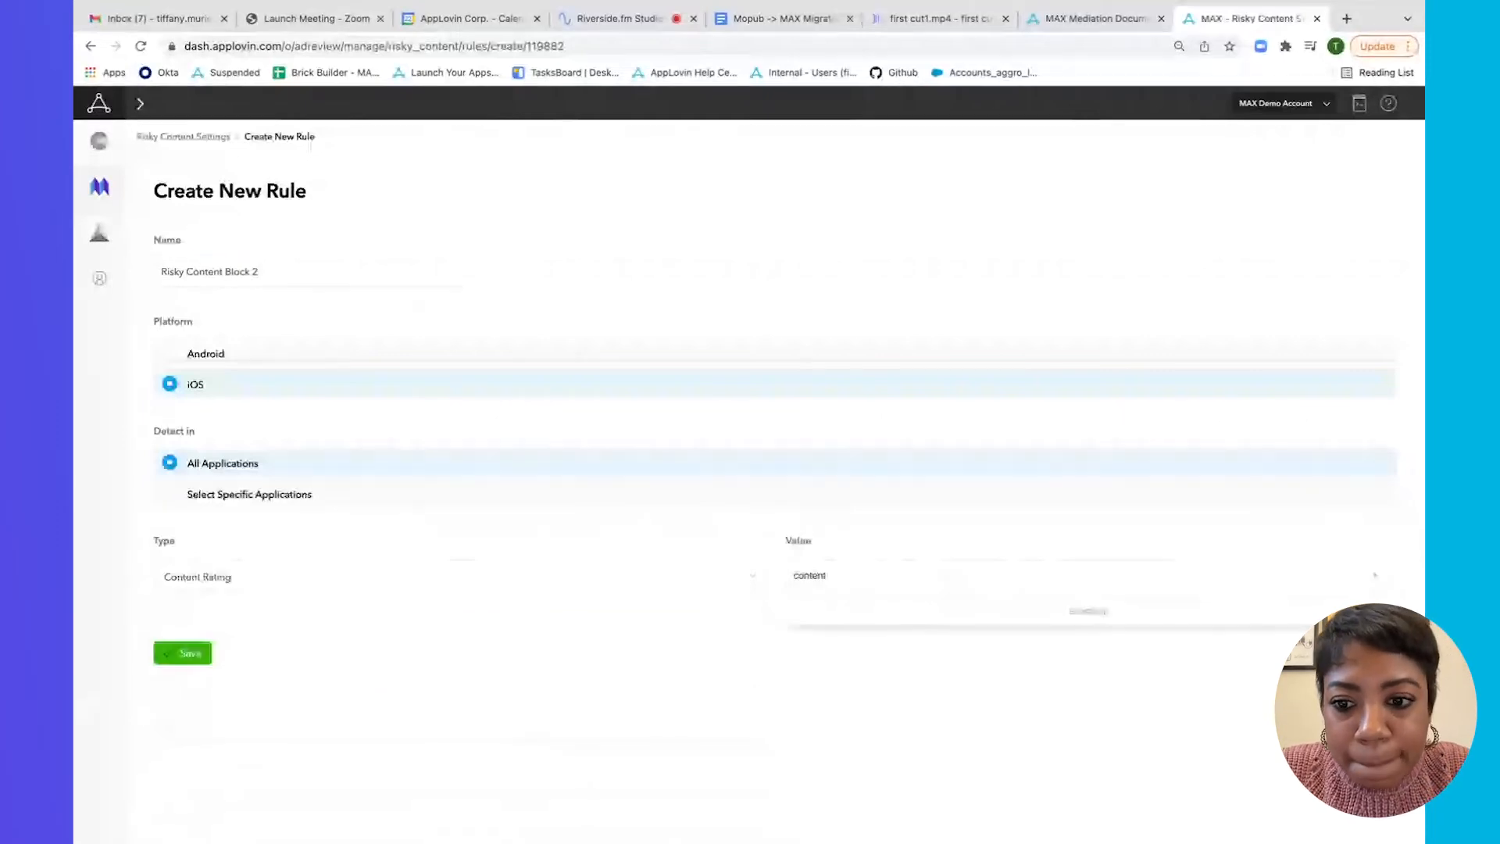
key(BackSpace)
key(BackSpace)
key(BackSpace)
key(BackSpace)
key(BackSpace)
key(BackSpace)
key(BackSpace)
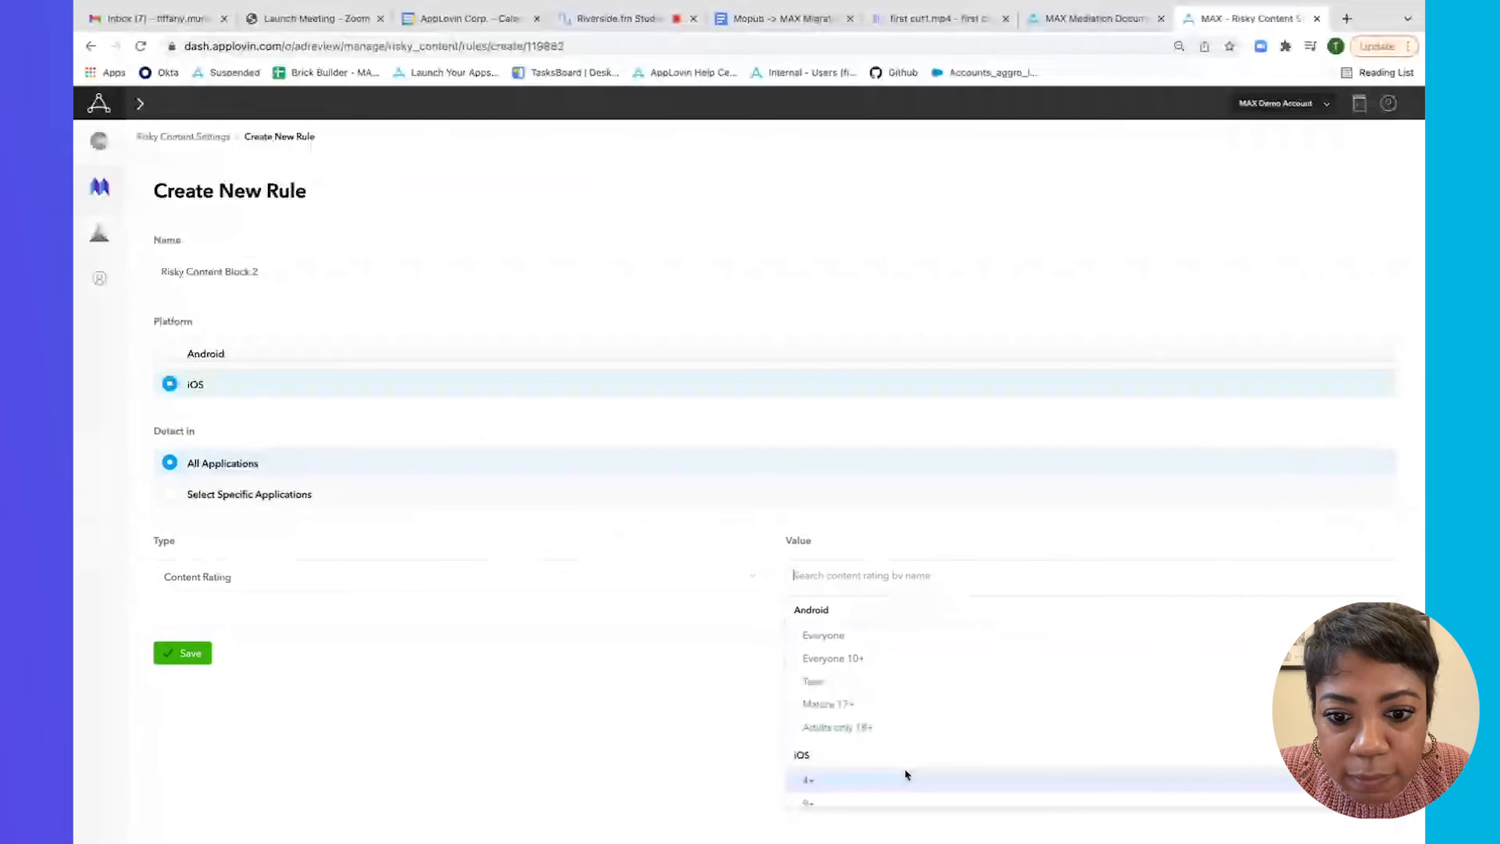
scroll(892, 727, down, 1)
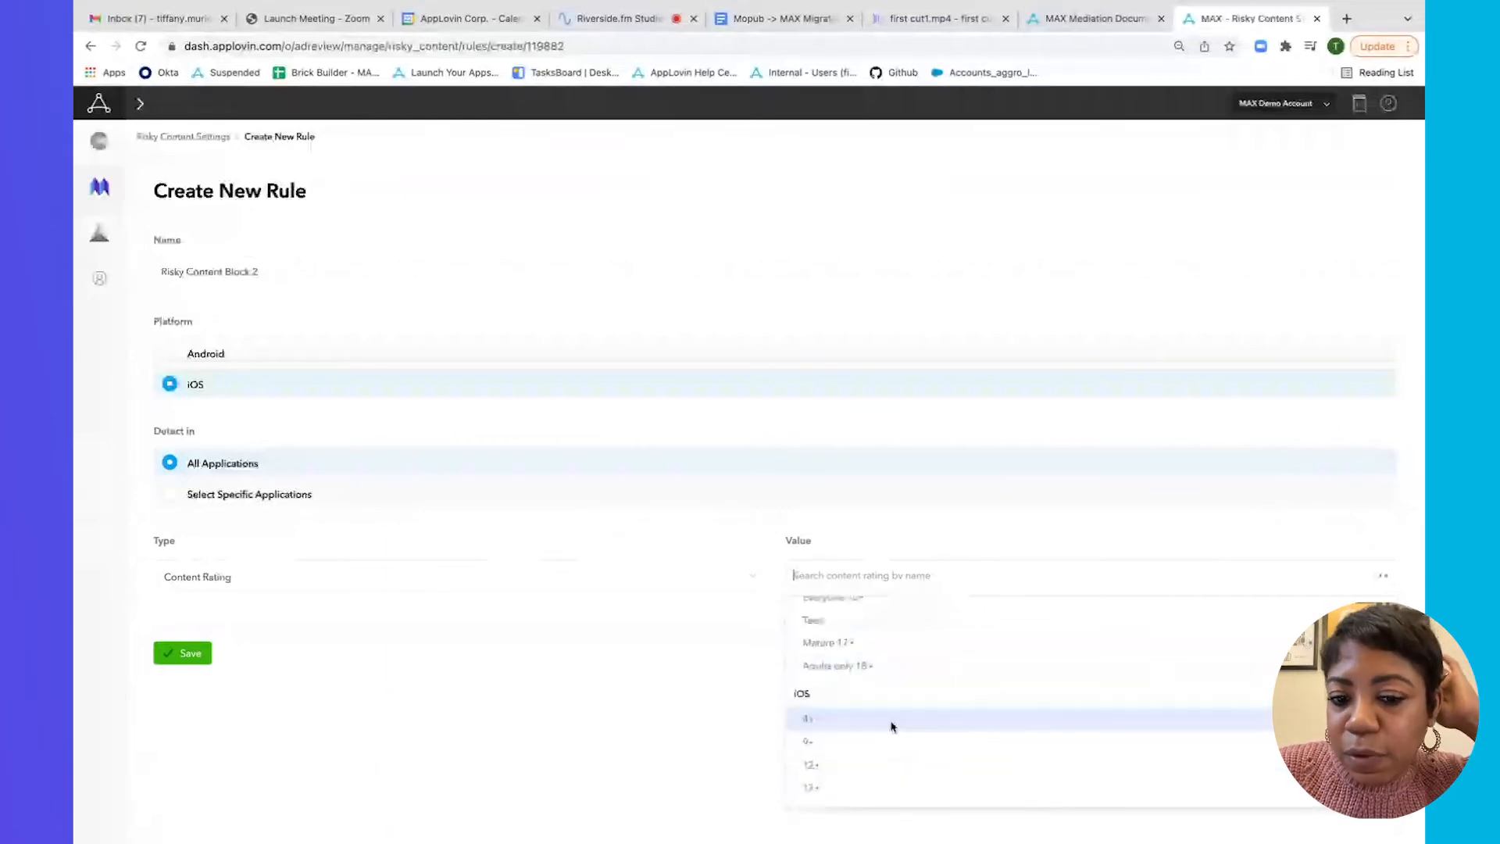
click(892, 727)
click(188, 659)
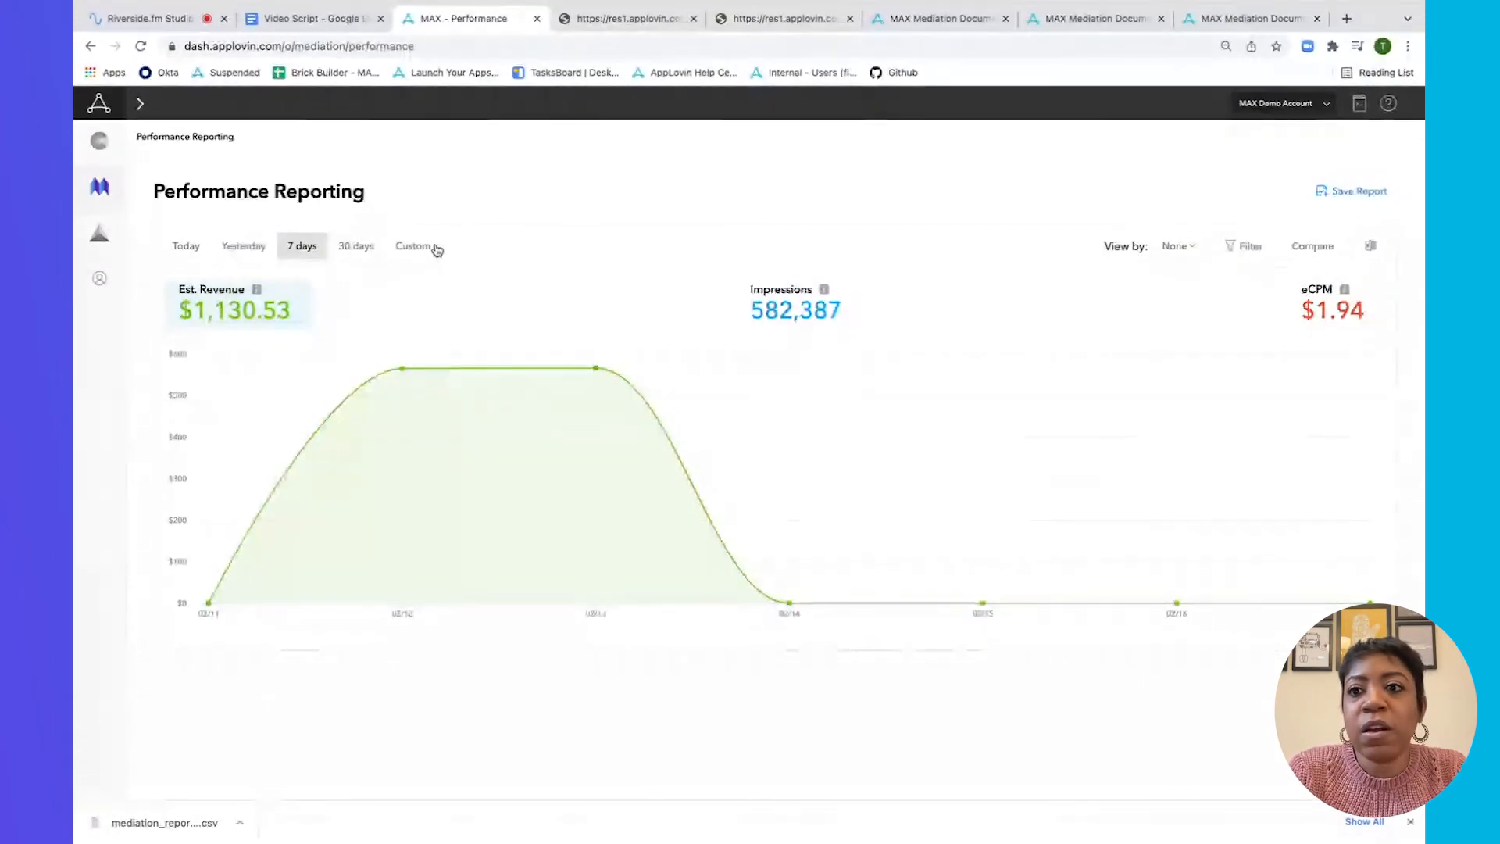
Filter the performance report to the Anagram Classic Patience (iOS) app by searching 'ana'.
click(1255, 251)
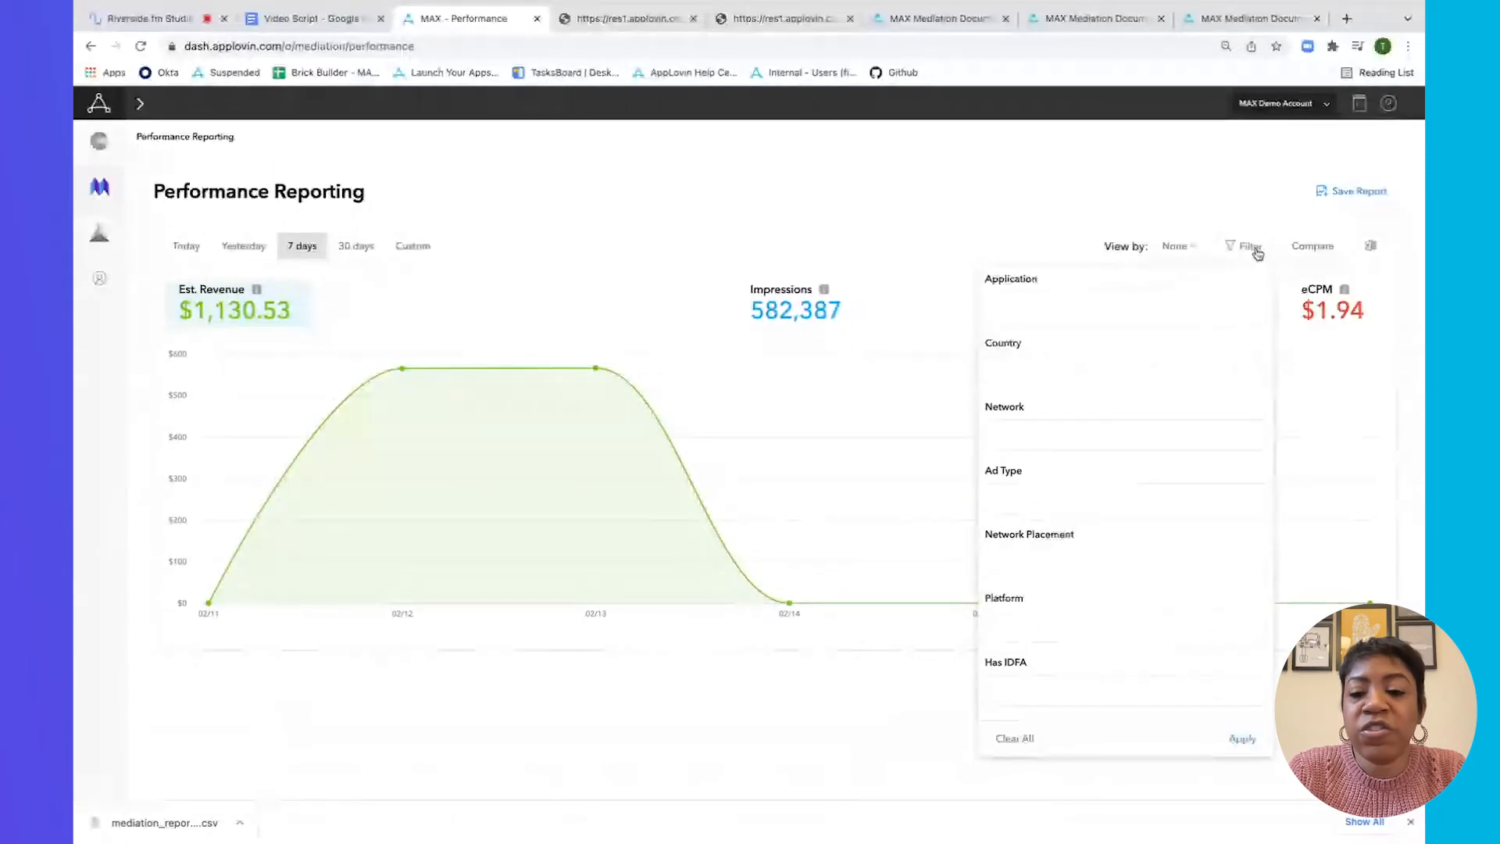
click(1066, 307)
click(1065, 307)
text(ana)
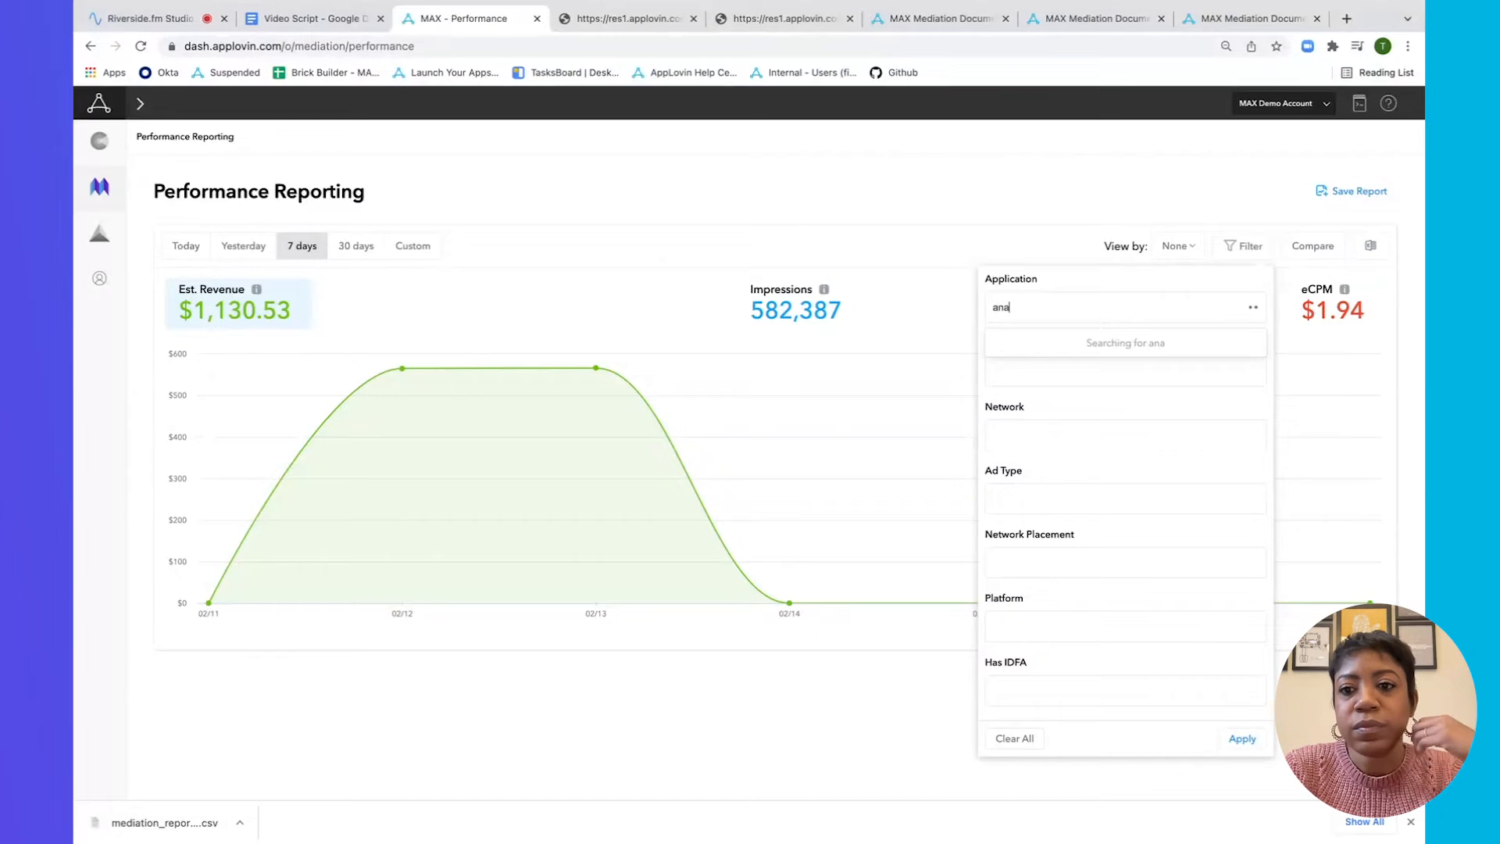
click(1077, 342)
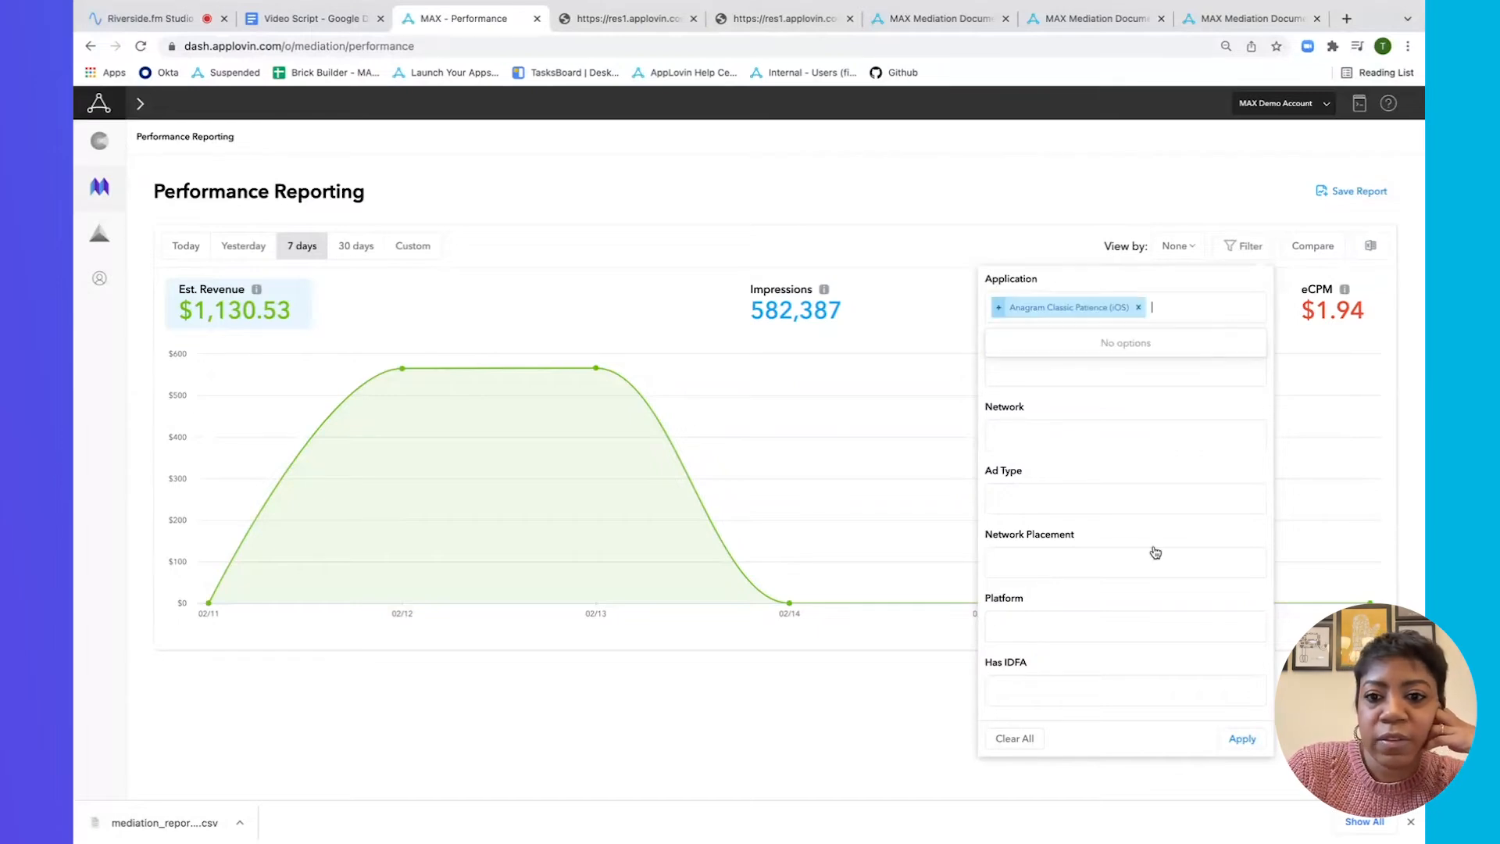
click(1245, 744)
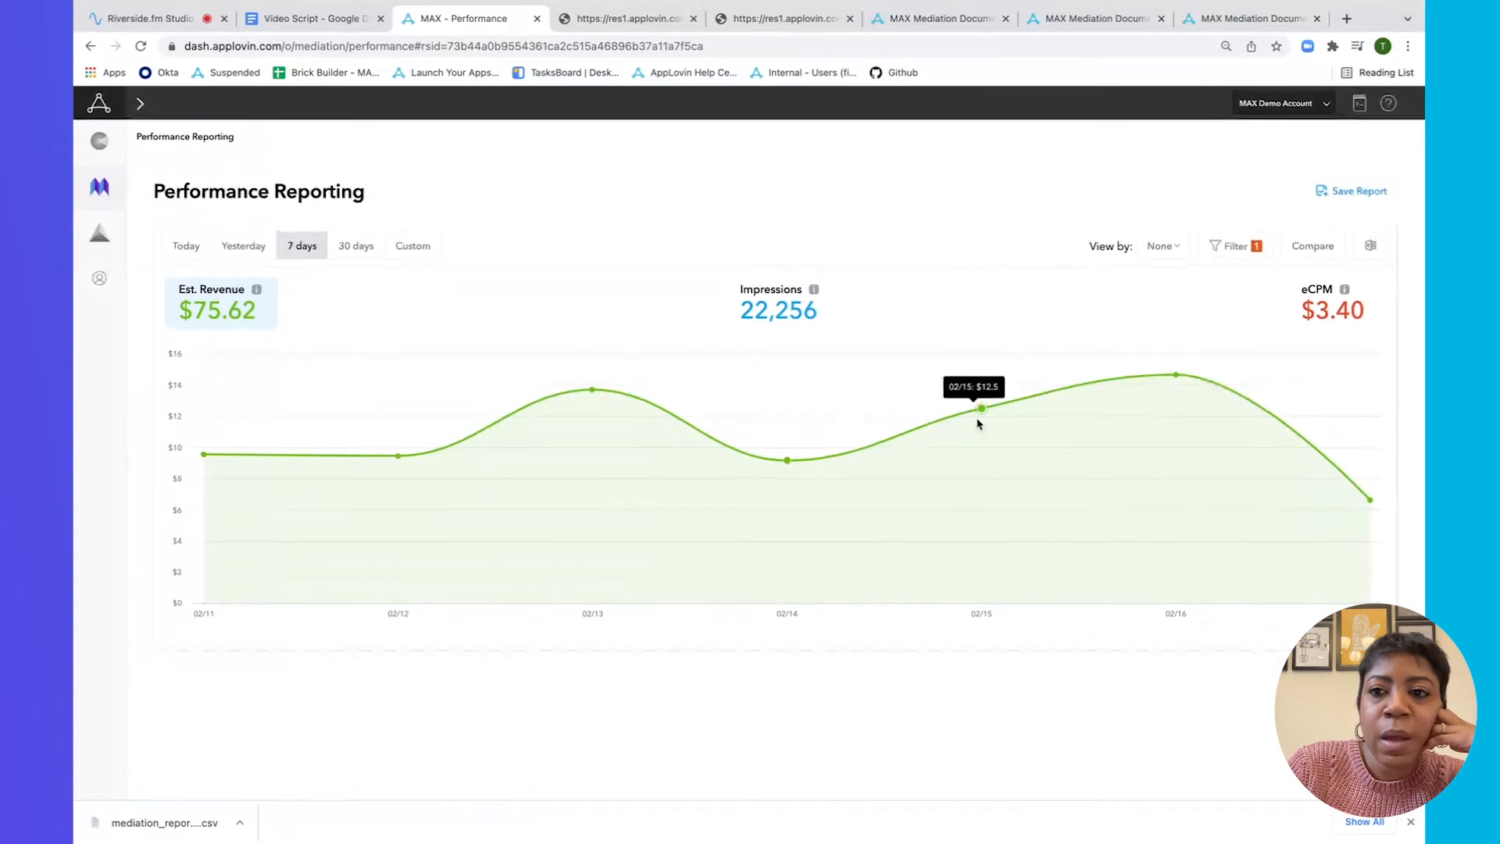
Compare the last seven full days against the prior seven, closing the Save Report form unsaved.
click(1315, 252)
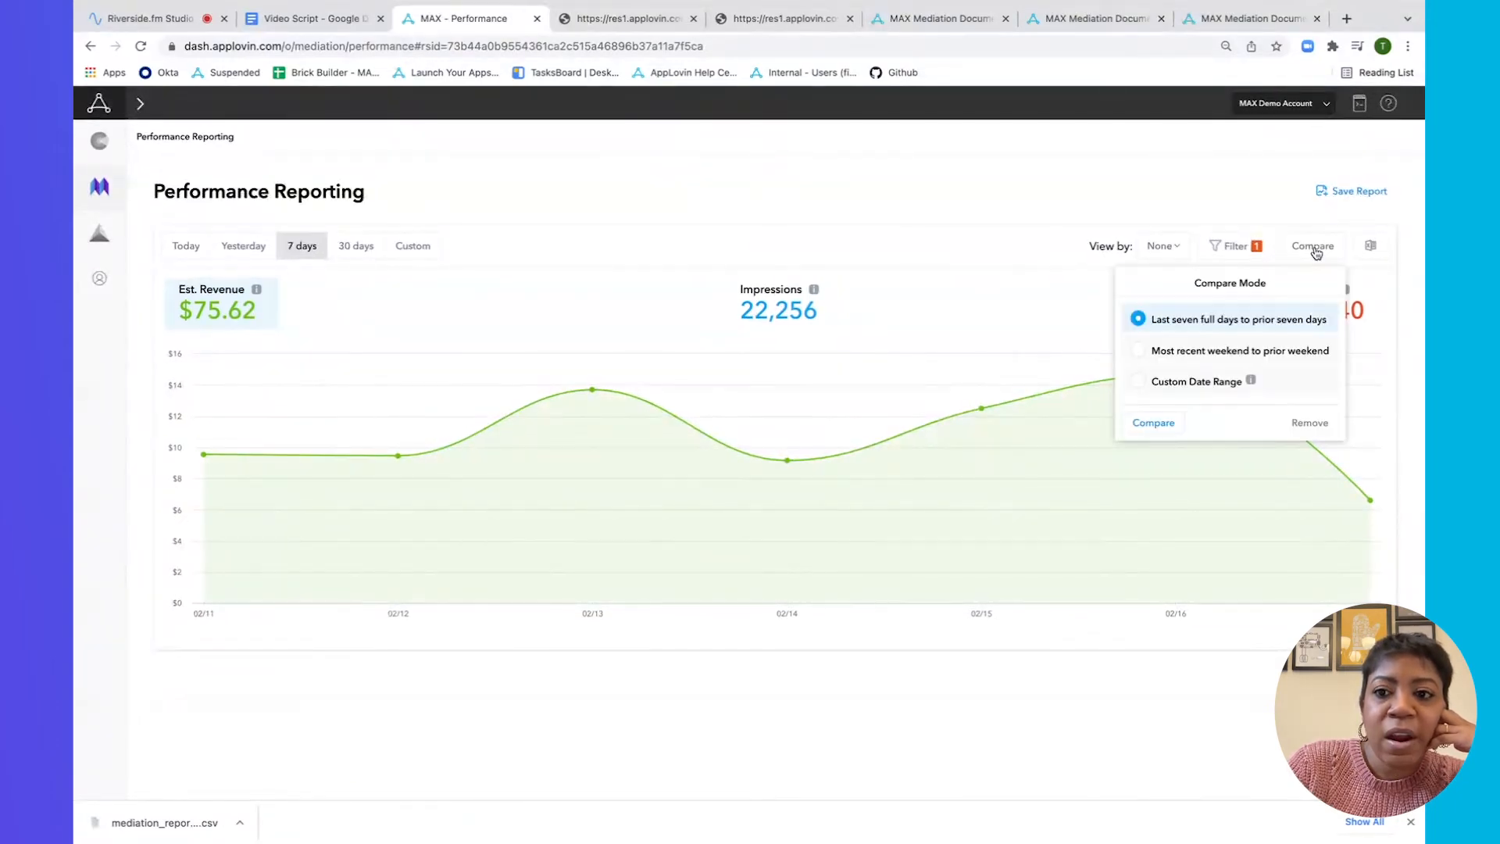
click(1155, 424)
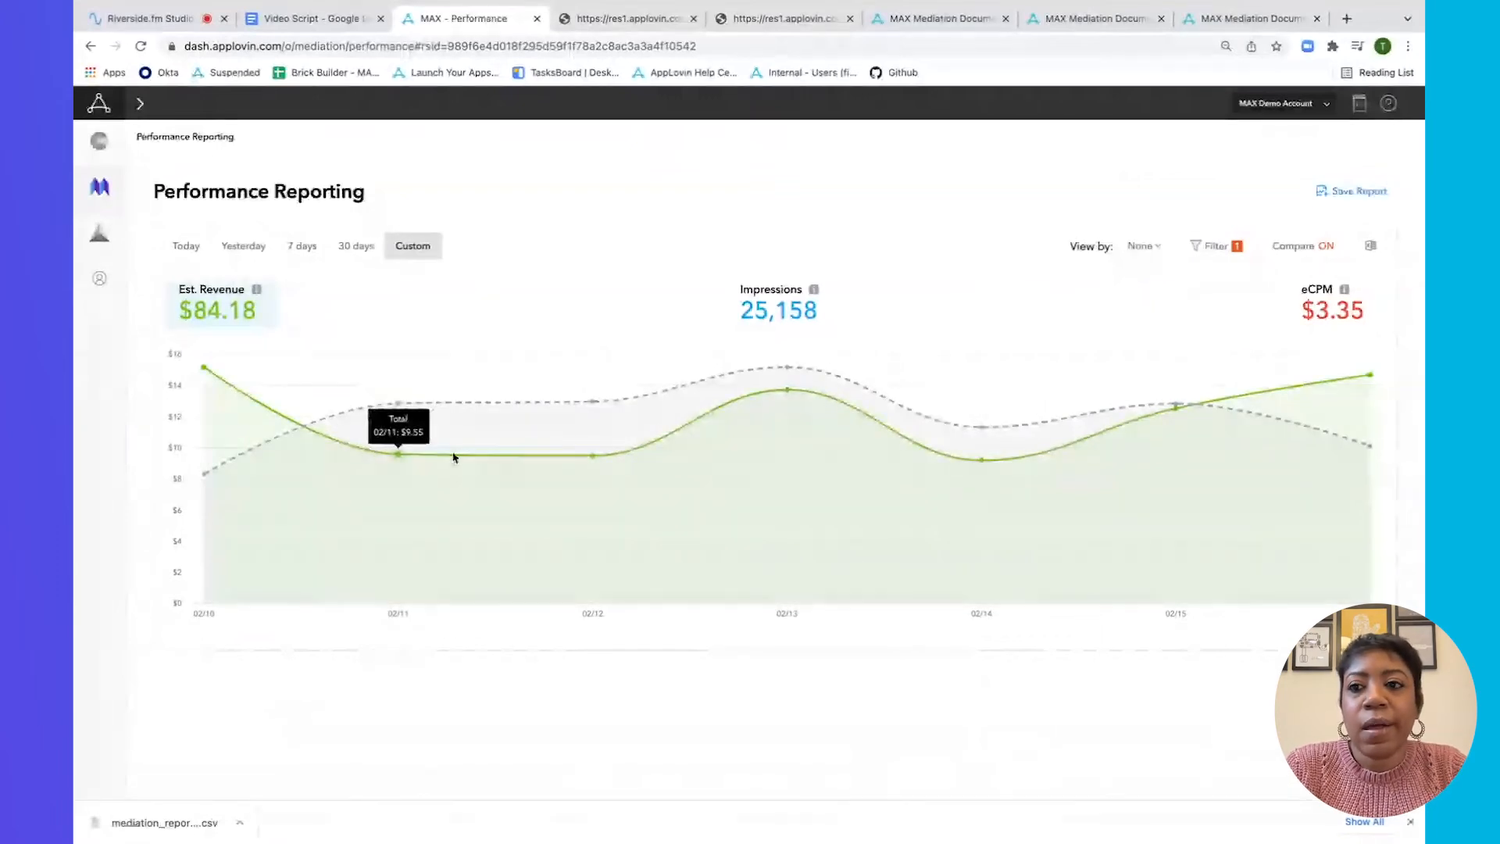
click(1377, 195)
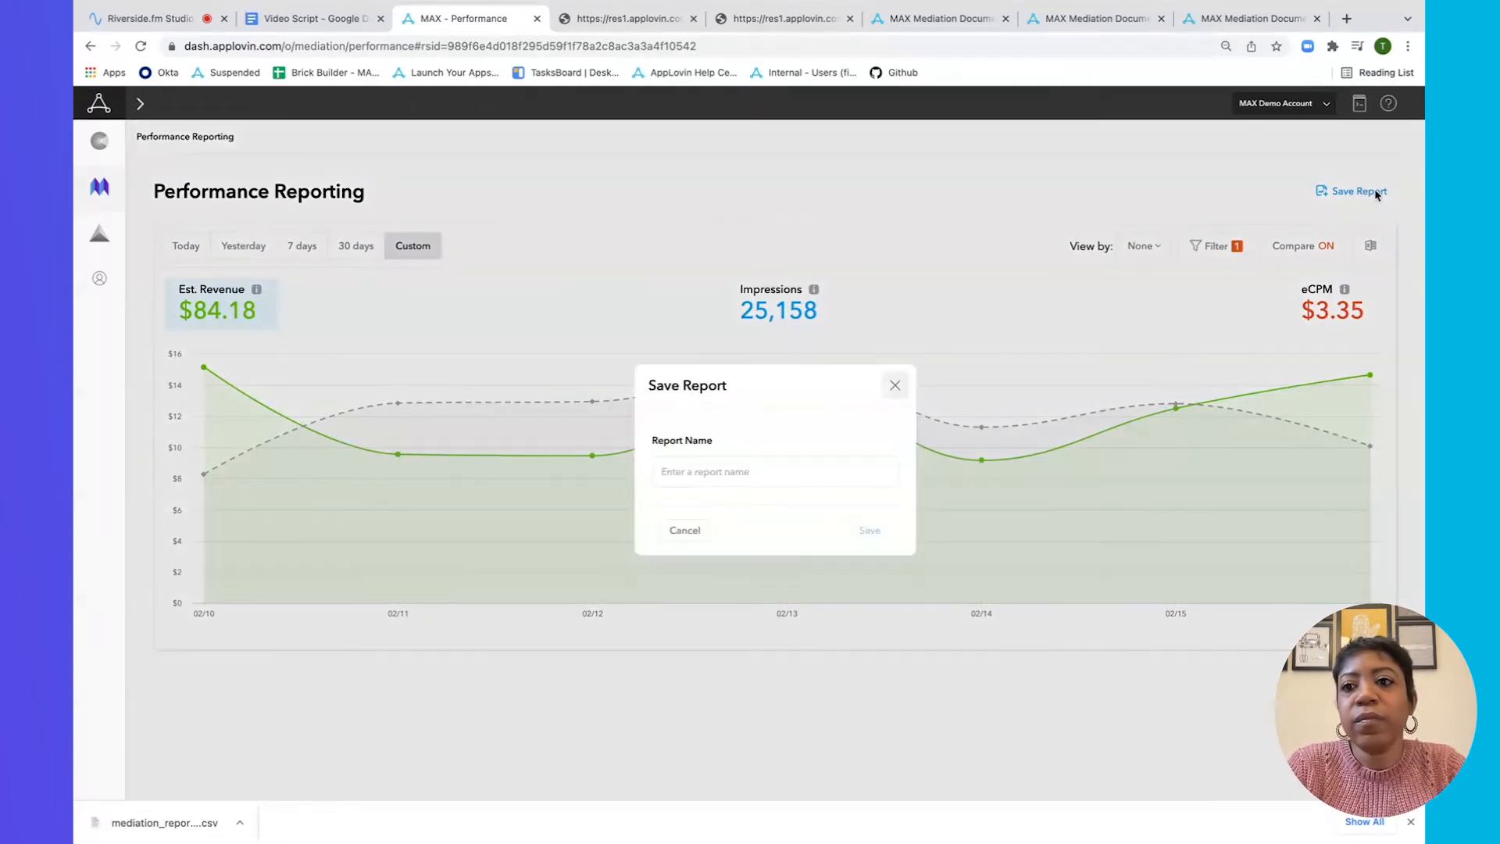
click(894, 385)
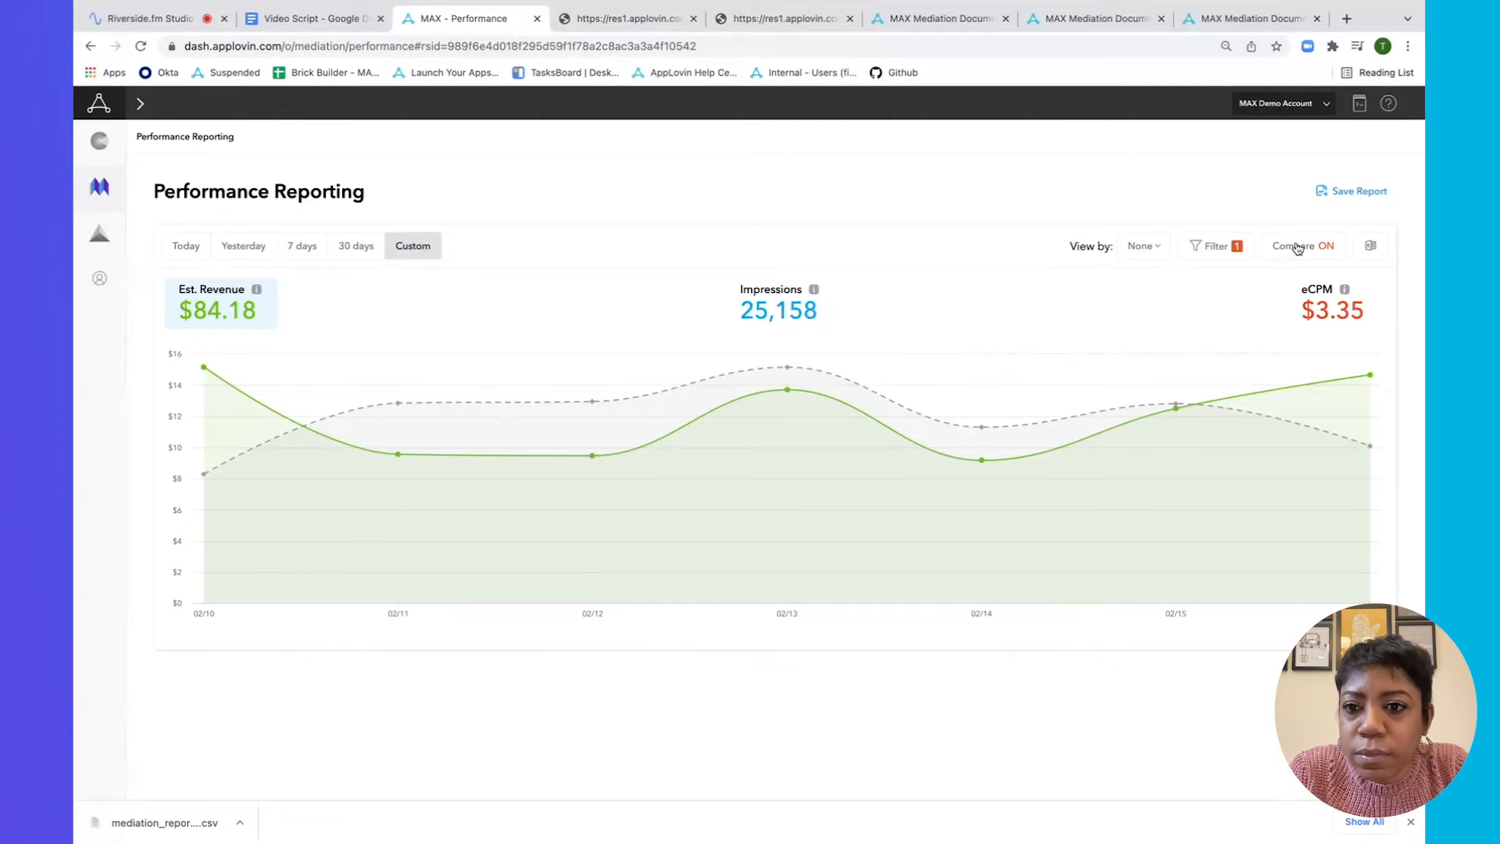
click(1142, 246)
Break the performance report down by Application and export it as a CSV file.
click(1167, 293)
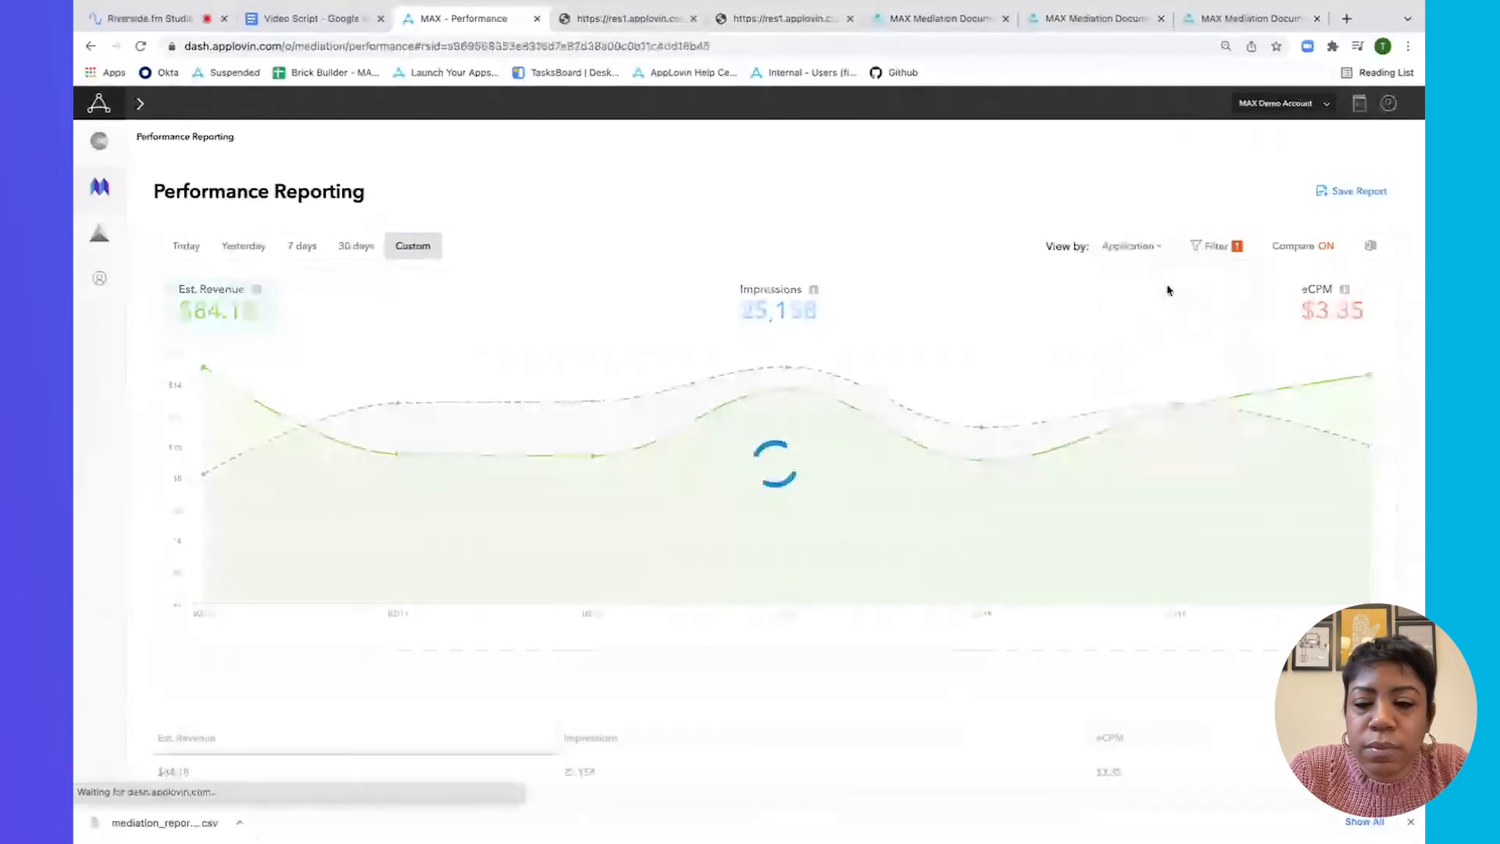
click(1372, 247)
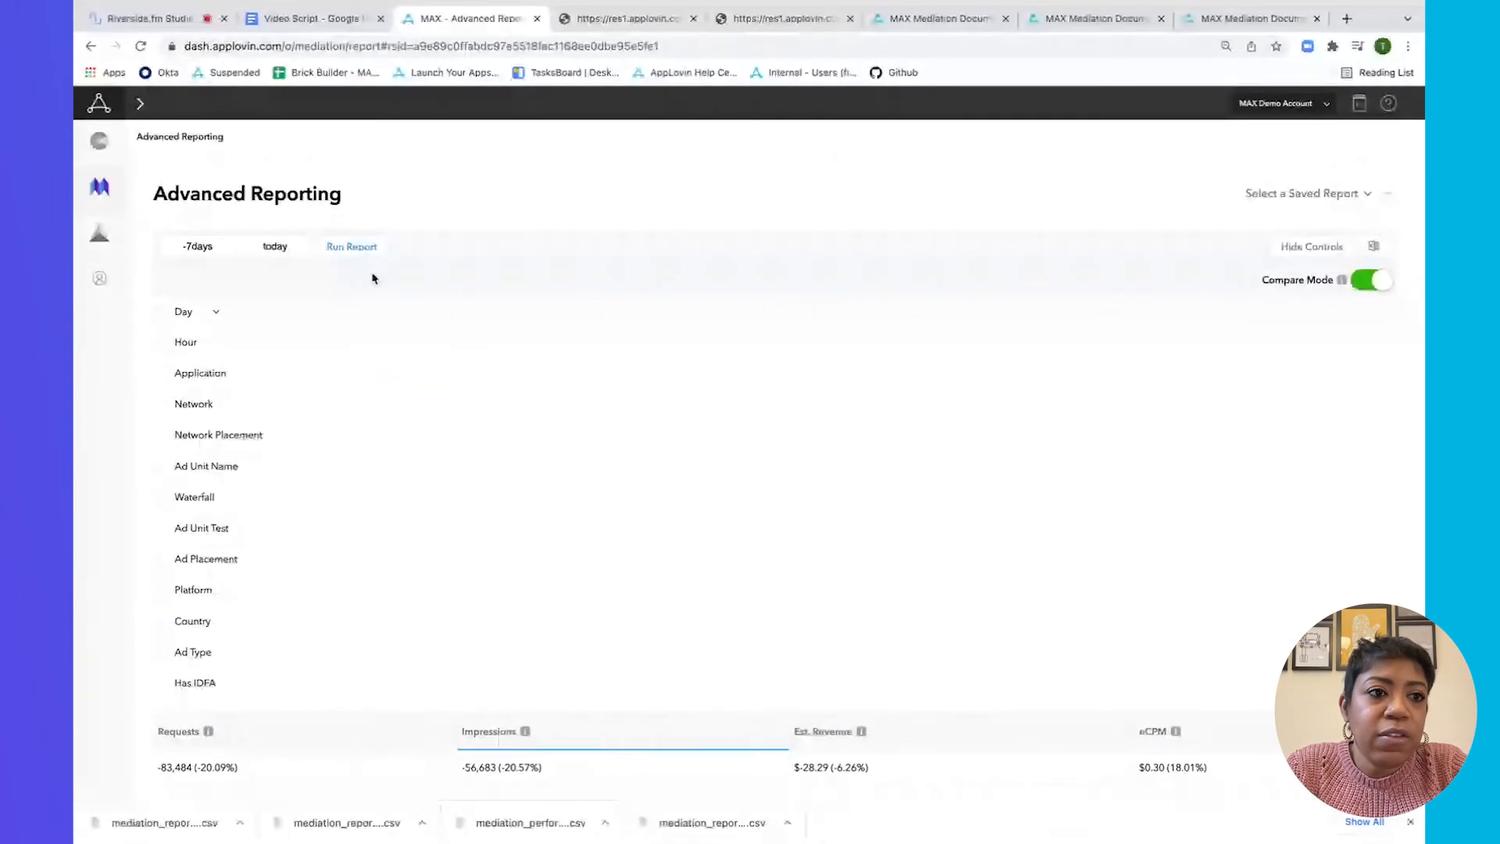
mouse_move(94, 193)
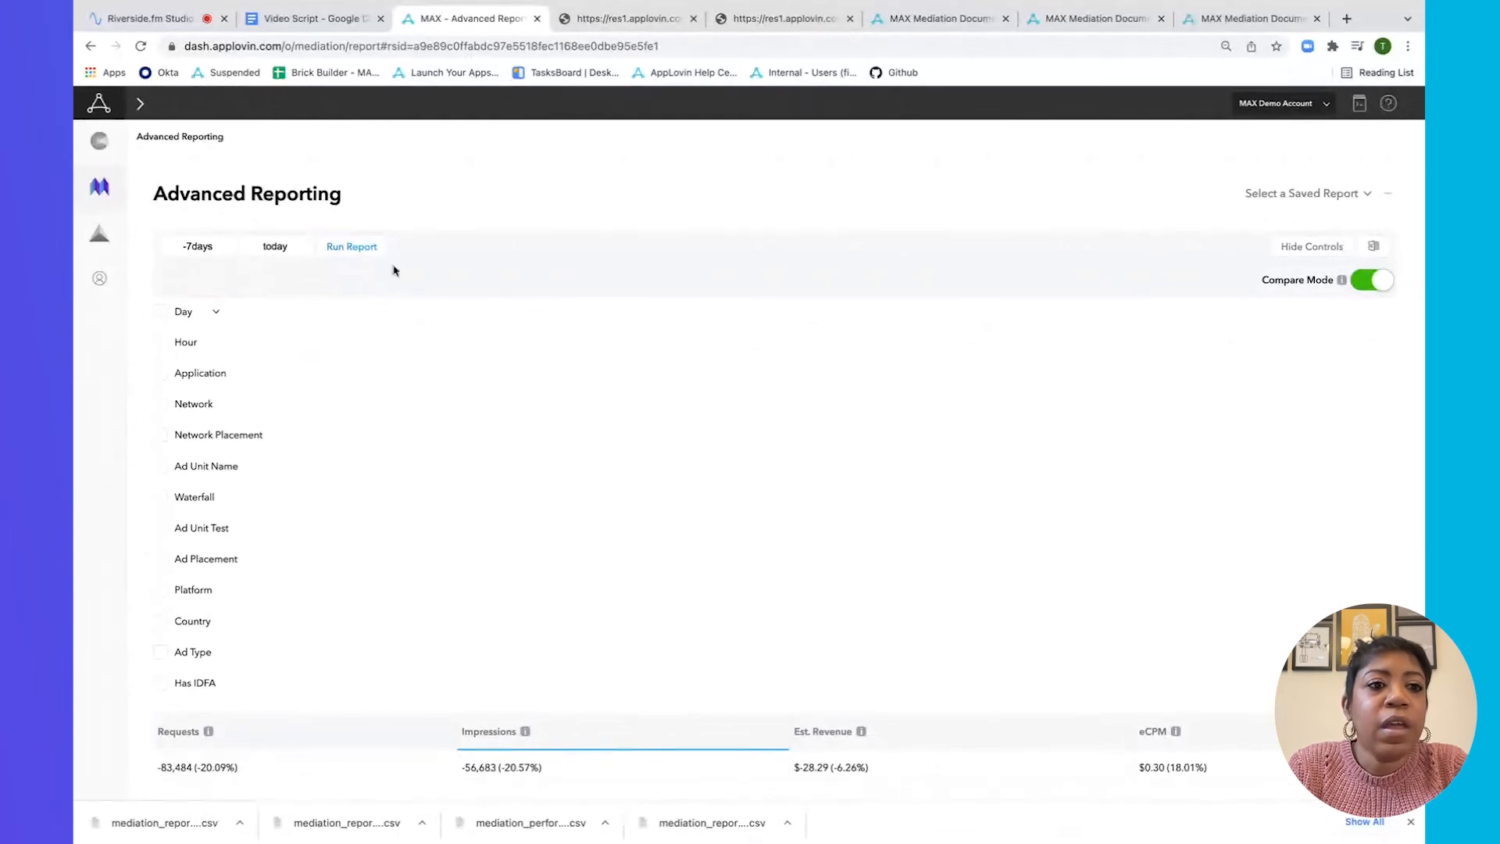
Set the range to 2022-02-10 through 2022-02-17 and filter Application to Anagram Classic Patience (iOS).
click(207, 256)
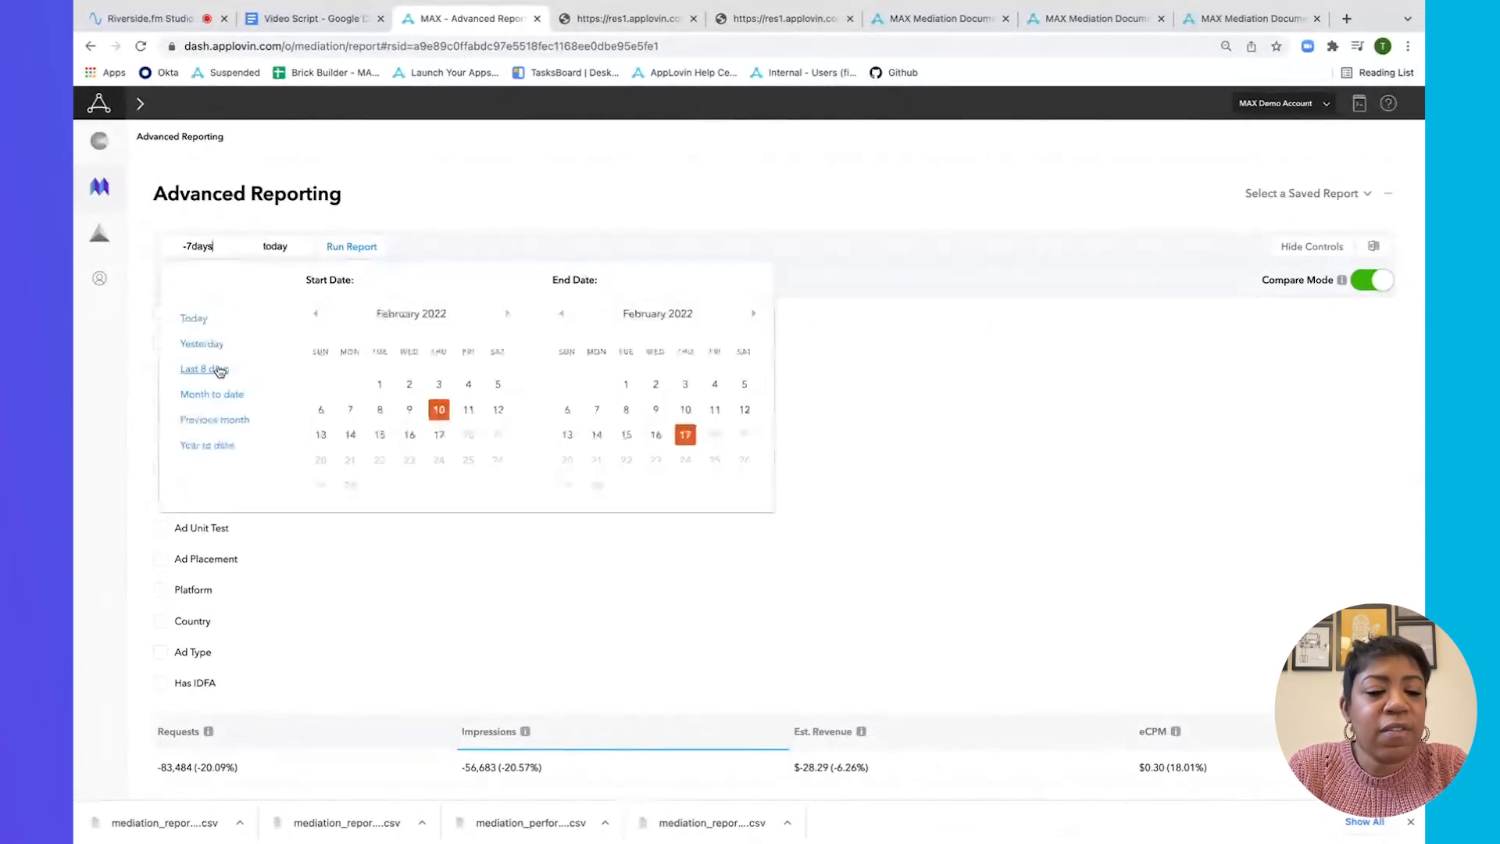
click(220, 372)
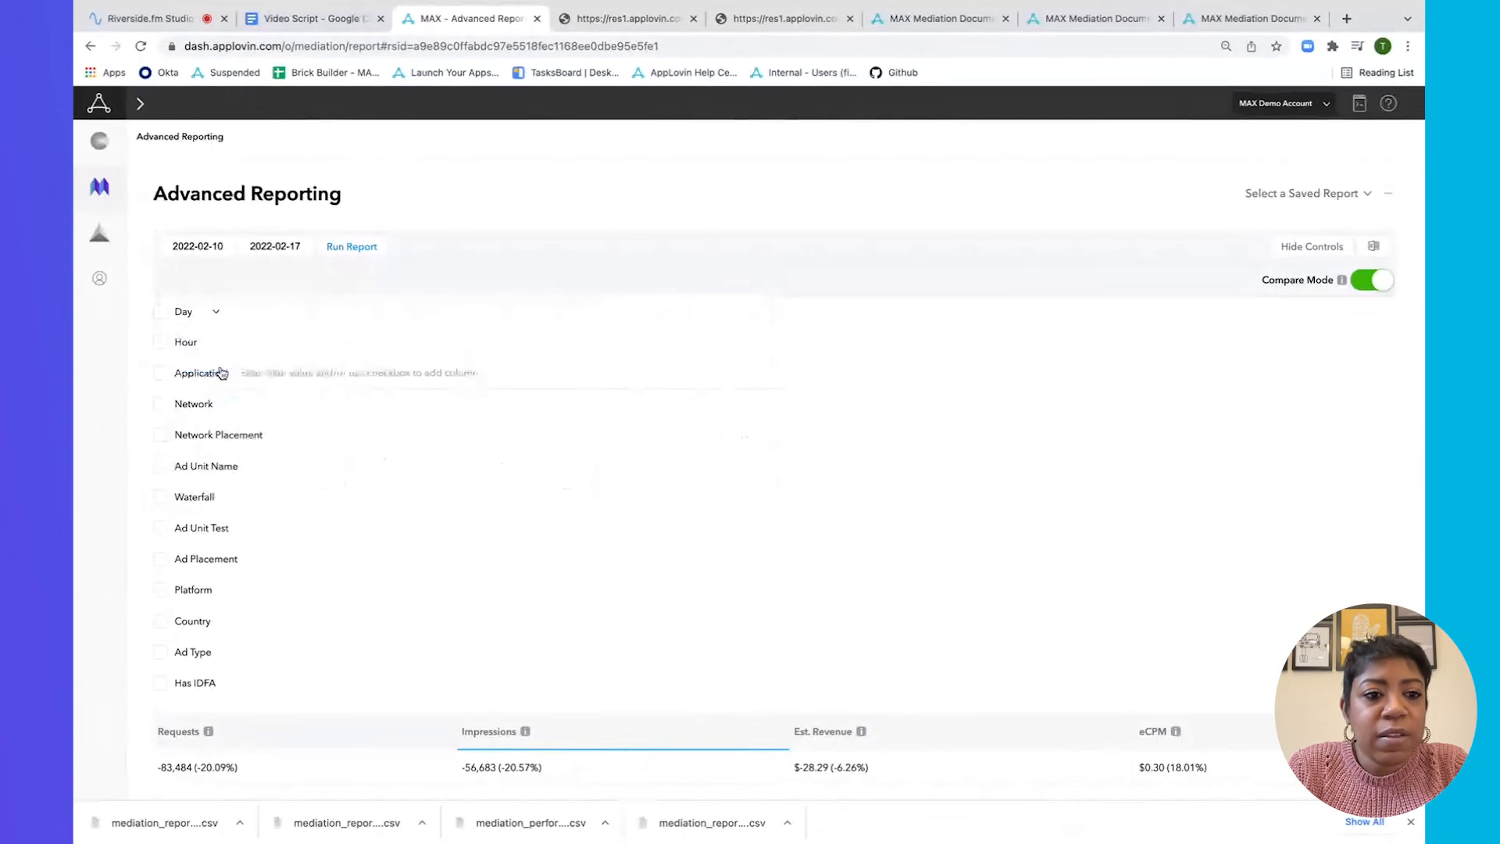
click(160, 375)
click(287, 374)
text(ana)
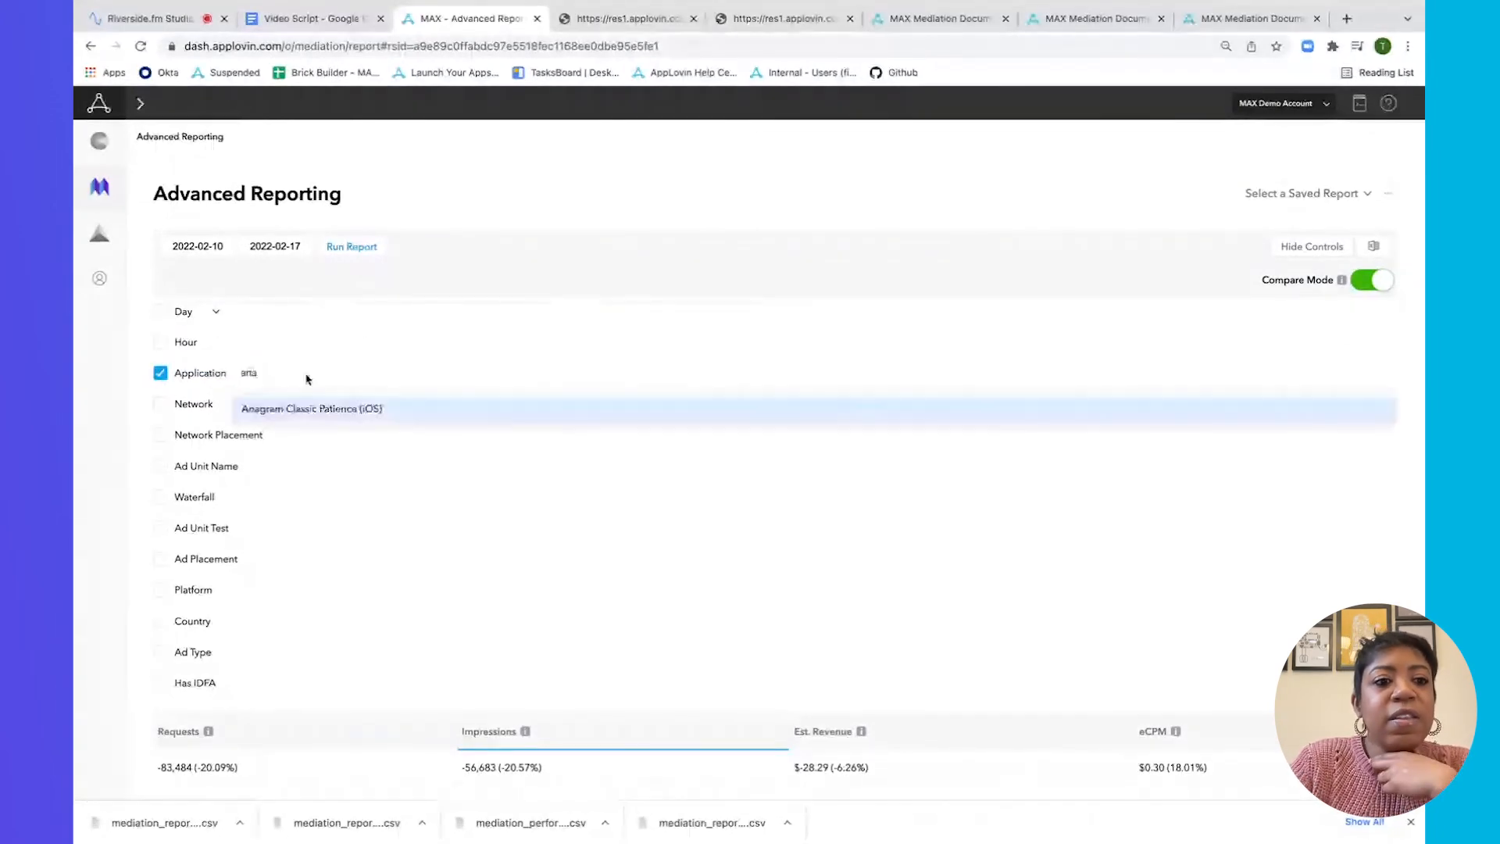
click(311, 409)
Add Network, Network Placement and Ad Type breakdowns, restrict to Interstitial, and run the report.
click(161, 404)
click(160, 438)
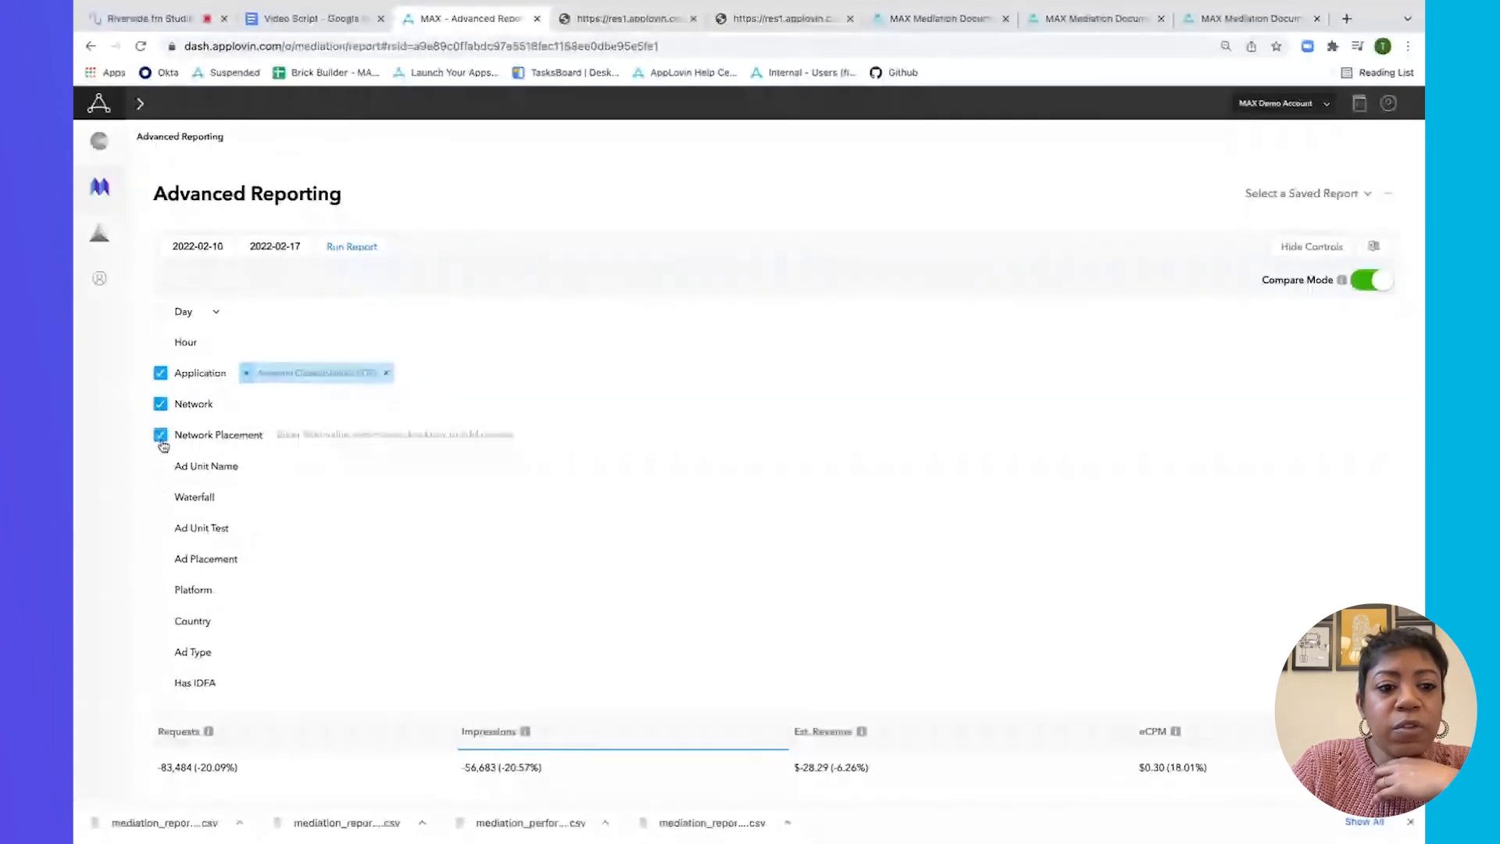
click(160, 653)
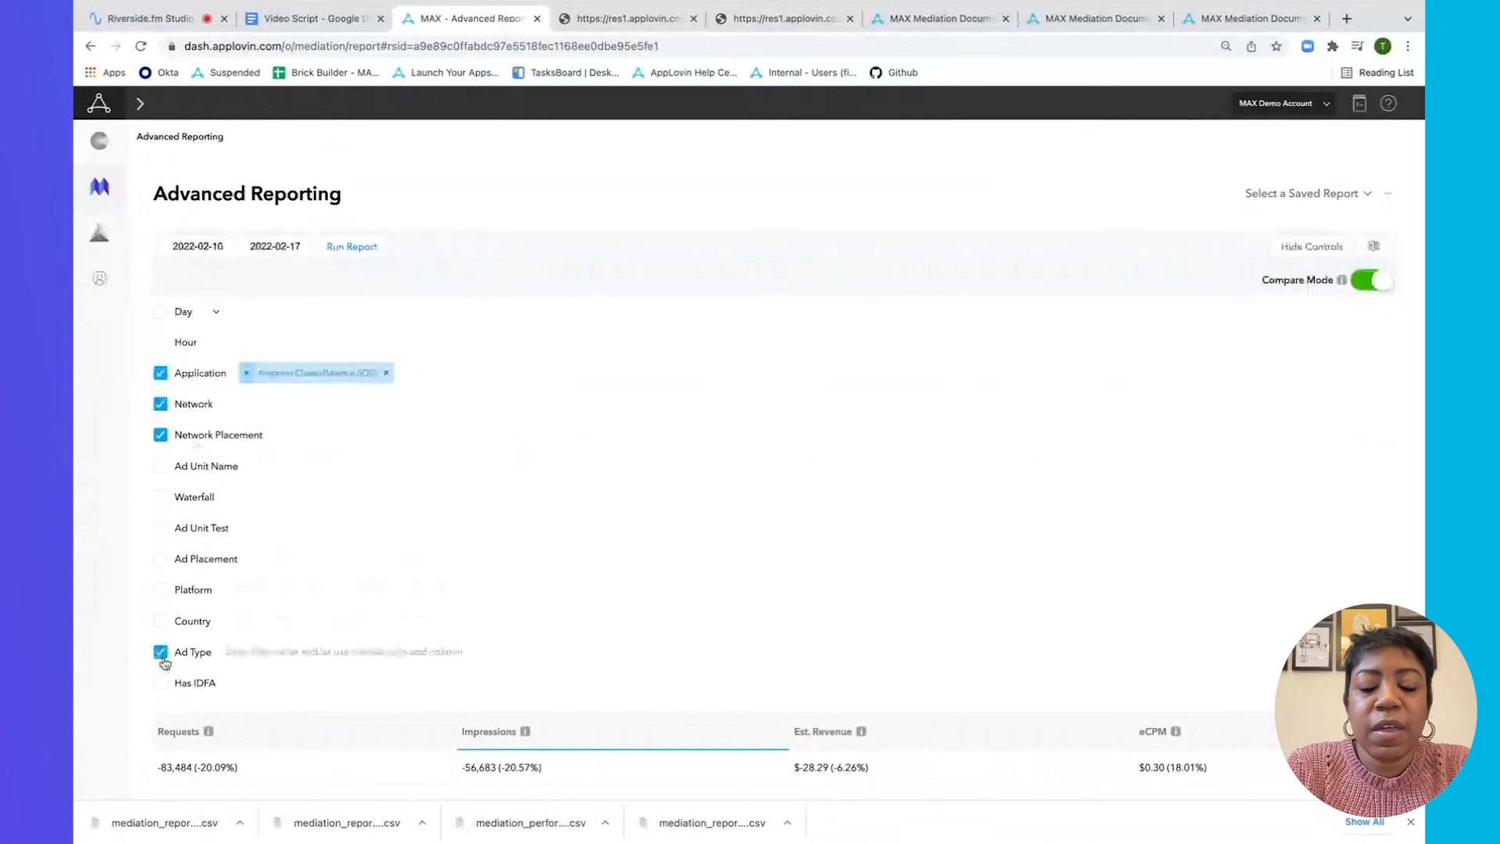
click(278, 658)
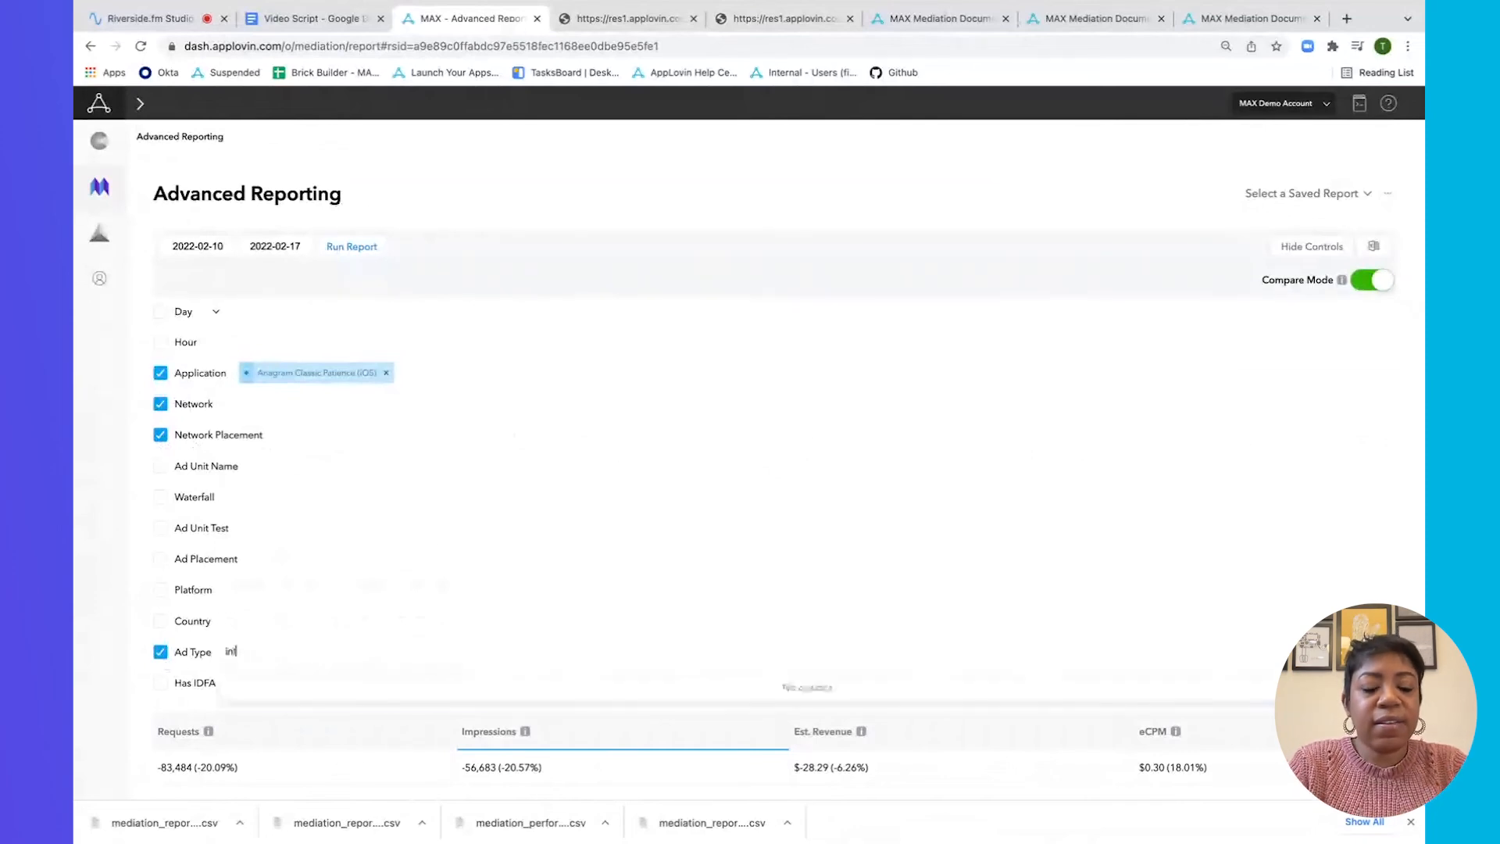
text(int)
click(311, 687)
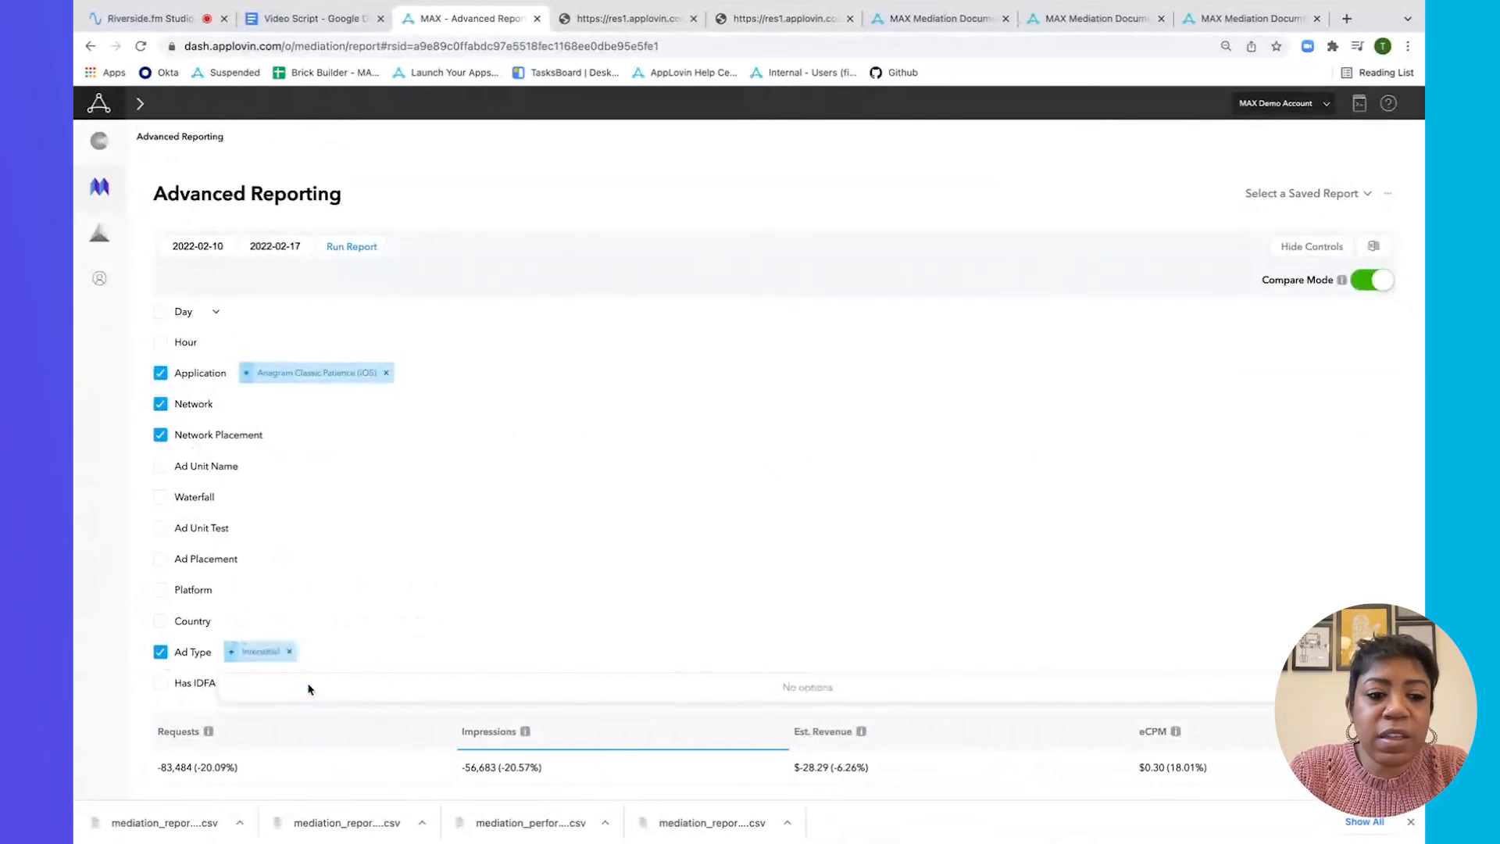
click(369, 248)
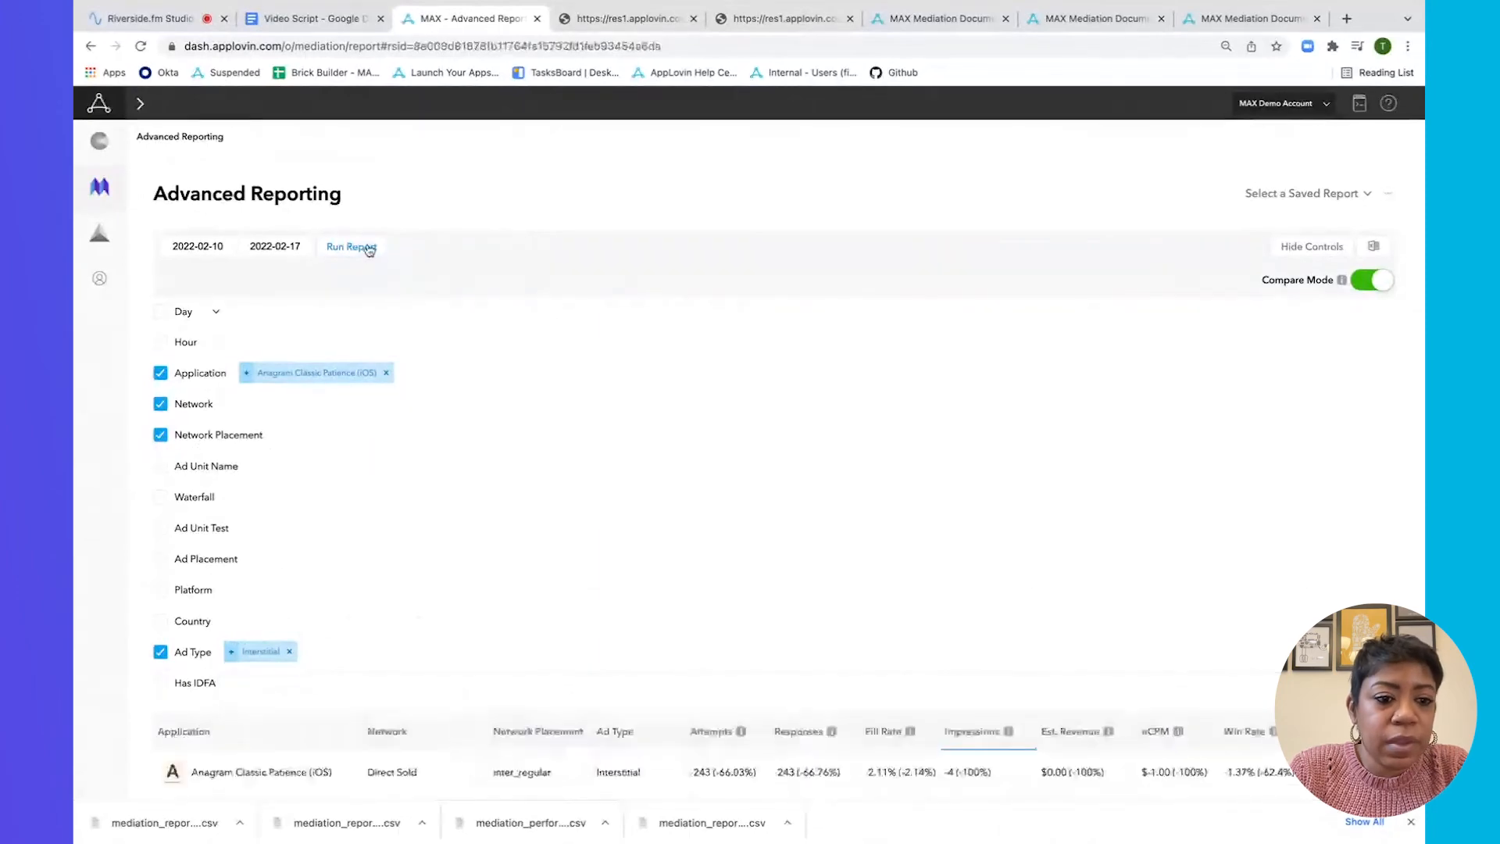
Rerun the report with comparison off and review the three interstitial rows totaling $11.44 revenue.
scroll(526, 354, down, 5)
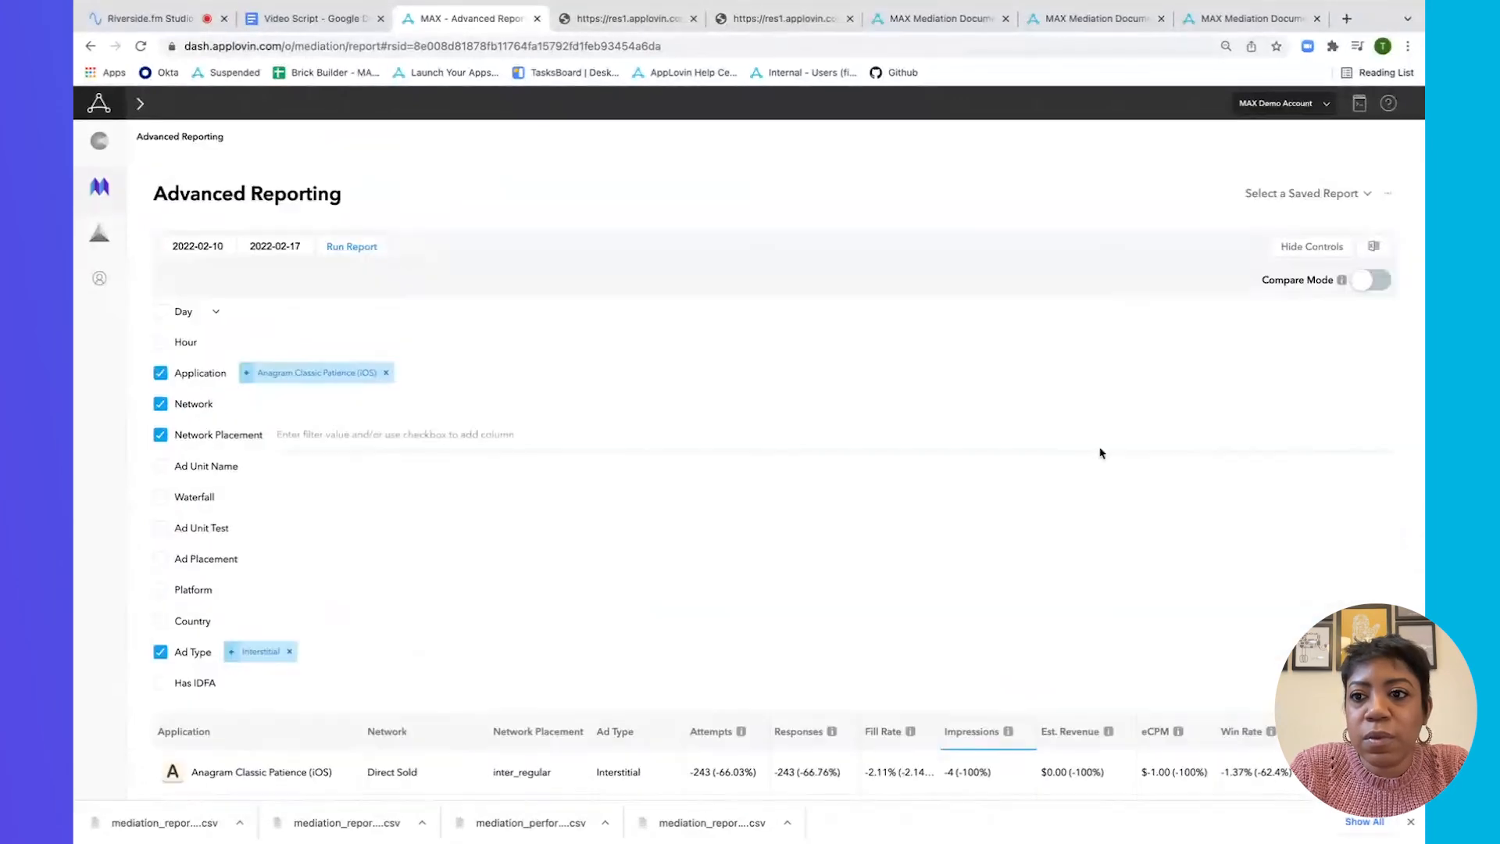
scroll(1097, 451, down, 3)
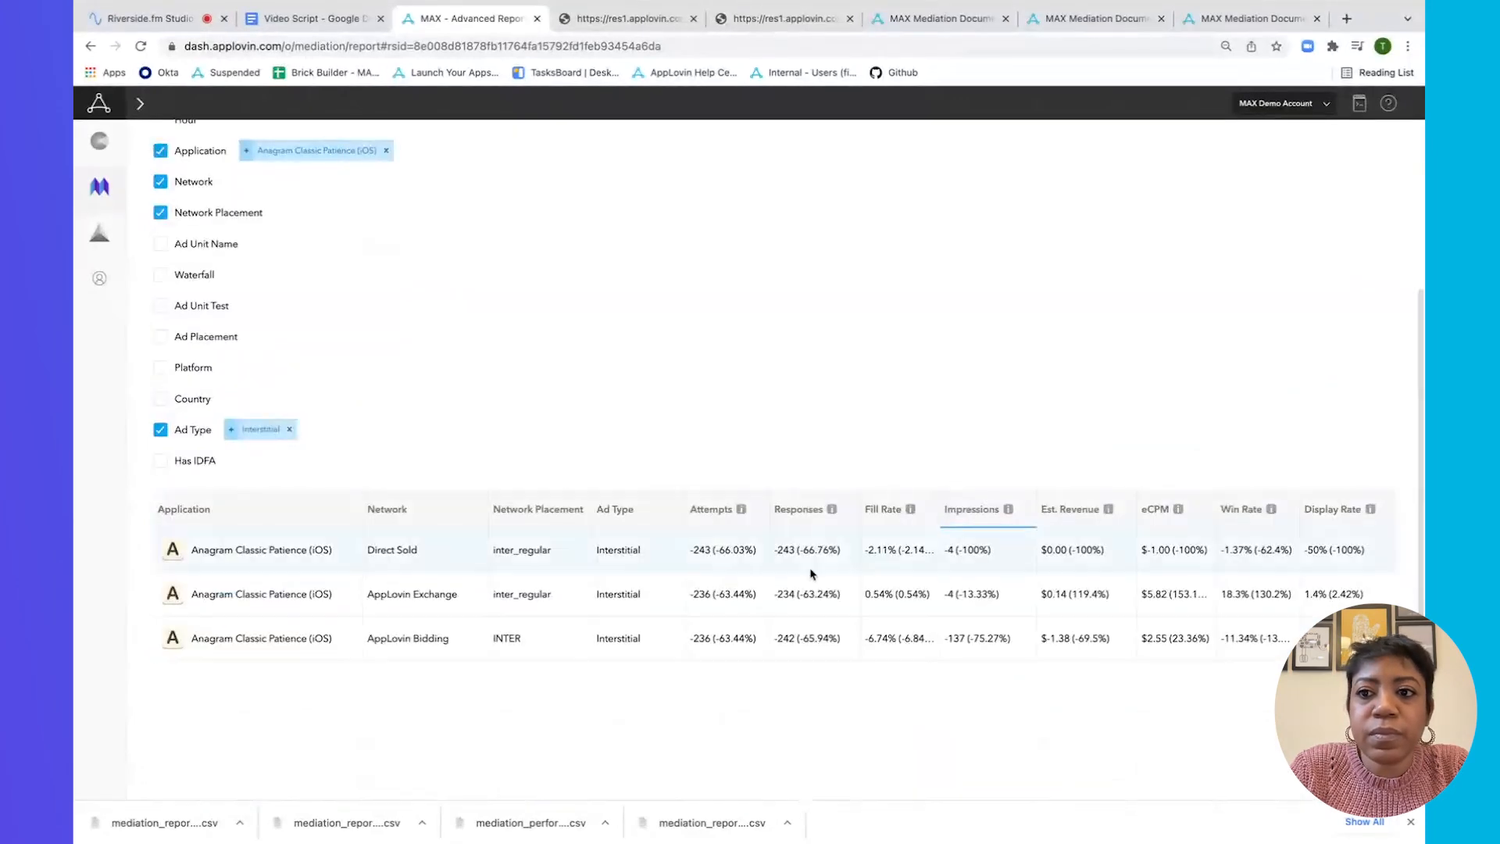
scroll(298, 334, up, 3)
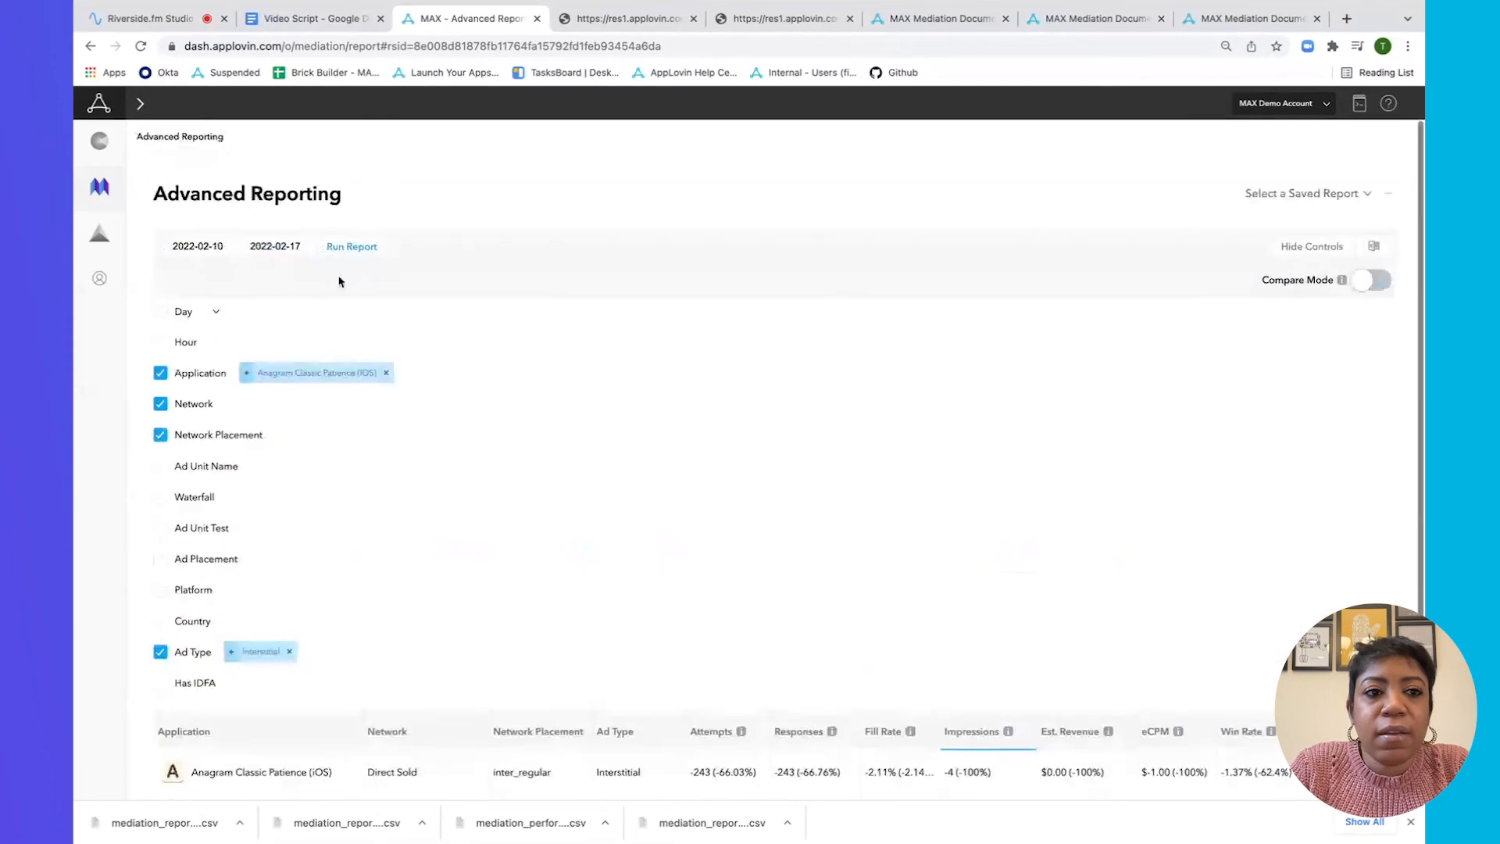
click(350, 247)
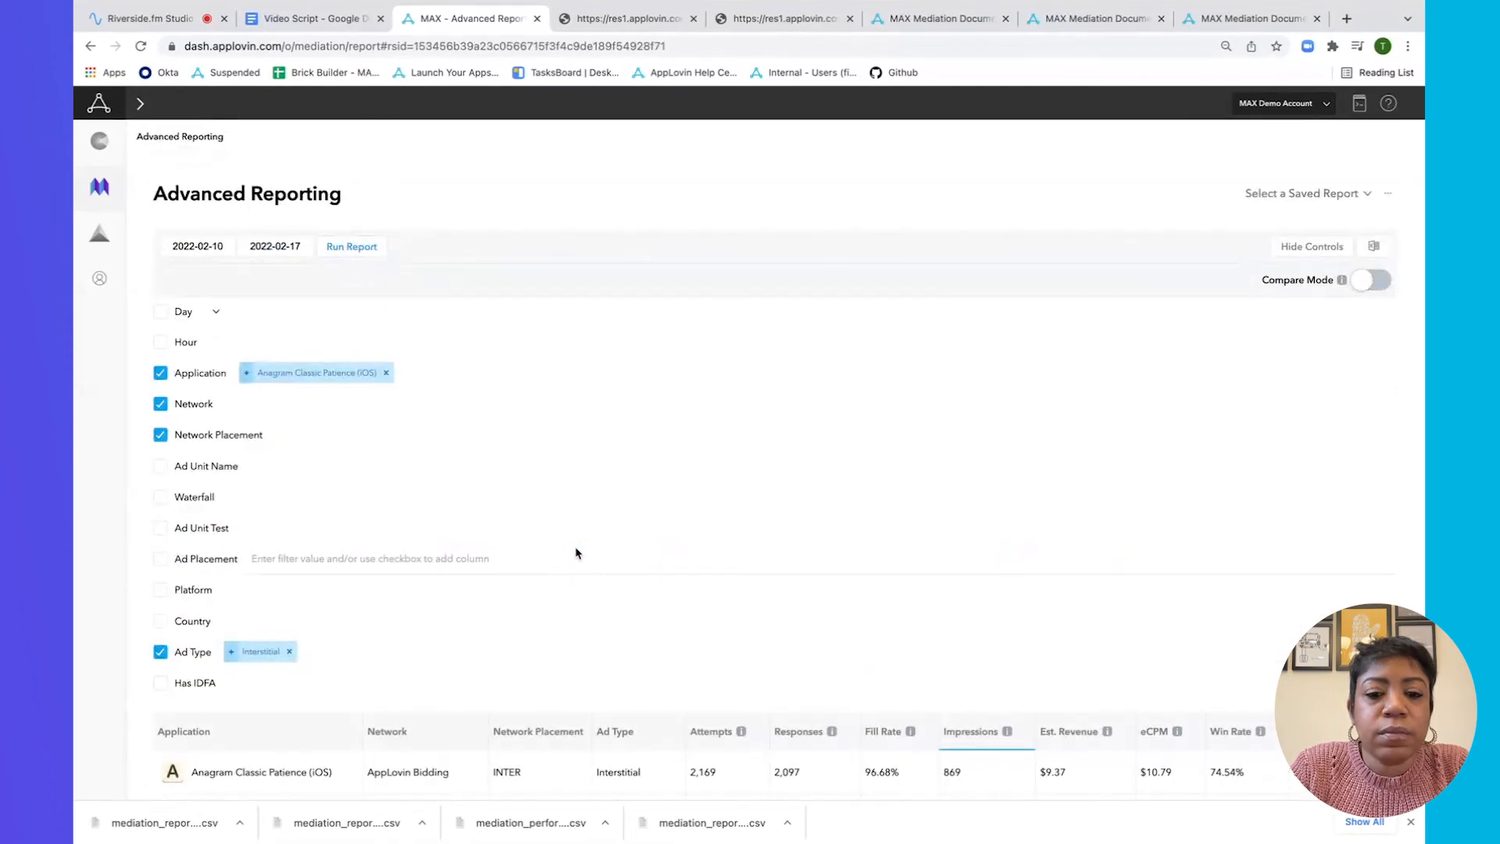
scroll(576, 553, down, 5)
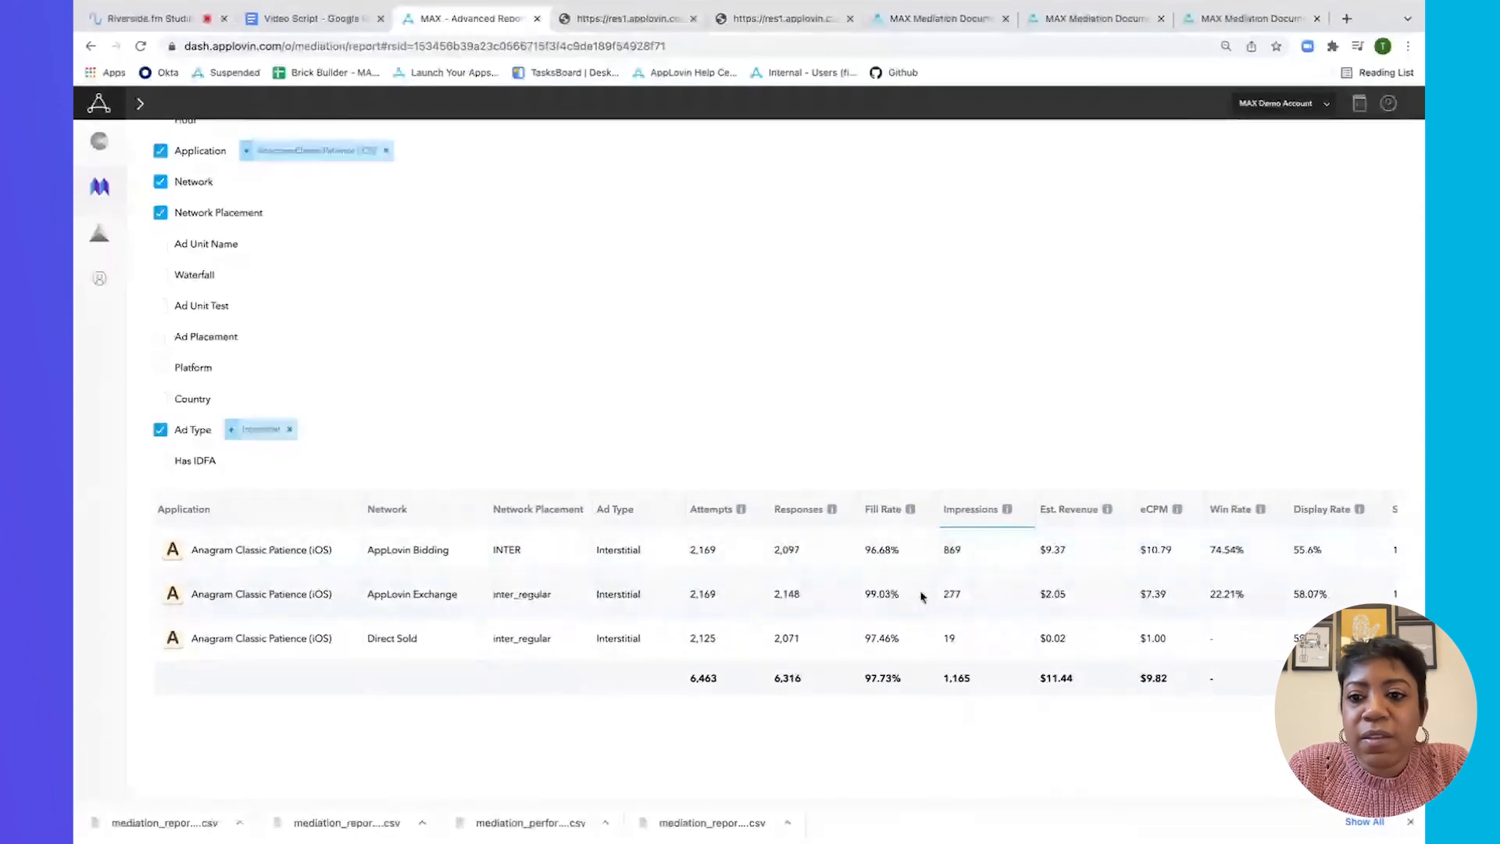
scroll(921, 598, right, 2)
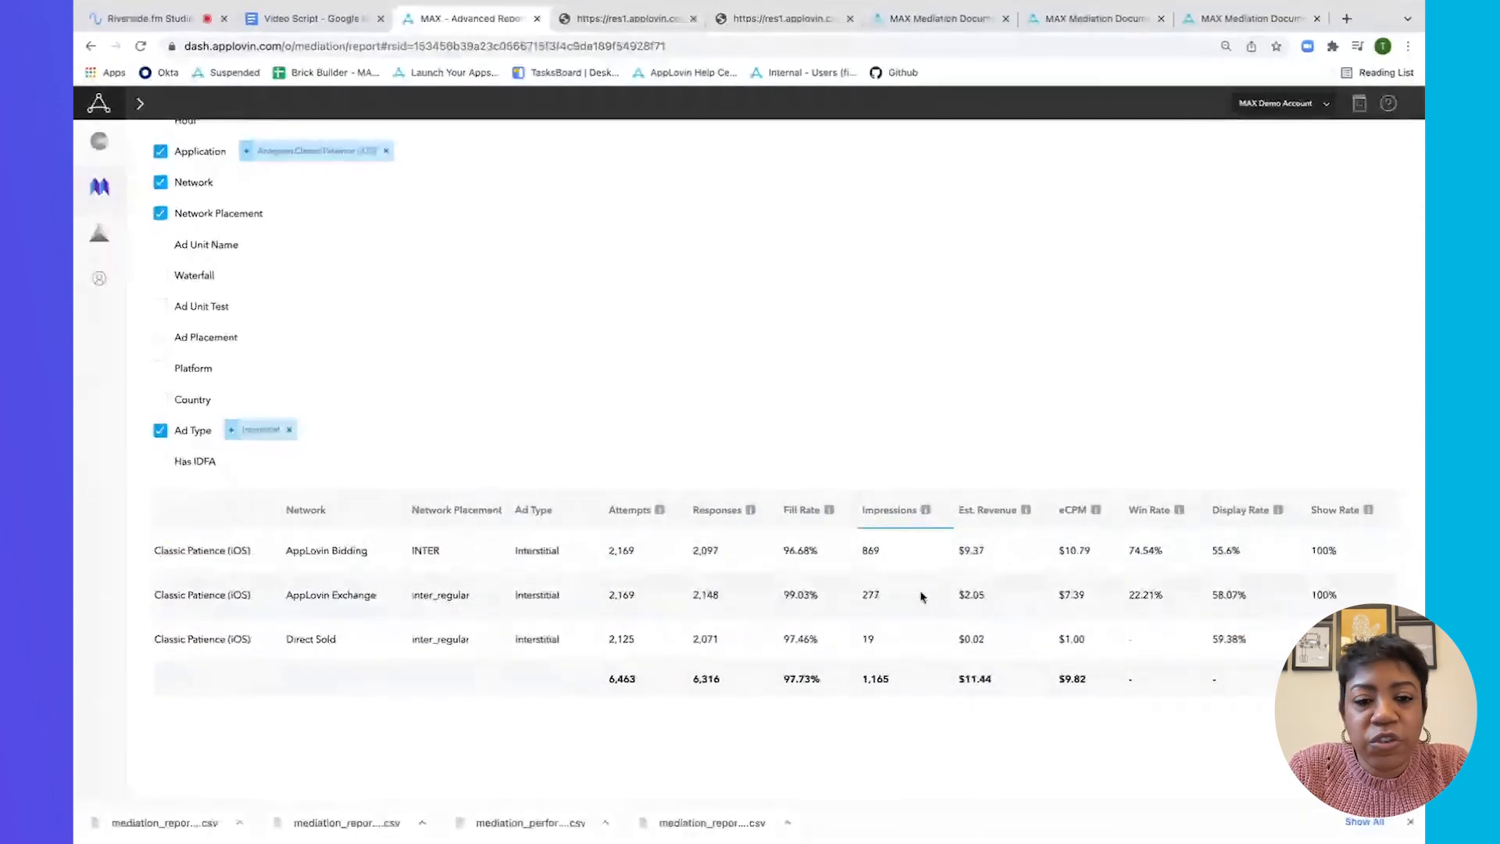
scroll(922, 578, up, 1)
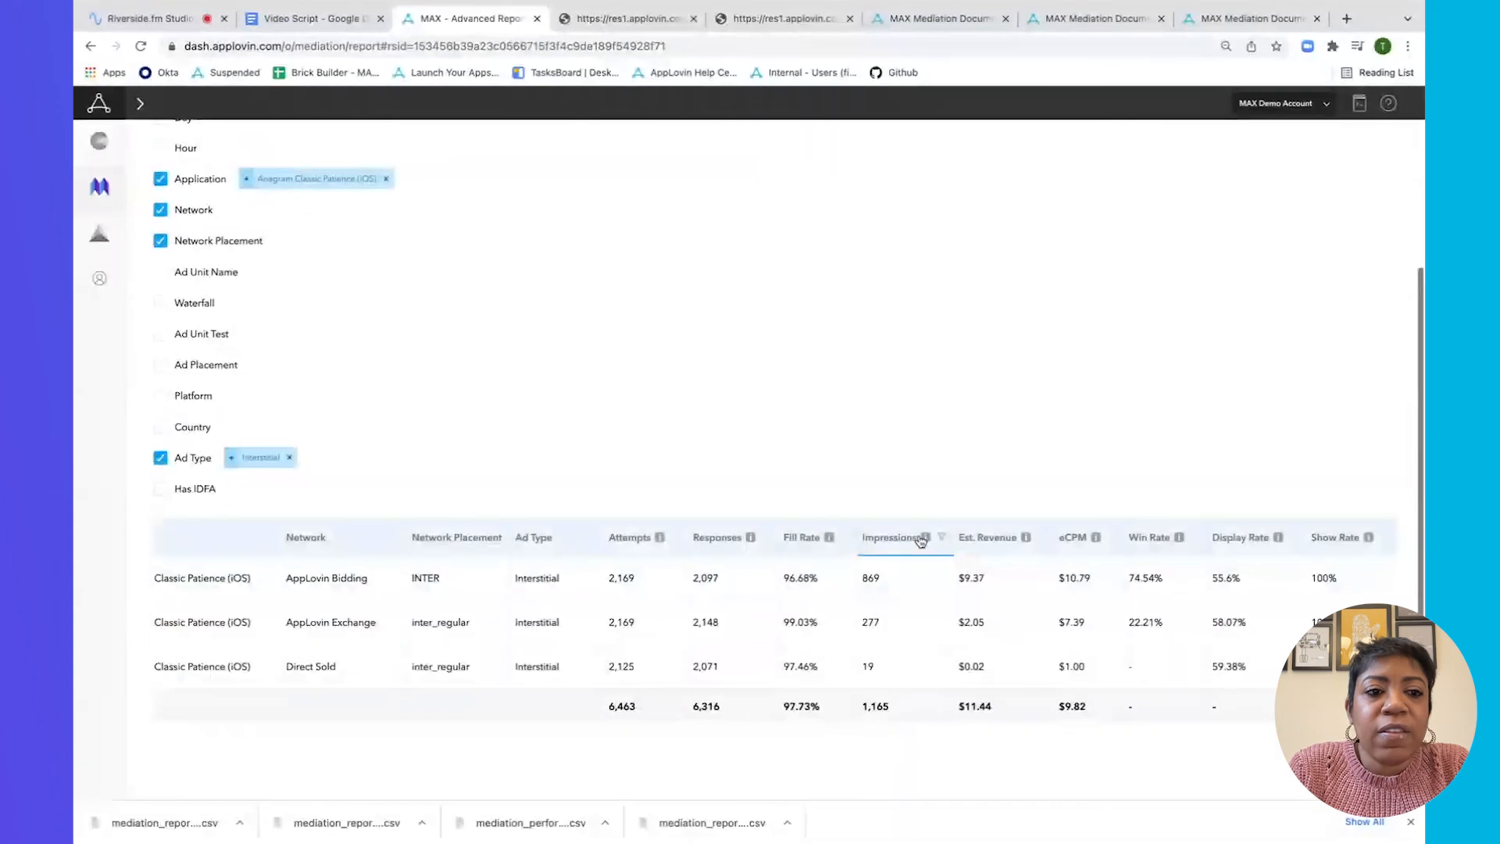
scroll(909, 513, up, 4)
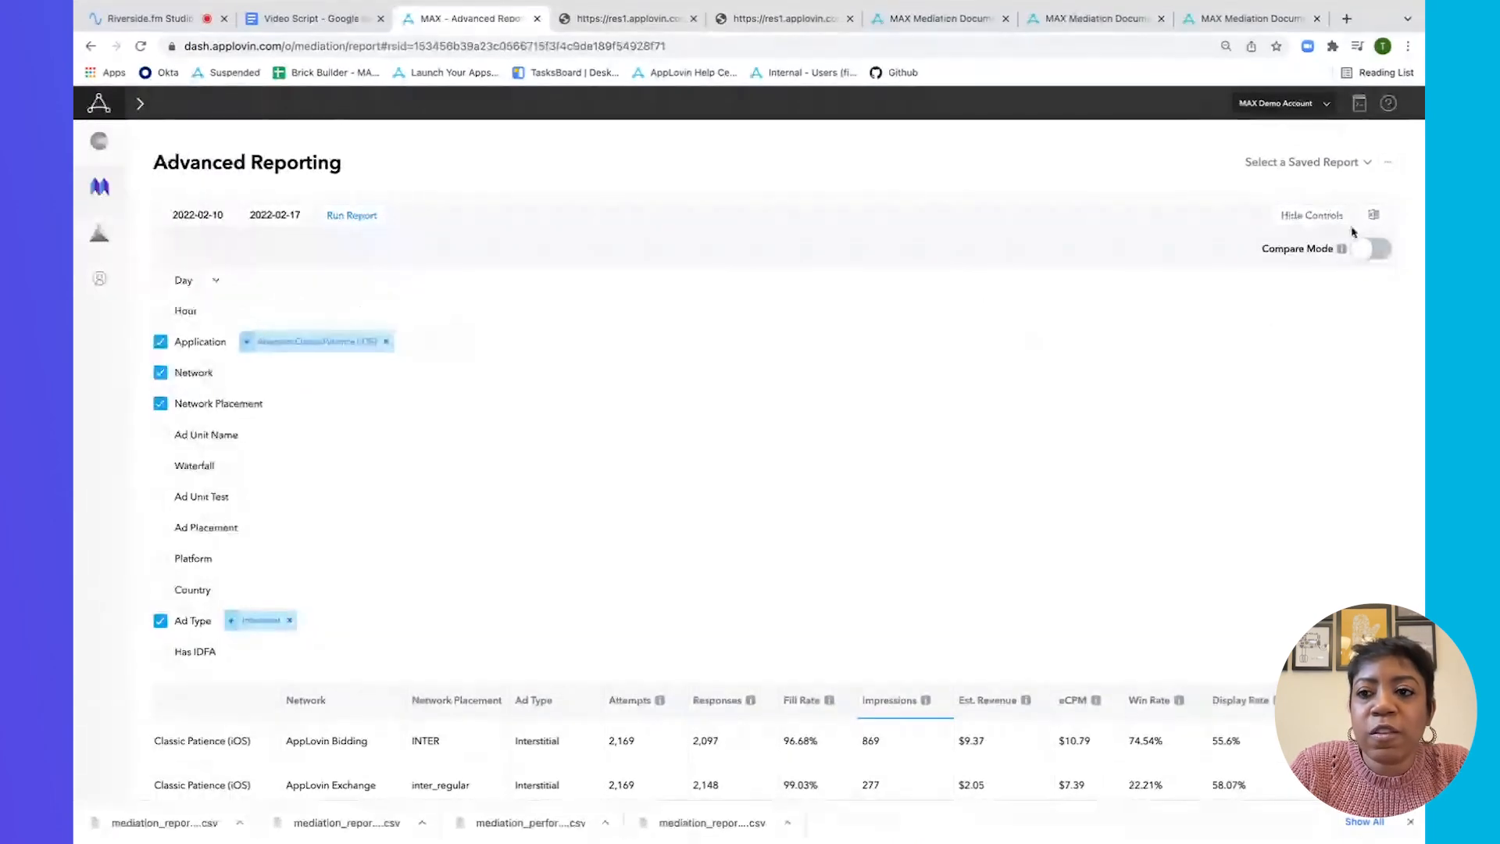
Export the Advanced Report as CSV, dismiss the confirmation, and close the save options.
click(1374, 216)
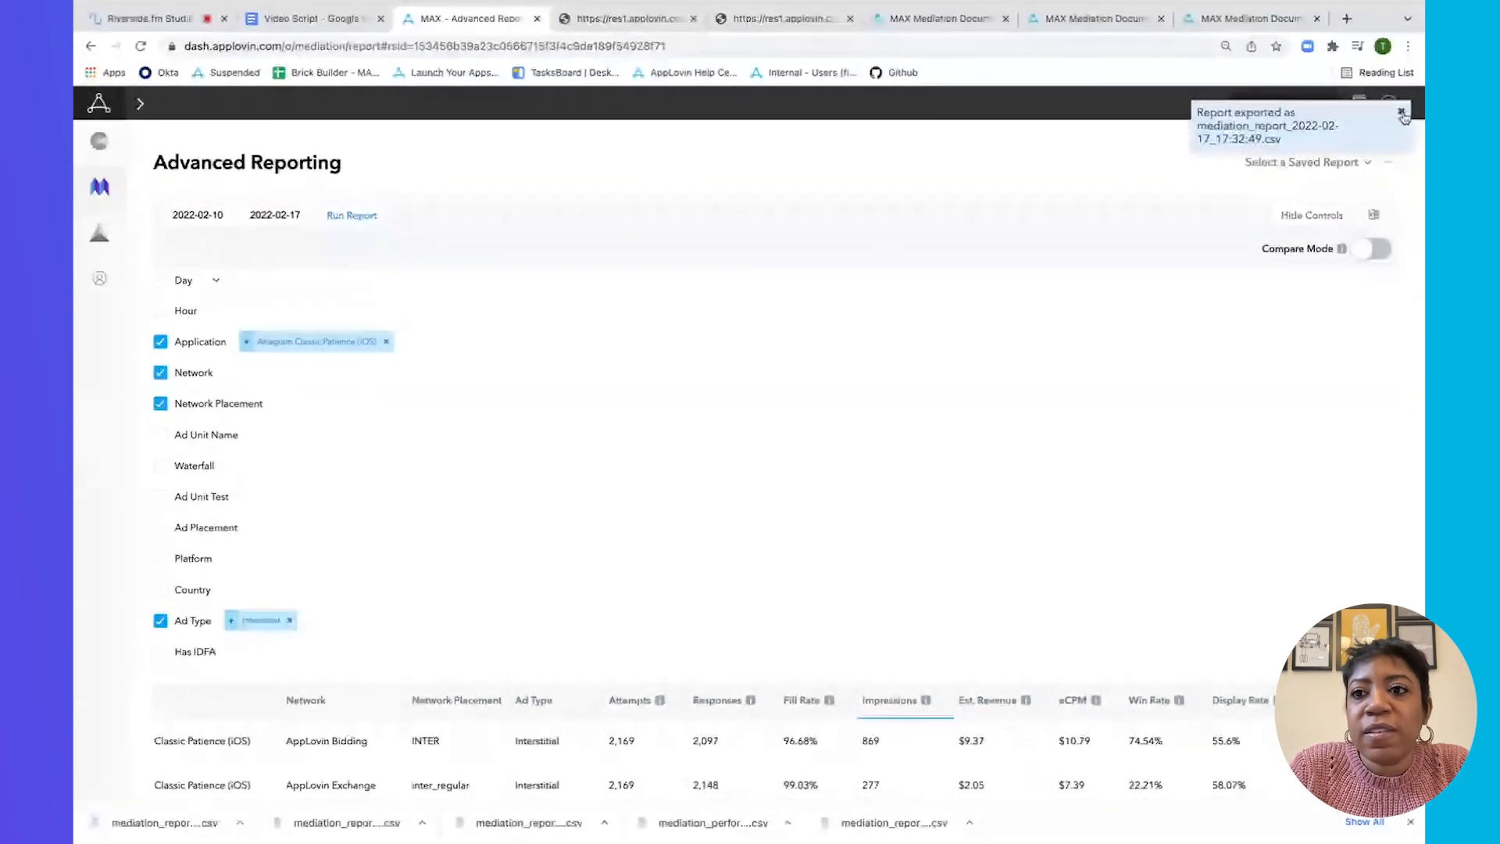
click(1401, 112)
click(1389, 167)
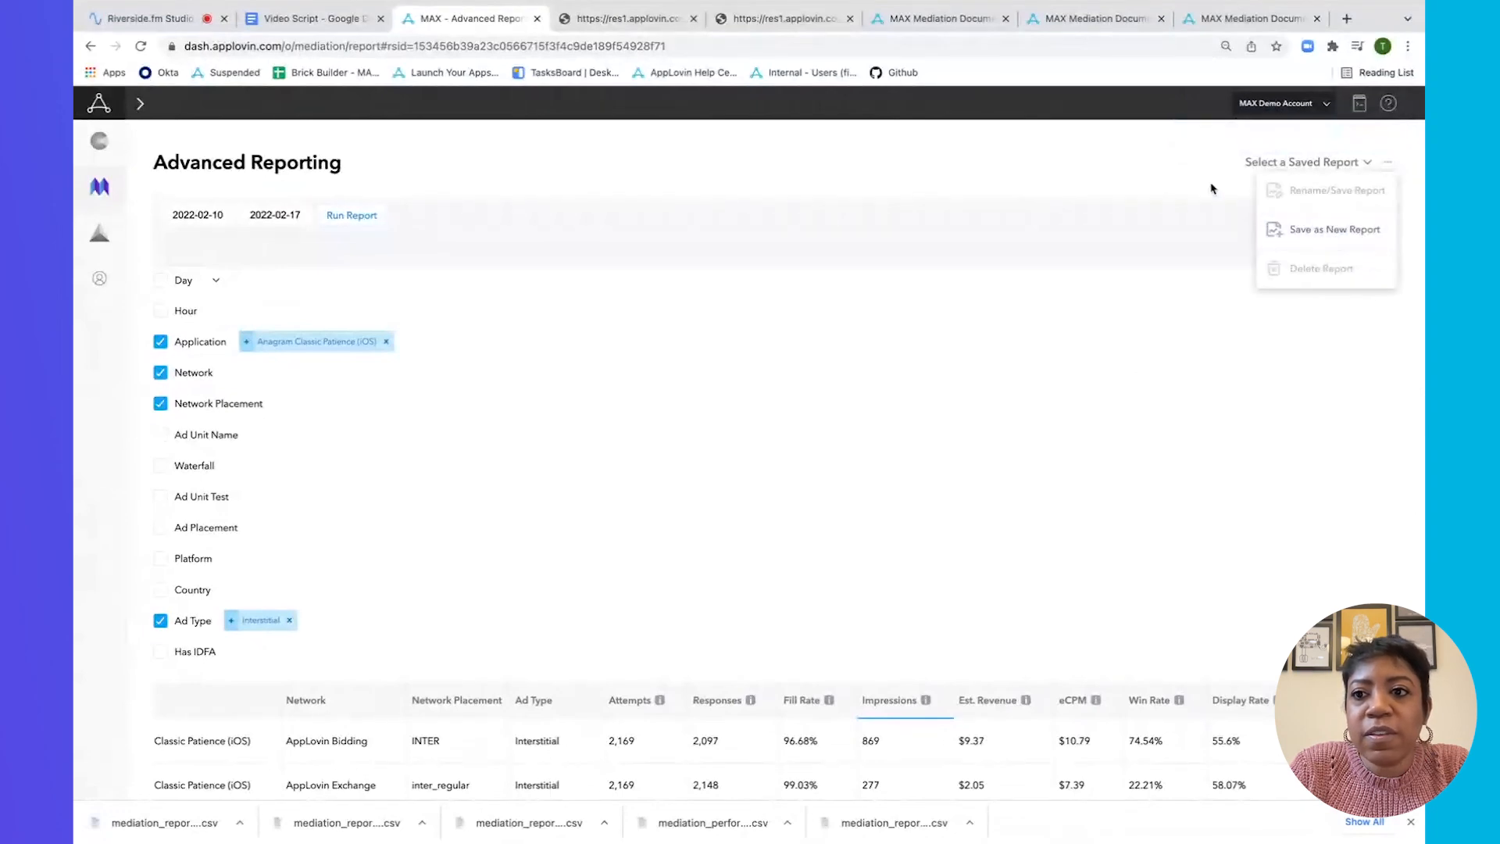
click(1178, 172)
Load the saved 'wow comparison' report from the saved reports list.
click(1352, 168)
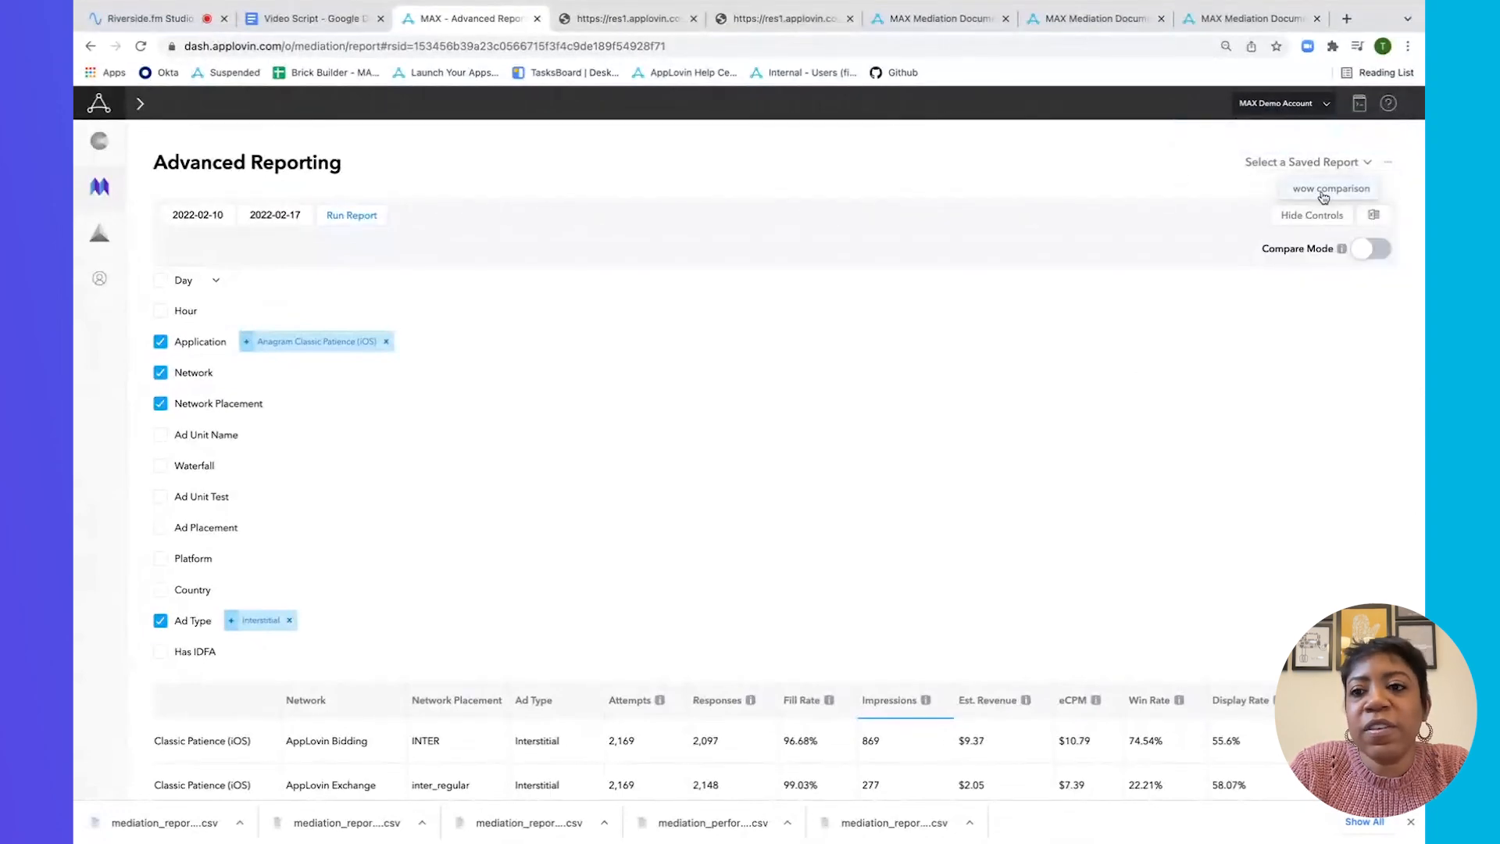
click(1326, 190)
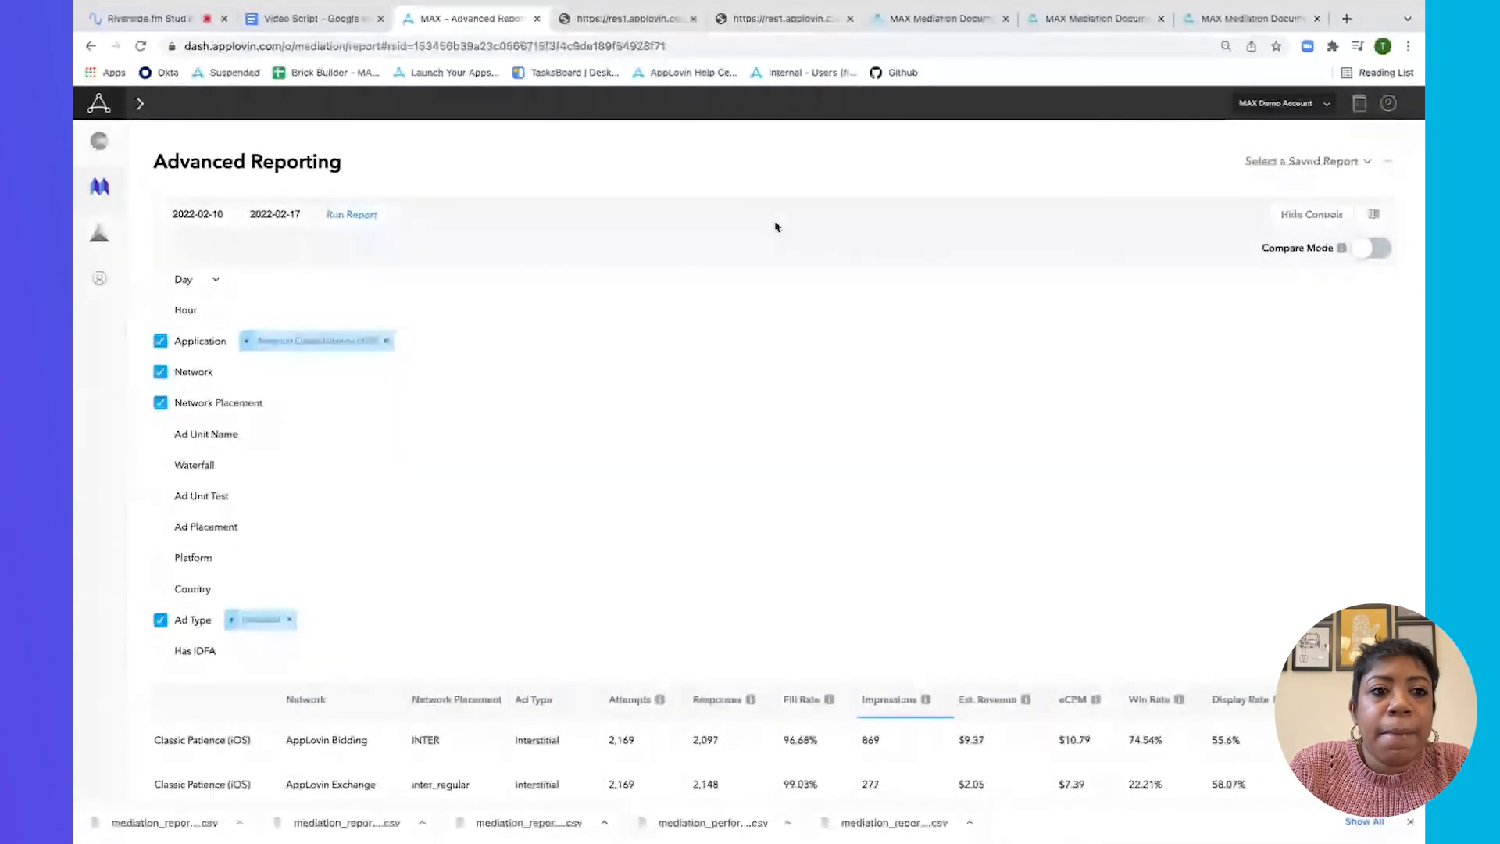
scroll(773, 225, down, 1)
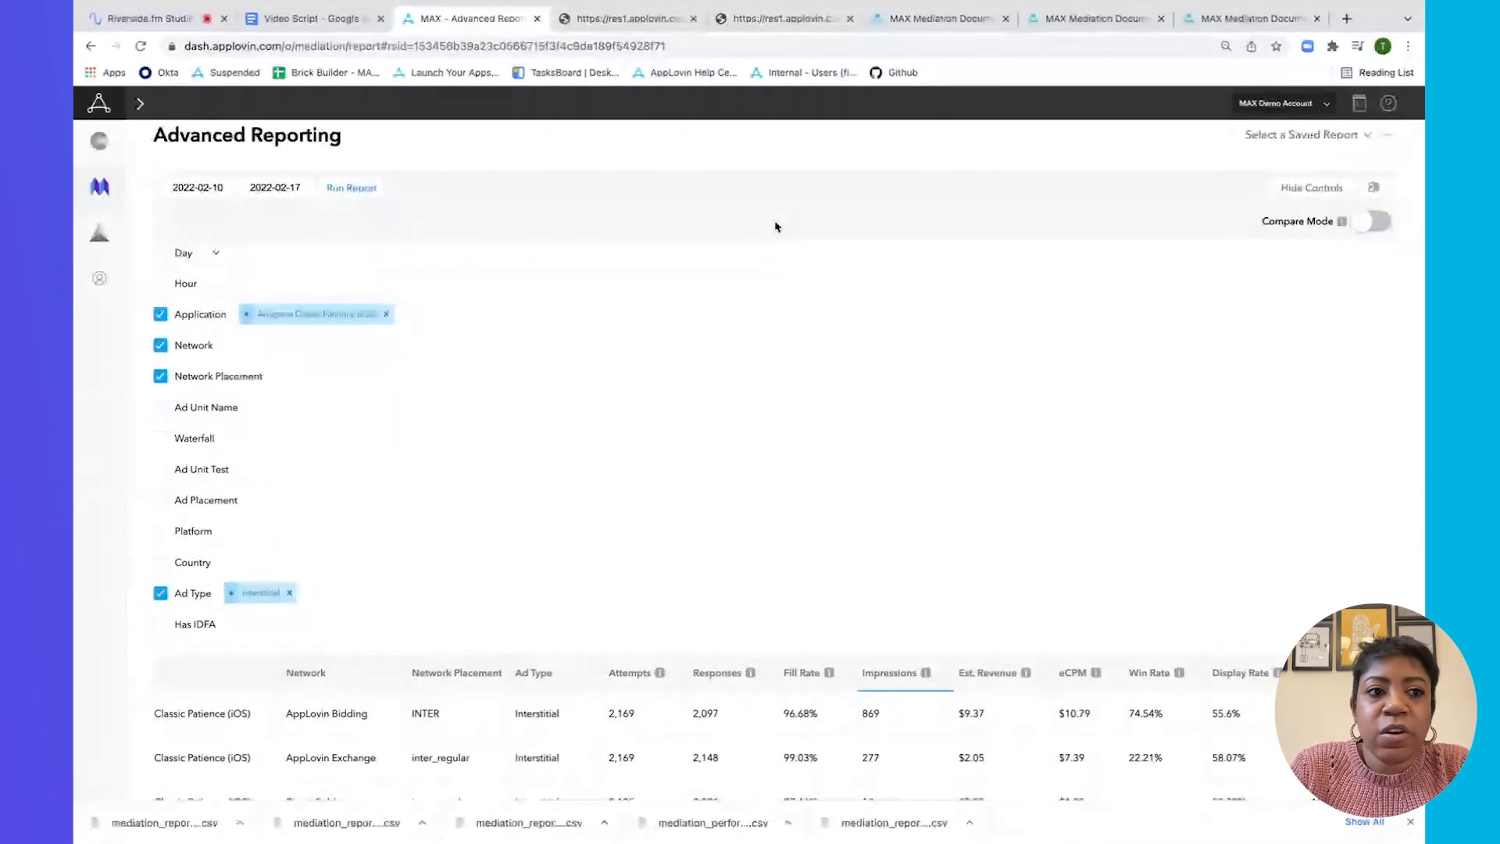
mouse_move(101, 193)
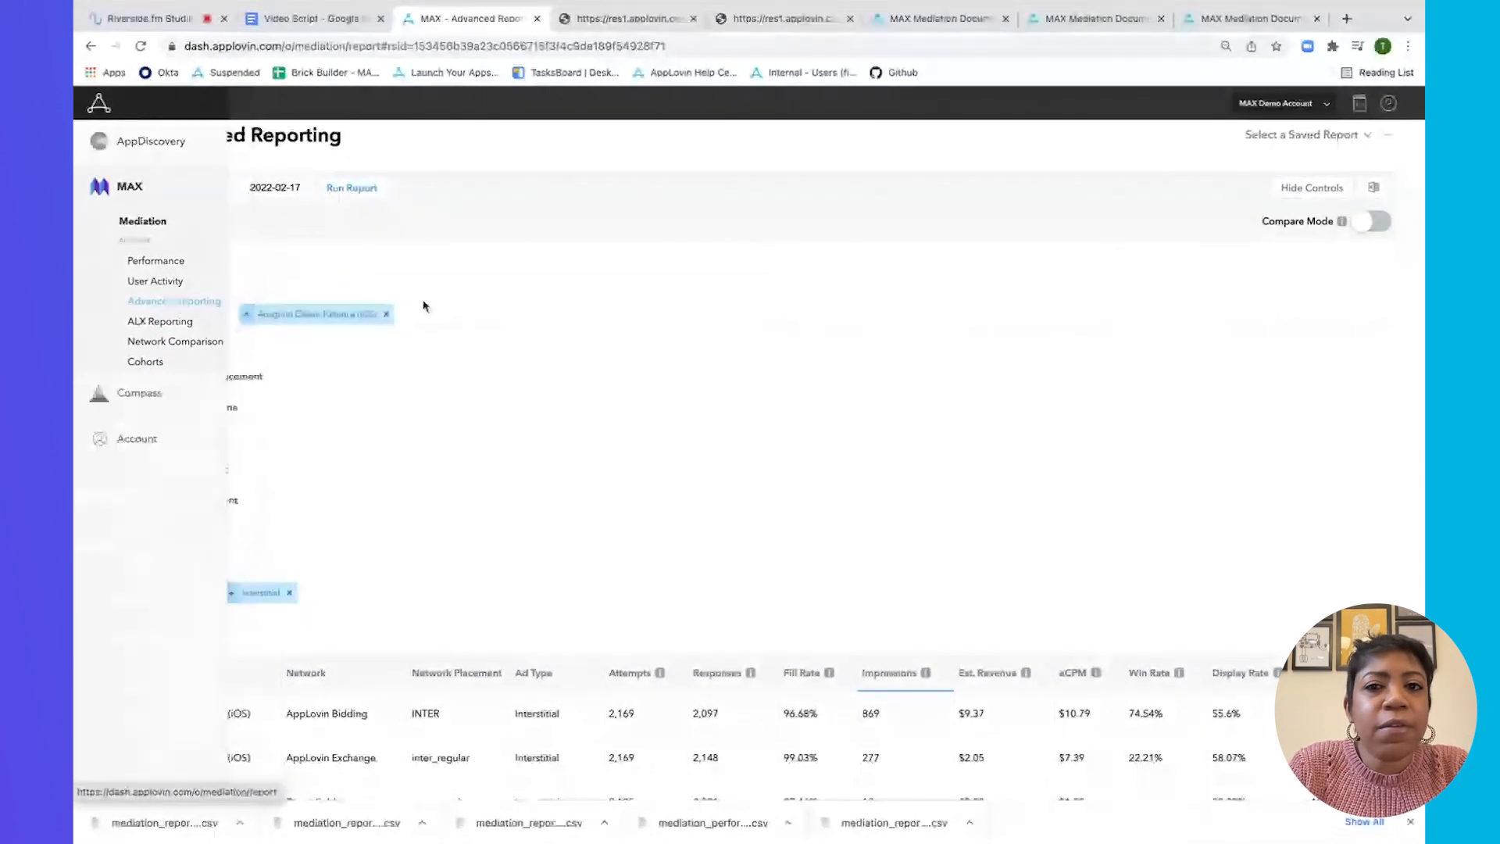
Open the Revenue Reporting API page in the MAX documentation and scroll through its parameters.
click(934, 24)
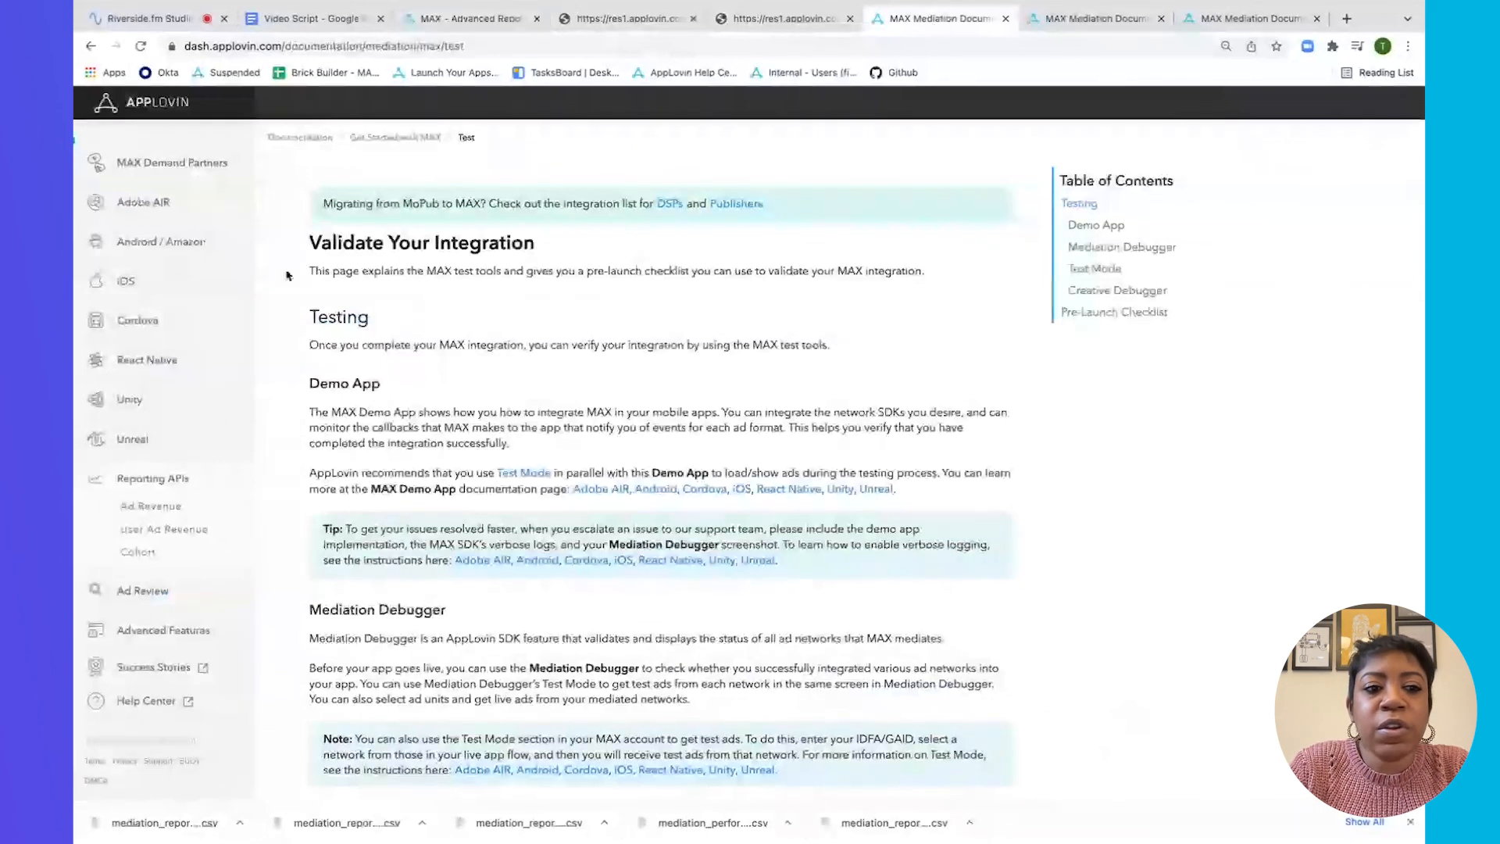
click(175, 509)
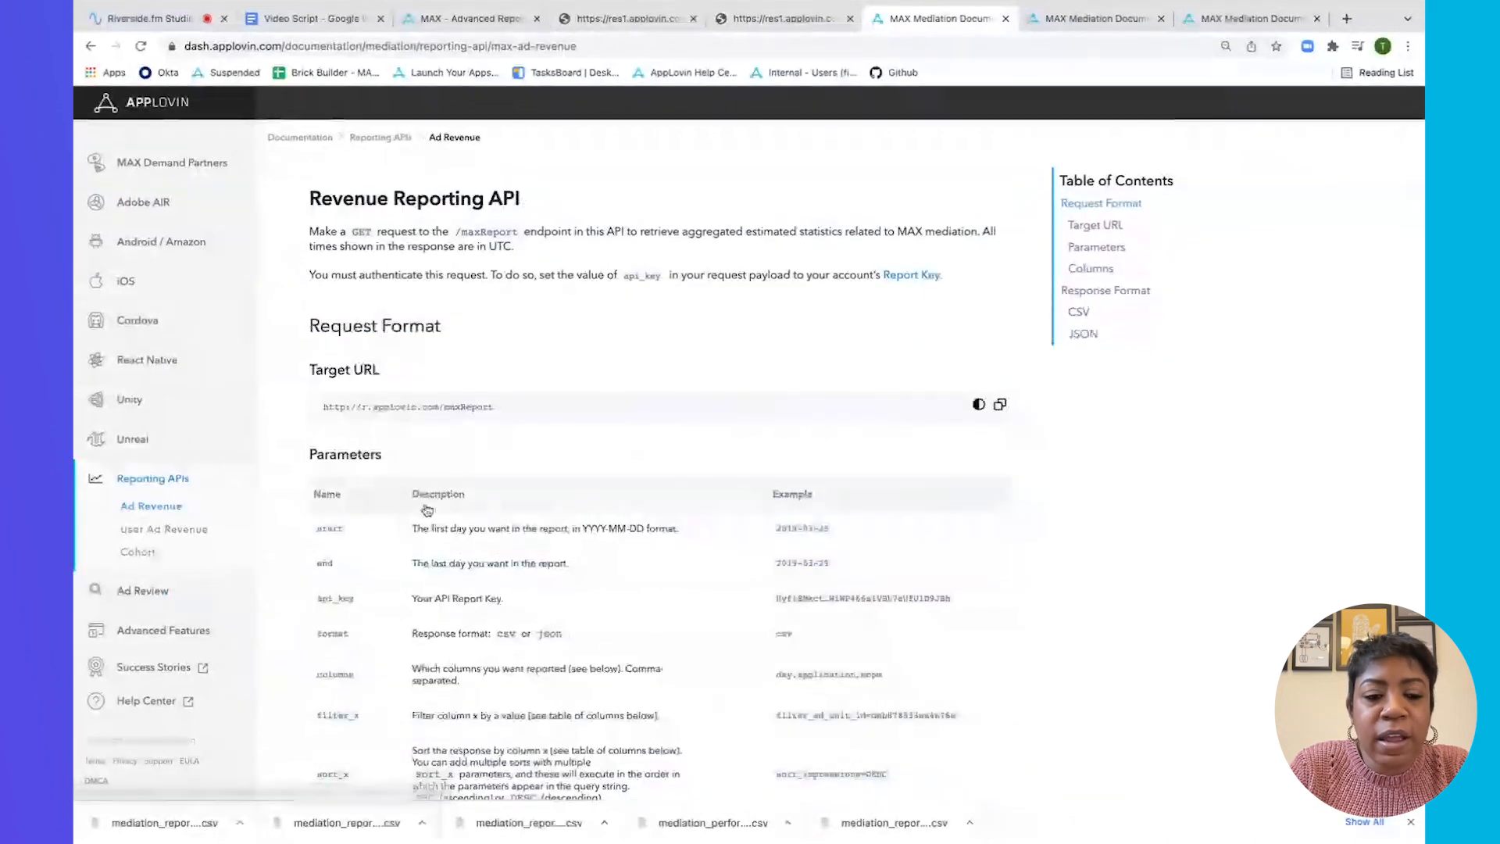
scroll(452, 506, down, 2)
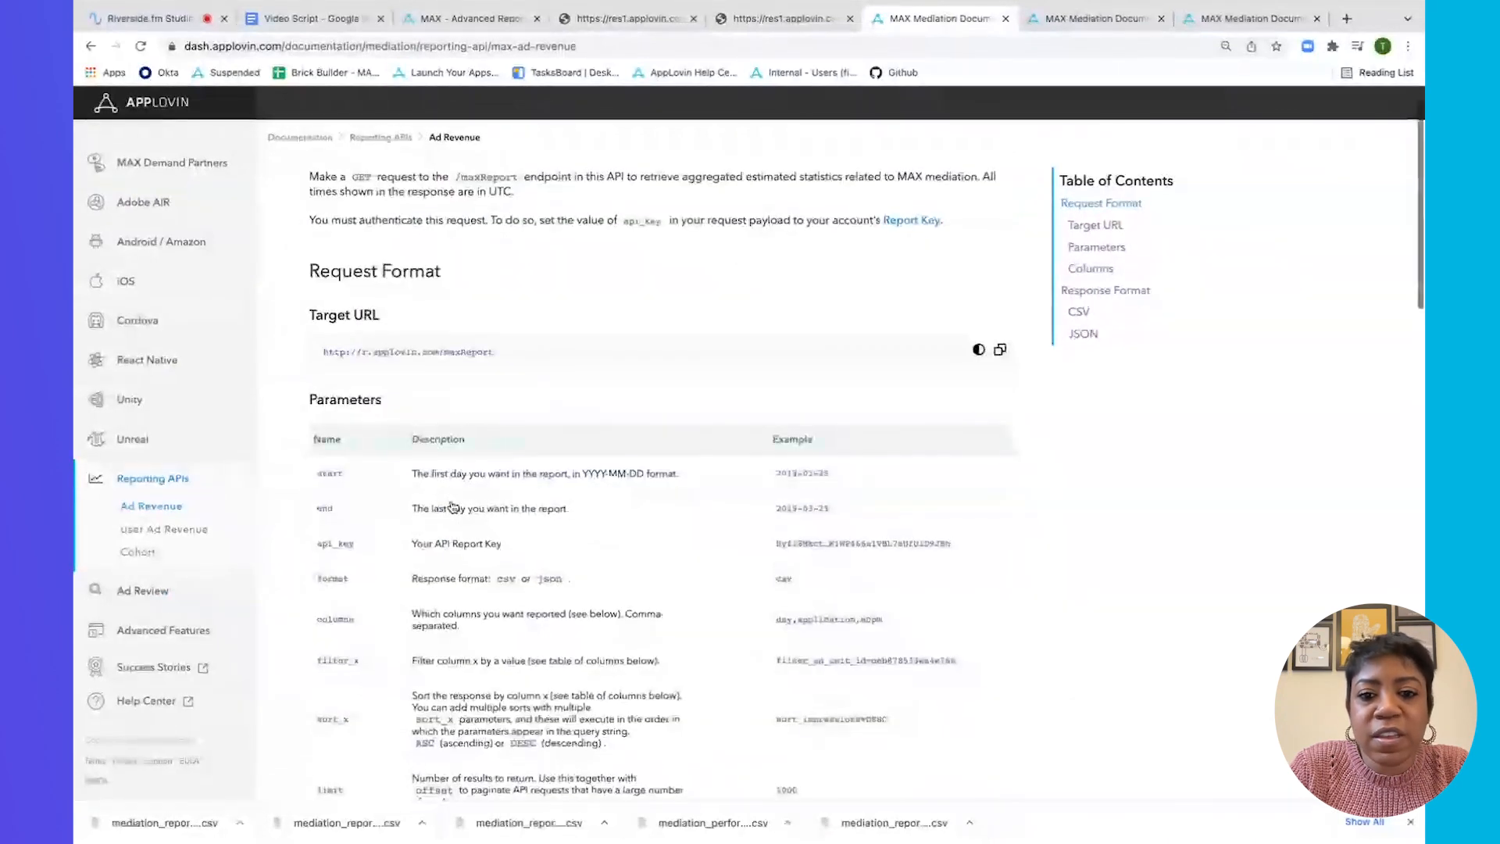
scroll(452, 506, down, 2)
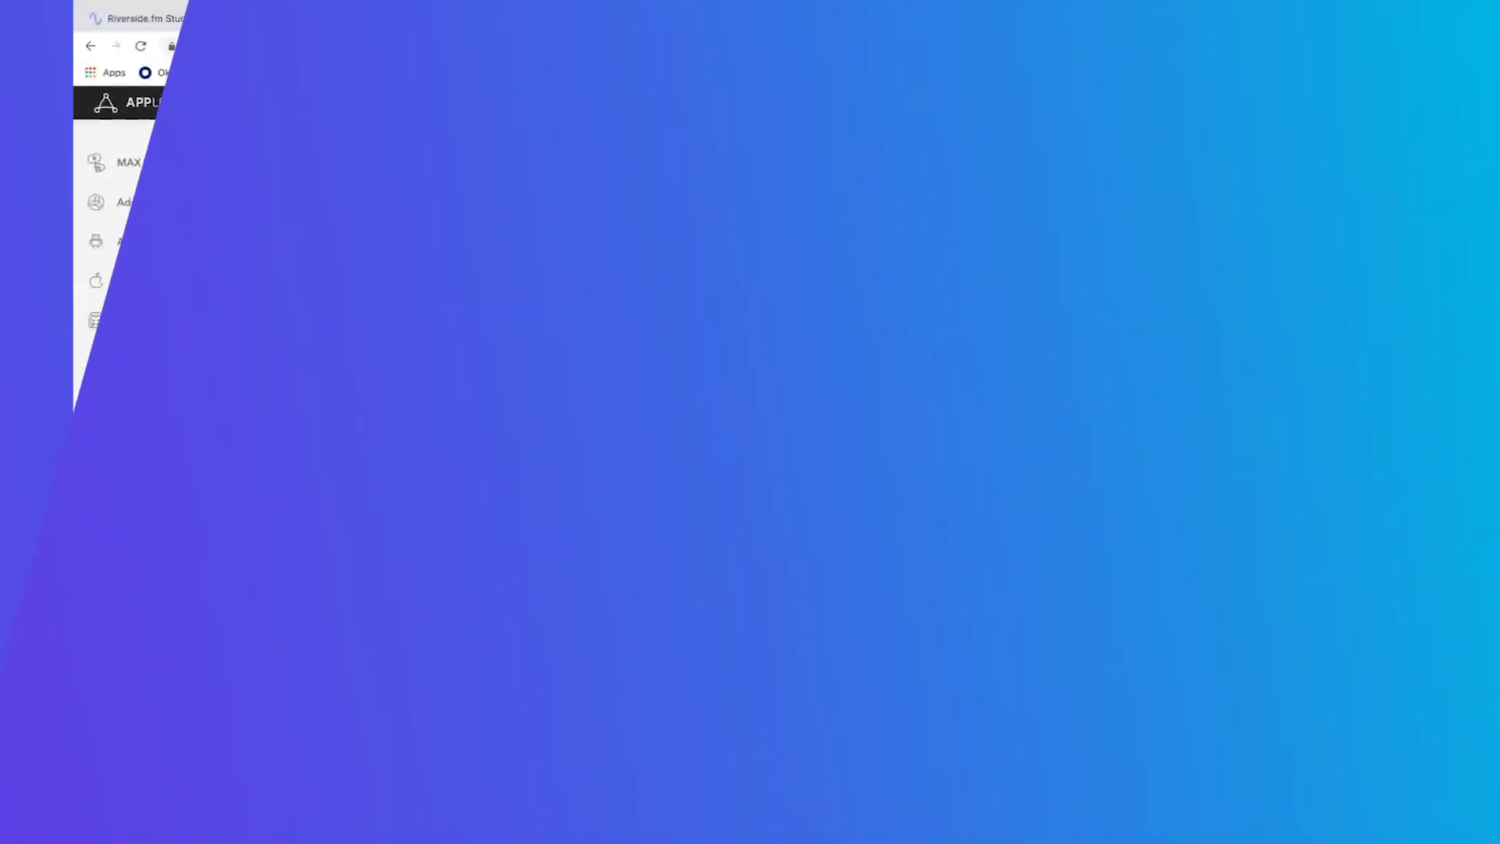